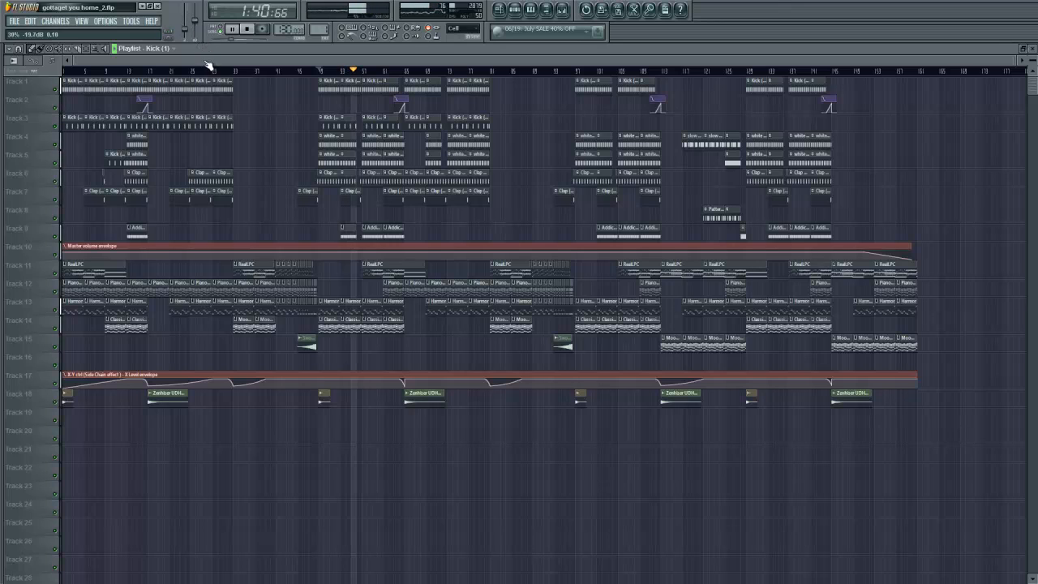
- Stop the song playback and return the playhead to the start
key(space)
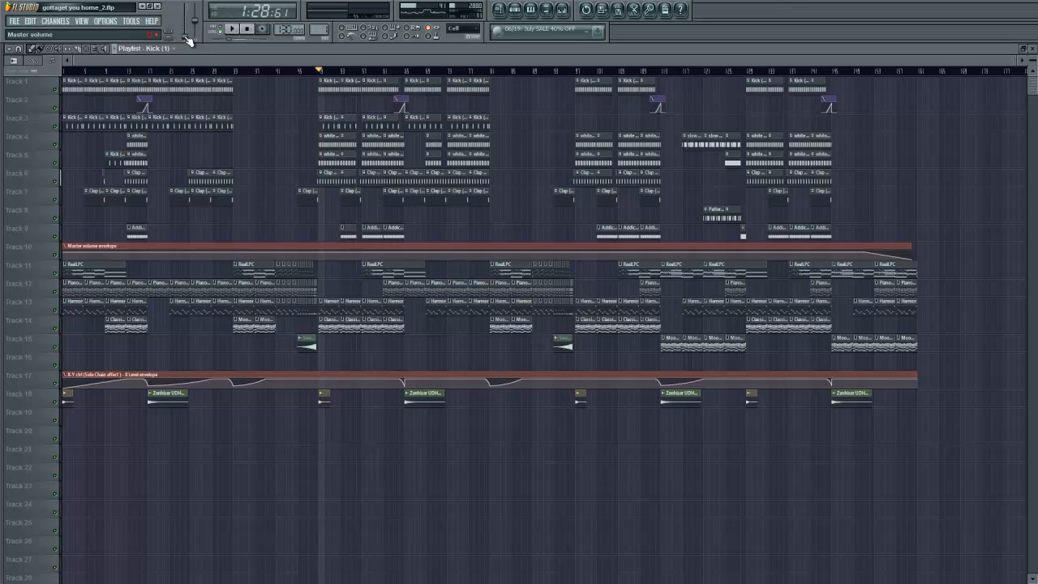
right_click(184, 37)
click(191, 44)
click(248, 29)
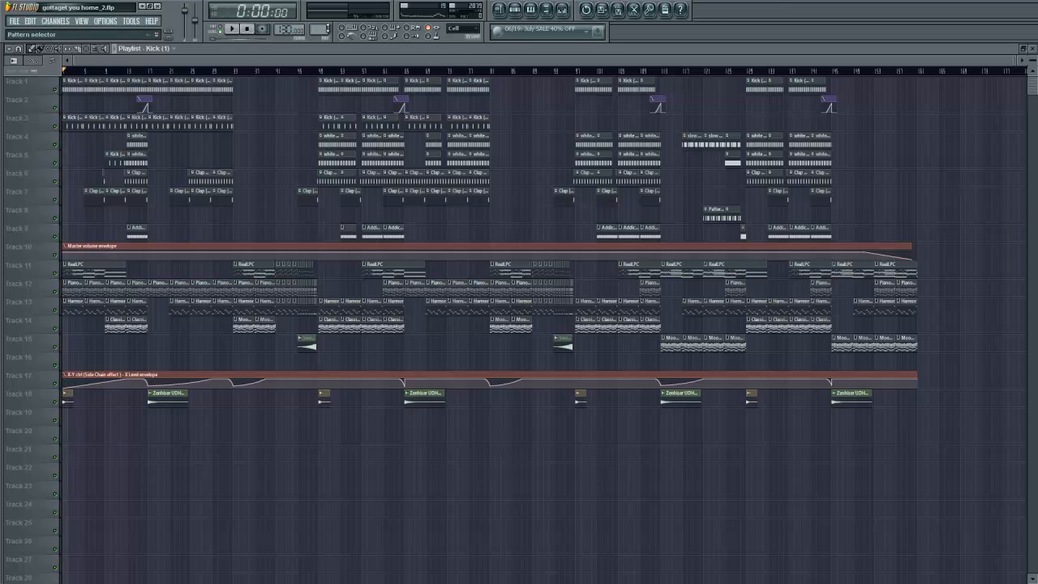
- Open the step sequencer, play the Kick (1) pattern and open that channel's settings
click(514, 9)
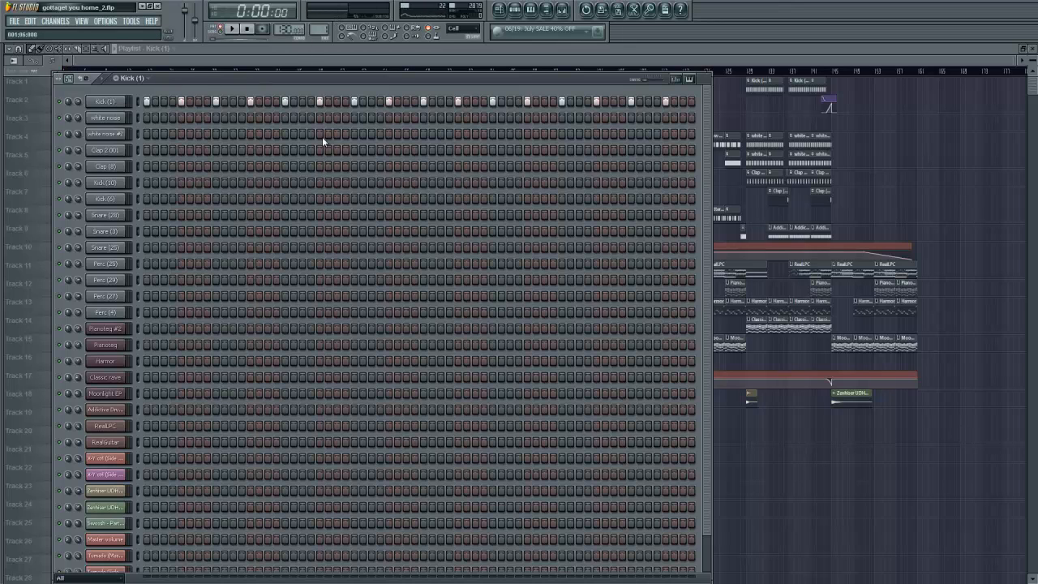
key(space)
click(114, 102)
key(space)
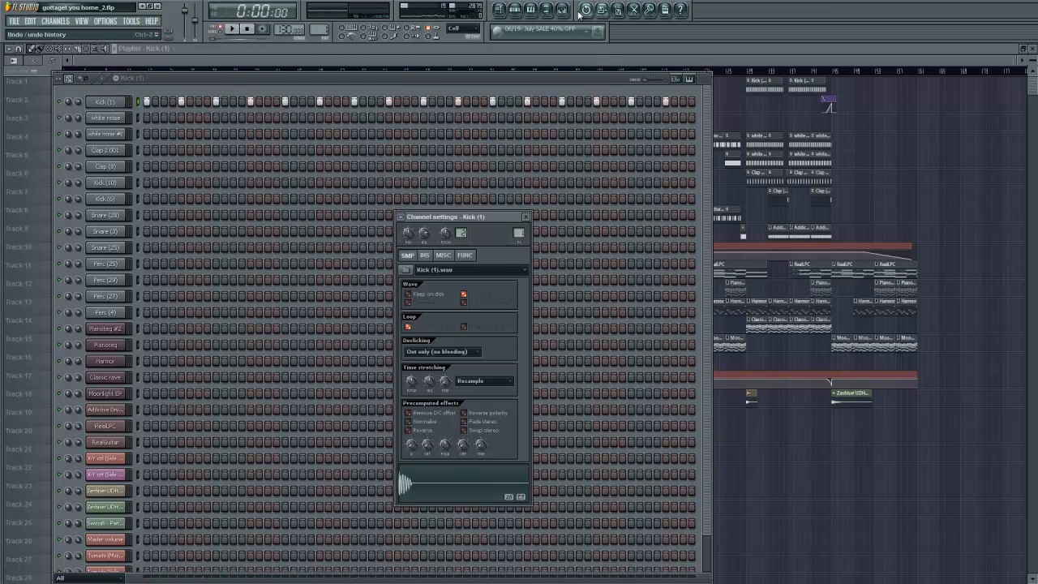
- Open the kick's mixer track and display its Fruity Parametric EQ 2 and Soundgoodizer effects
key(F9)
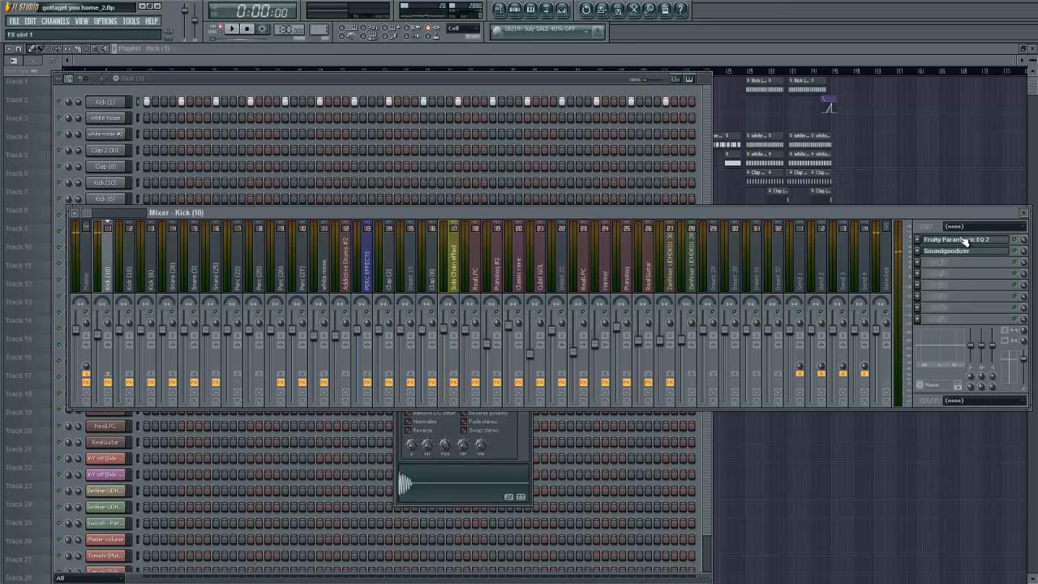
click(961, 239)
click(948, 252)
click(950, 251)
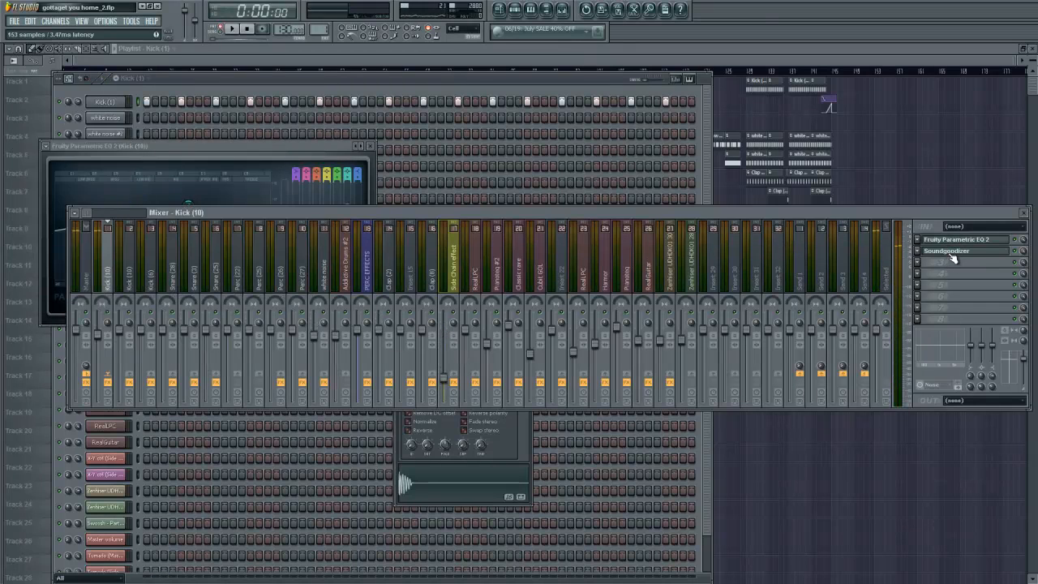
click(950, 251)
click(965, 252)
click(966, 253)
click(967, 252)
click(968, 252)
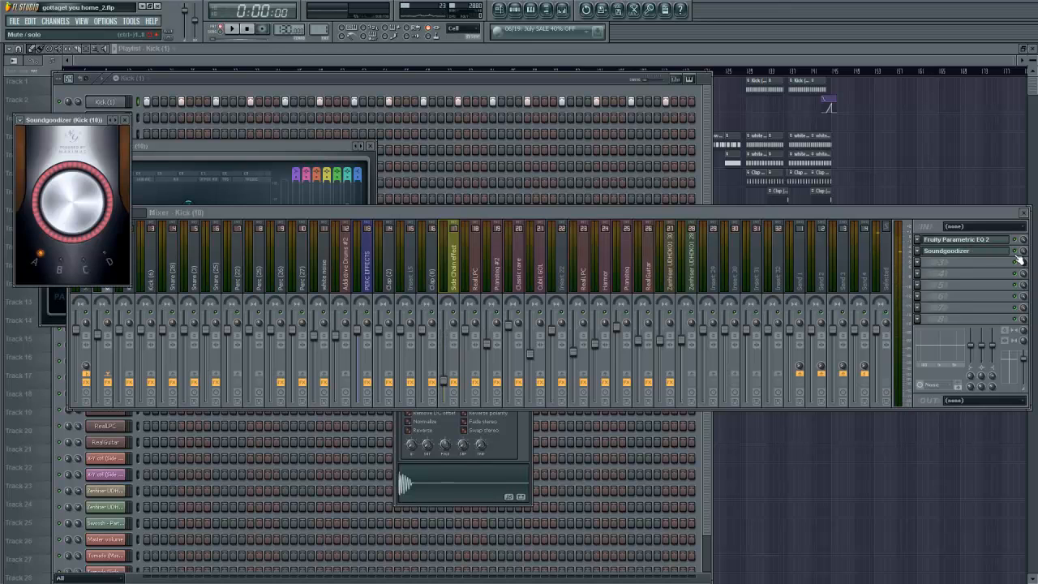
- Play the kick pattern while toggling its mixer effects to compare the processed and unprocessed sound
click(1018, 257)
key(space)
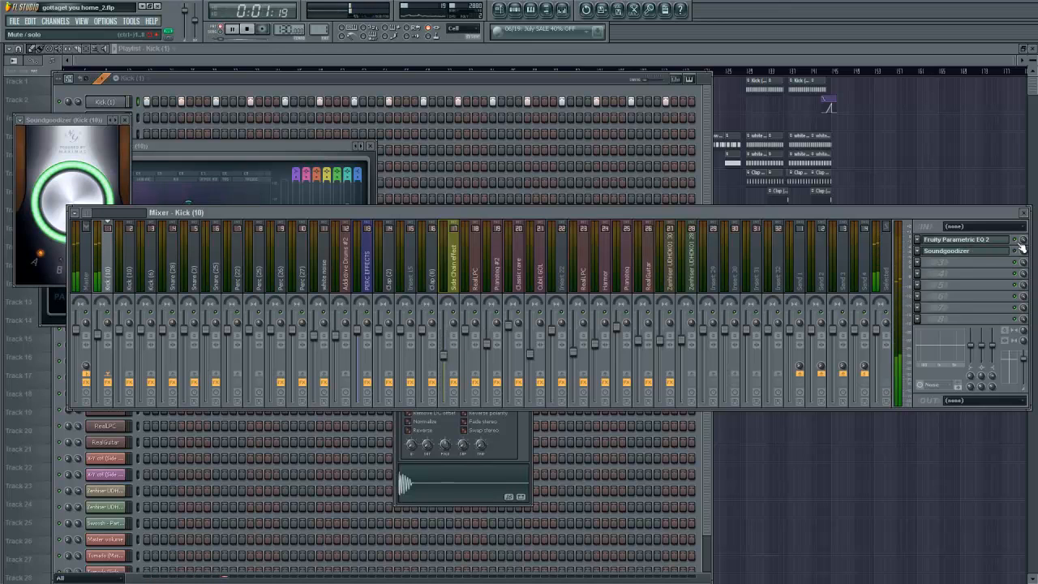
key(space)
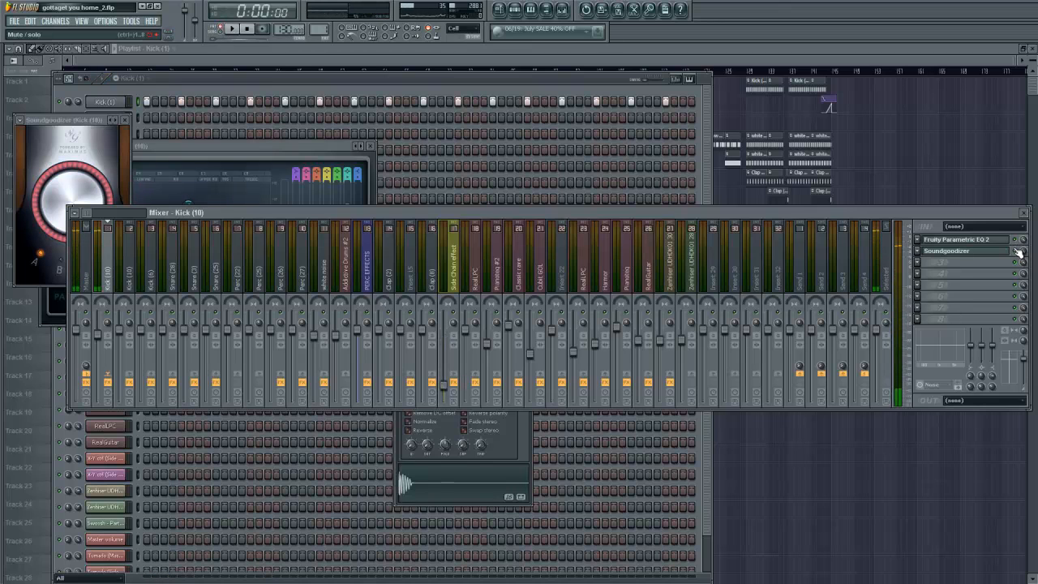
click(1018, 252)
key(space)
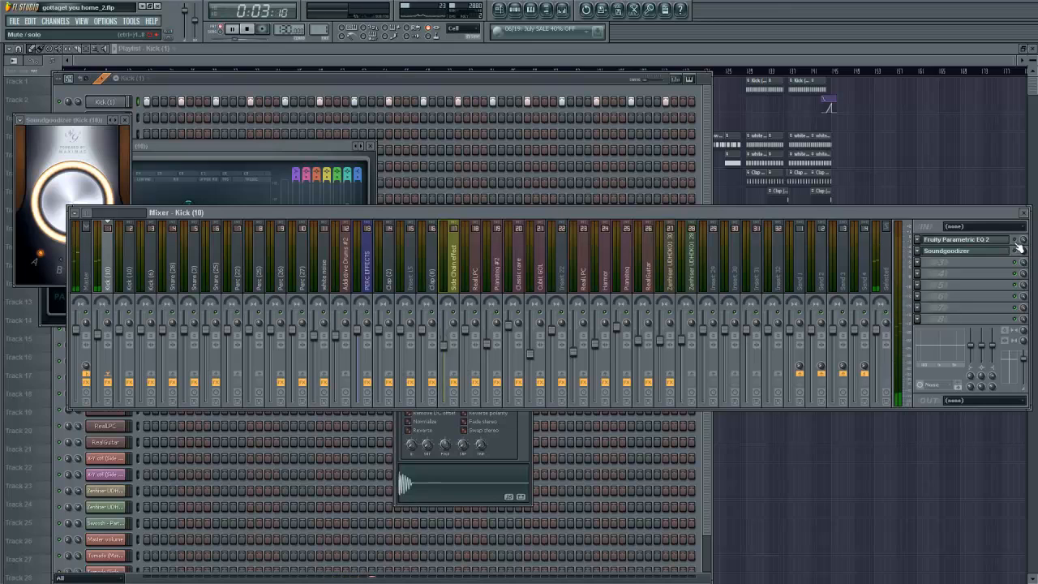
key(space)
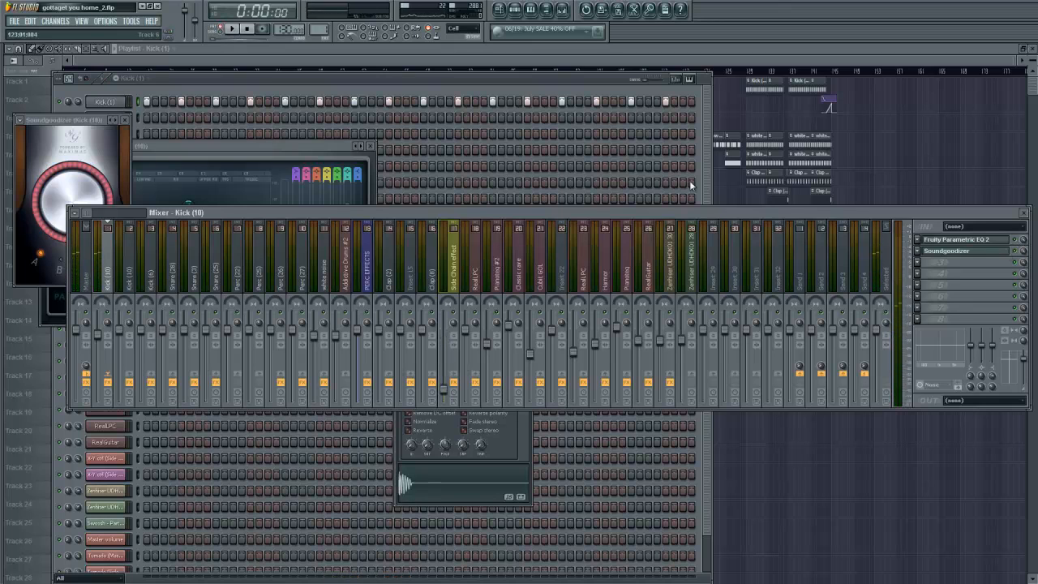
- Select pattern 2, white noise, in the step sequencer and play it
click(480, 76)
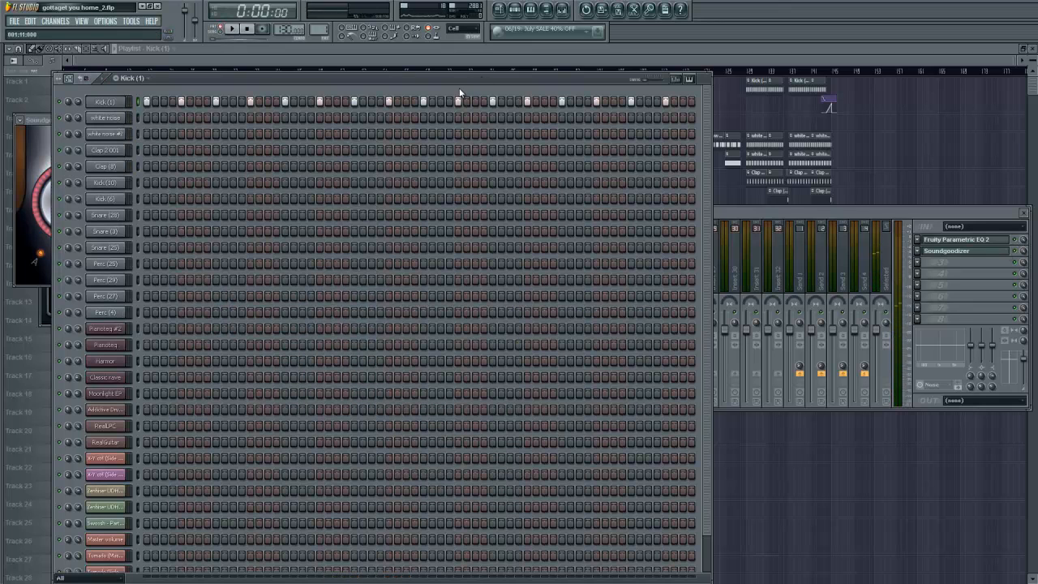
click(377, 59)
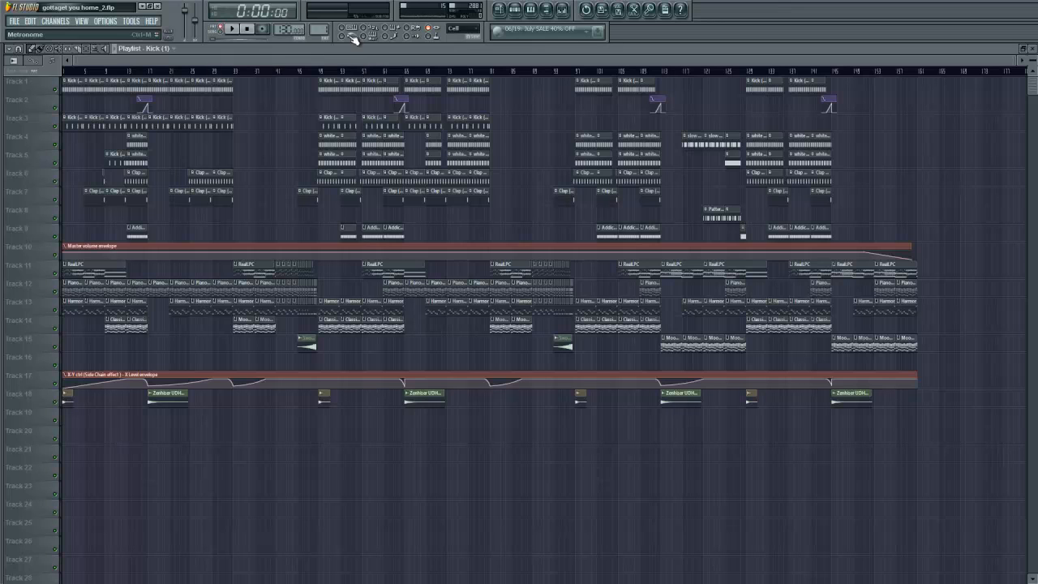
click(517, 10)
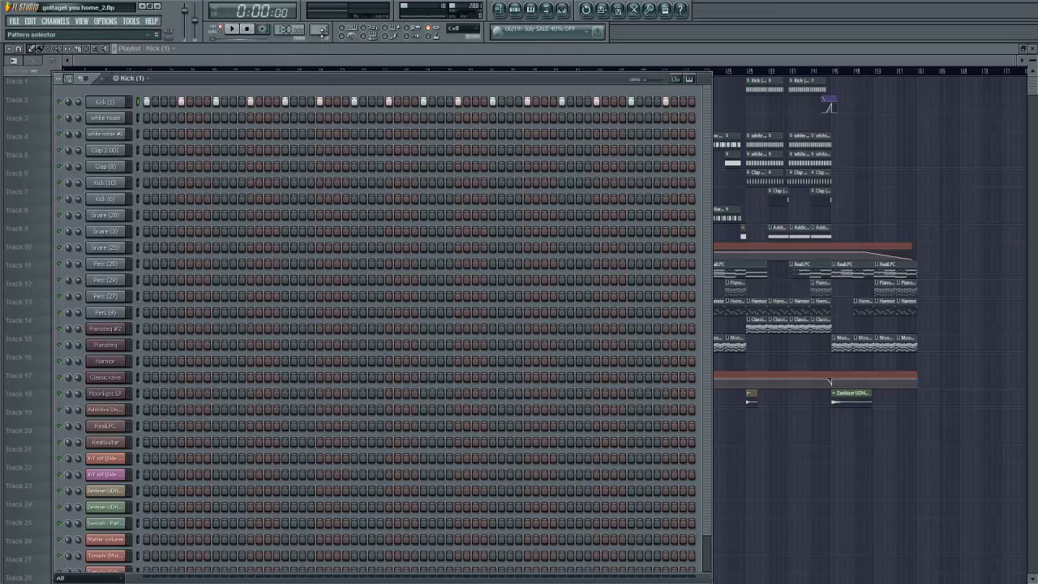
drag(323, 33, 323, 23)
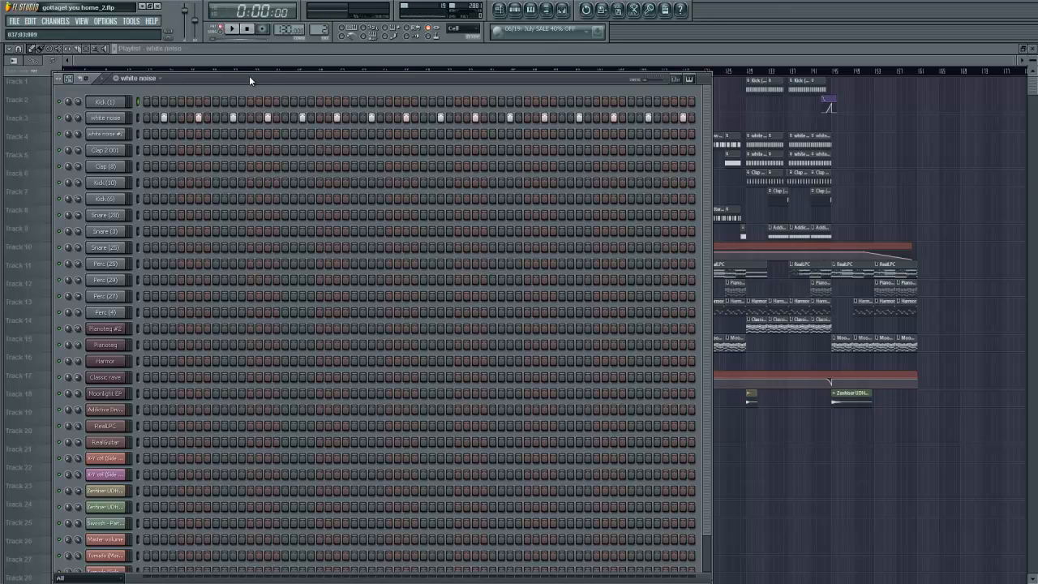
key(space)
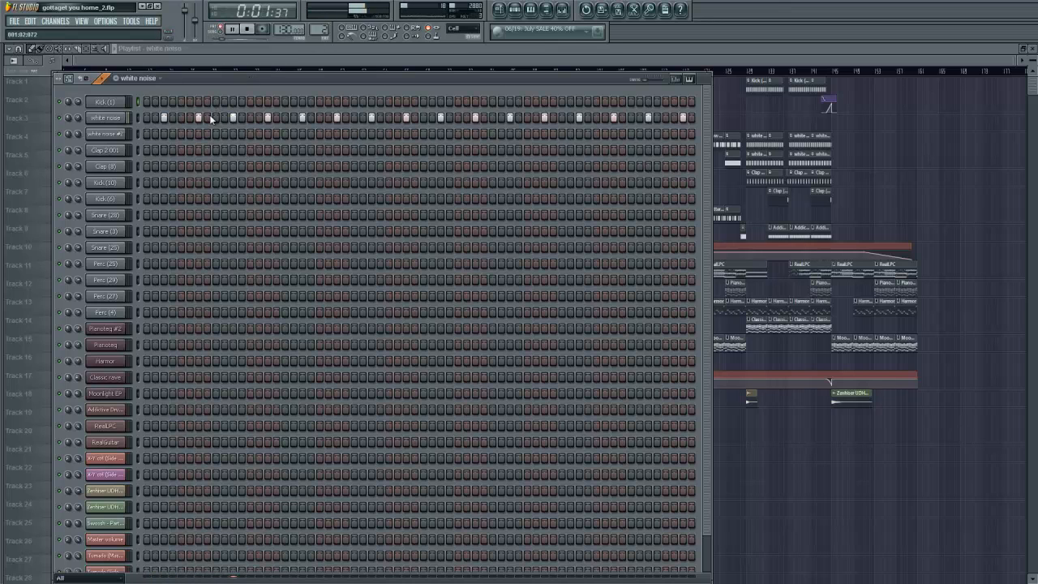
key(space)
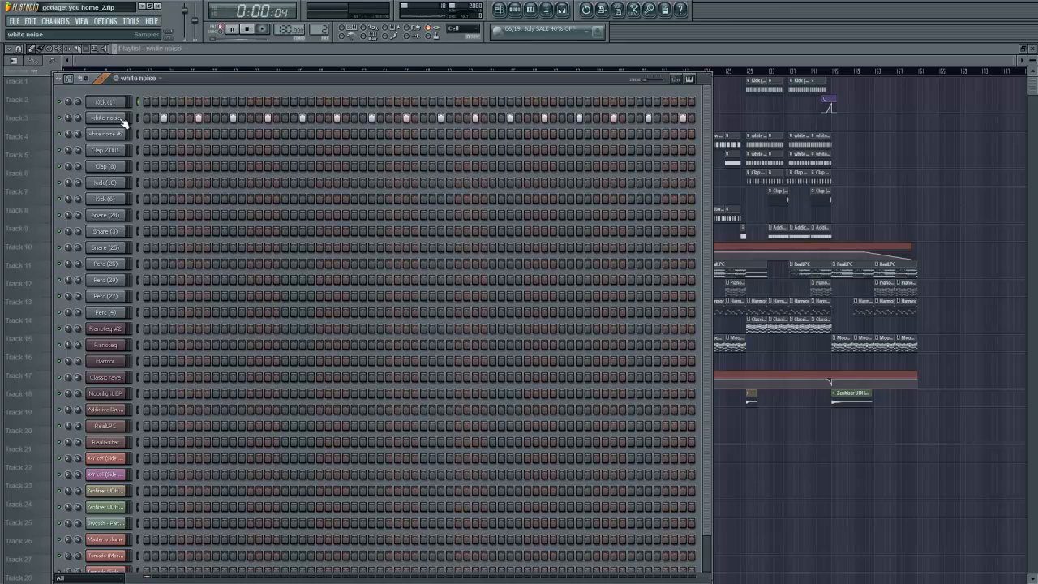
- Open the white noise channel's instrument settings and enable its volume envelope, auditioning the sound with the envelope off and on
click(121, 120)
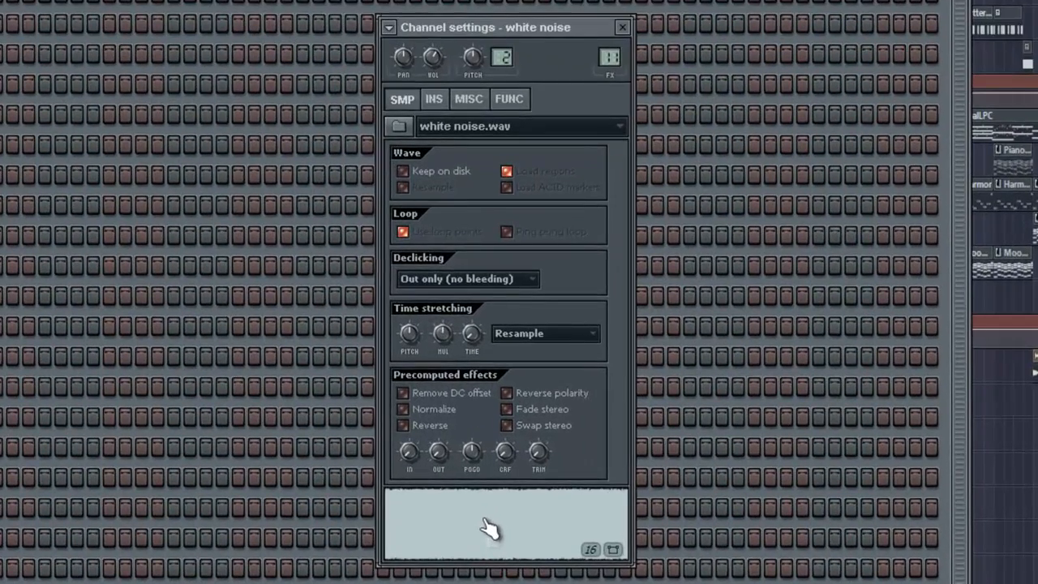
click(435, 99)
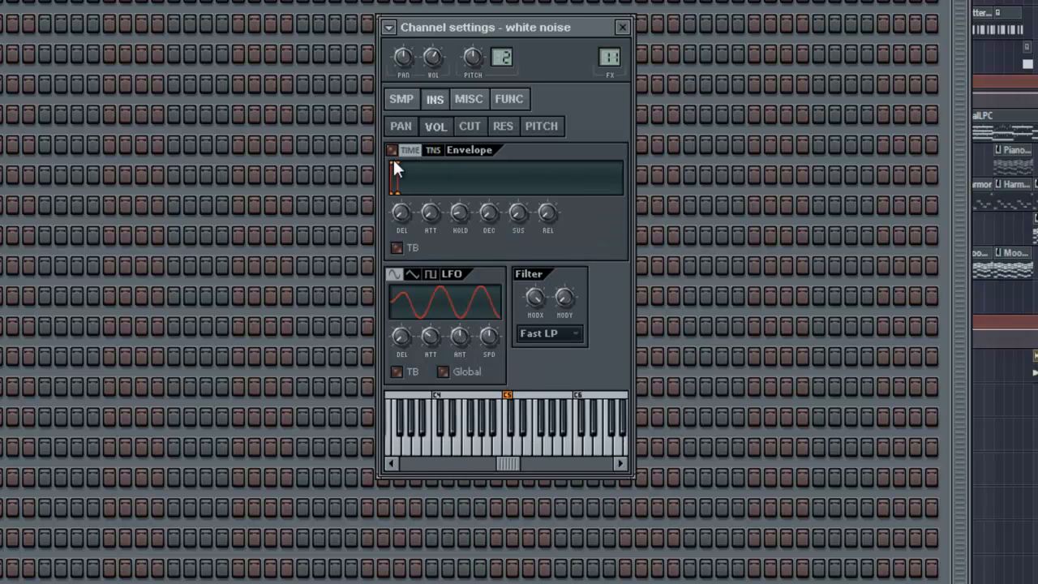
click(510, 450)
click(391, 150)
click(504, 443)
- Open the white noise mixer track's Fruity Parametric EQ 2 and audition the sound while toggling the EQ
key(F9)
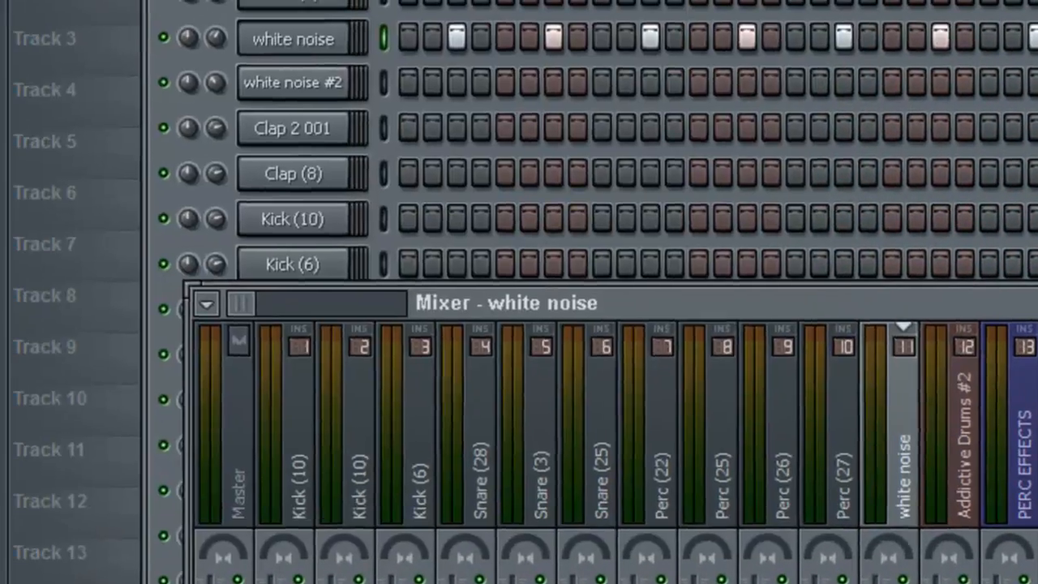
click(872, 139)
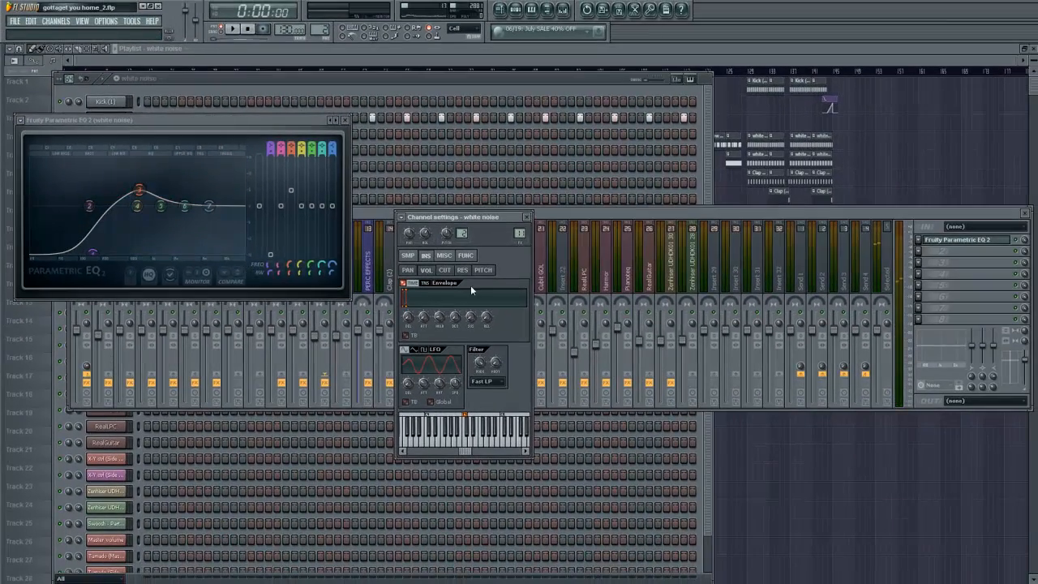
click(1019, 243)
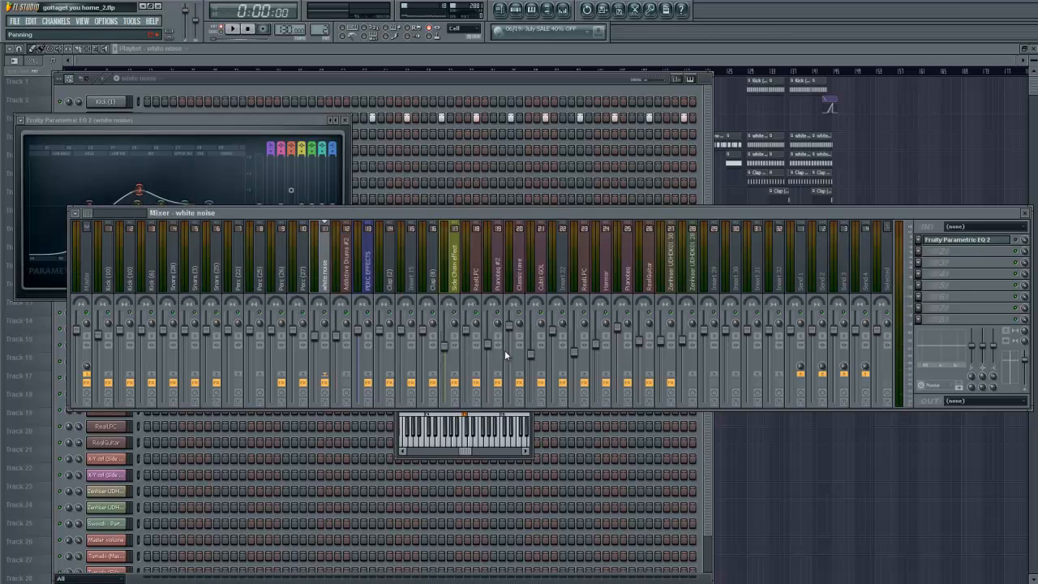
click(469, 442)
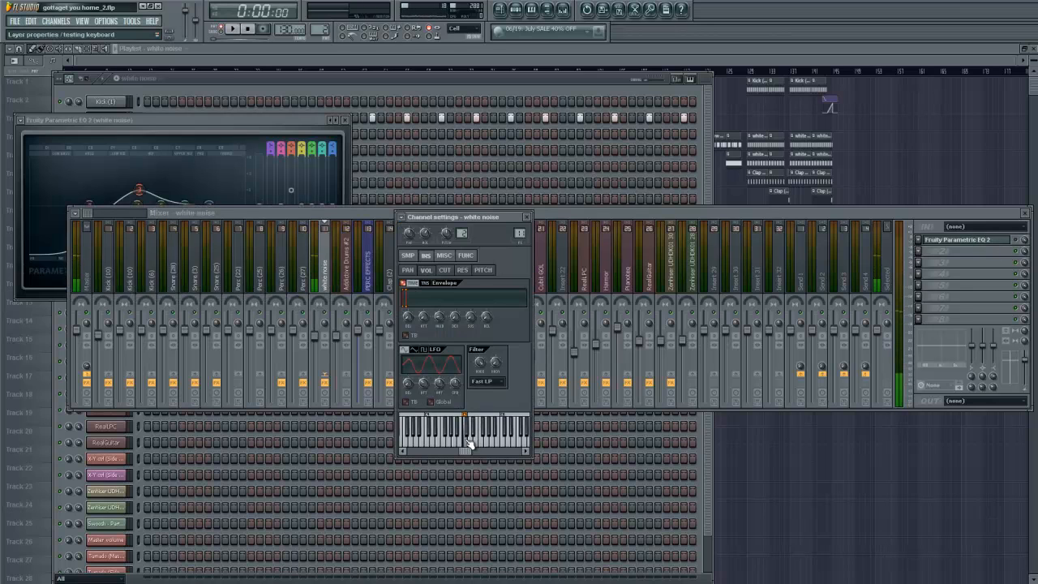
key(F9)
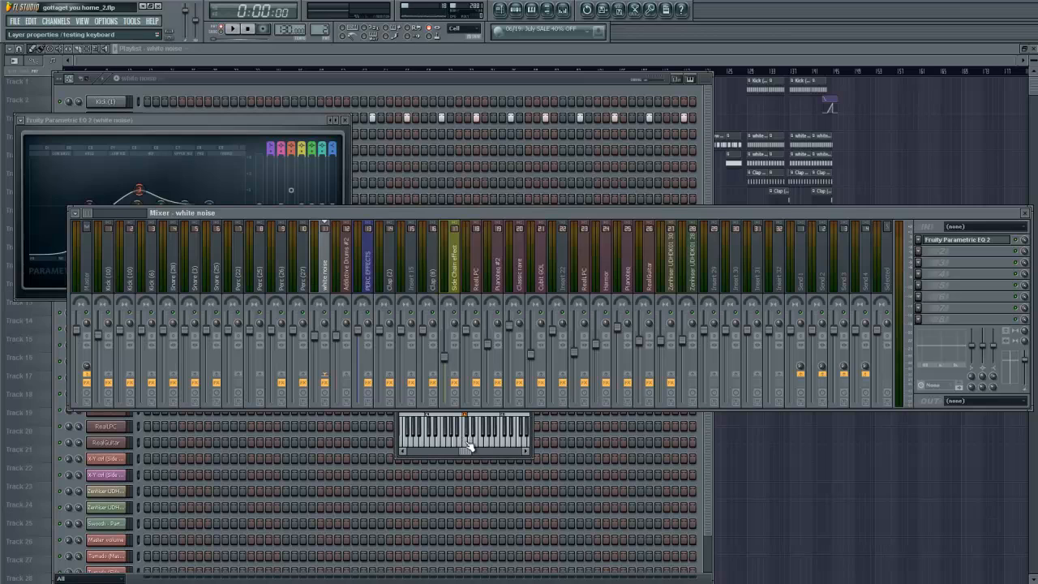
click(469, 445)
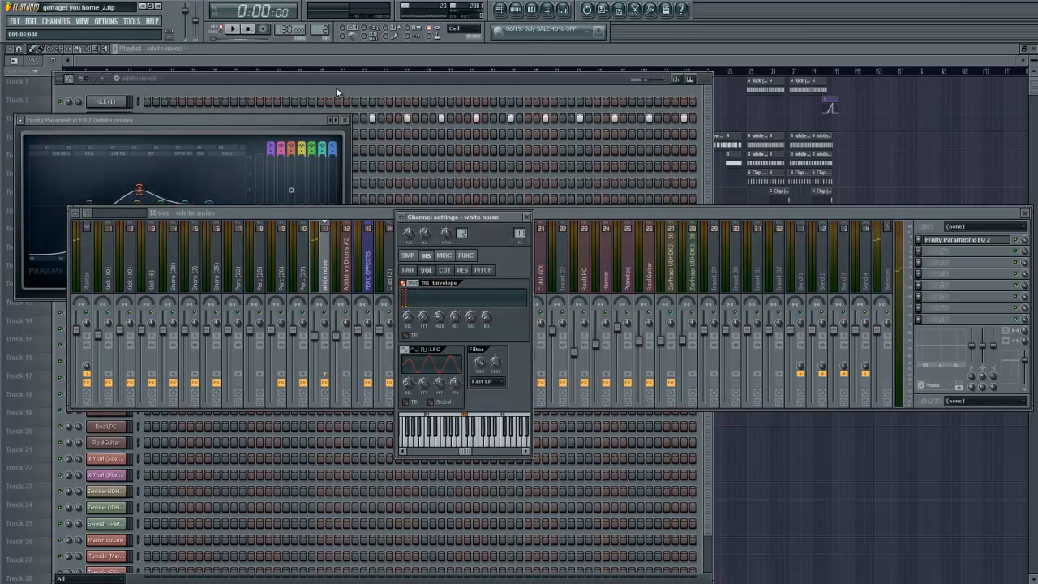
- Close the white noise equalizer and return to the step sequencer
click(155, 126)
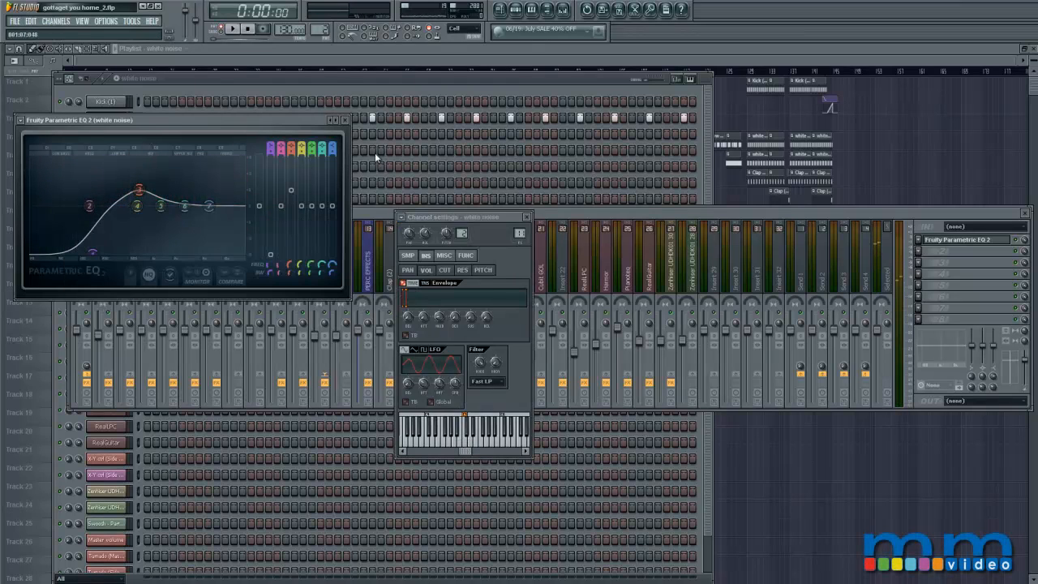
click(347, 122)
click(318, 85)
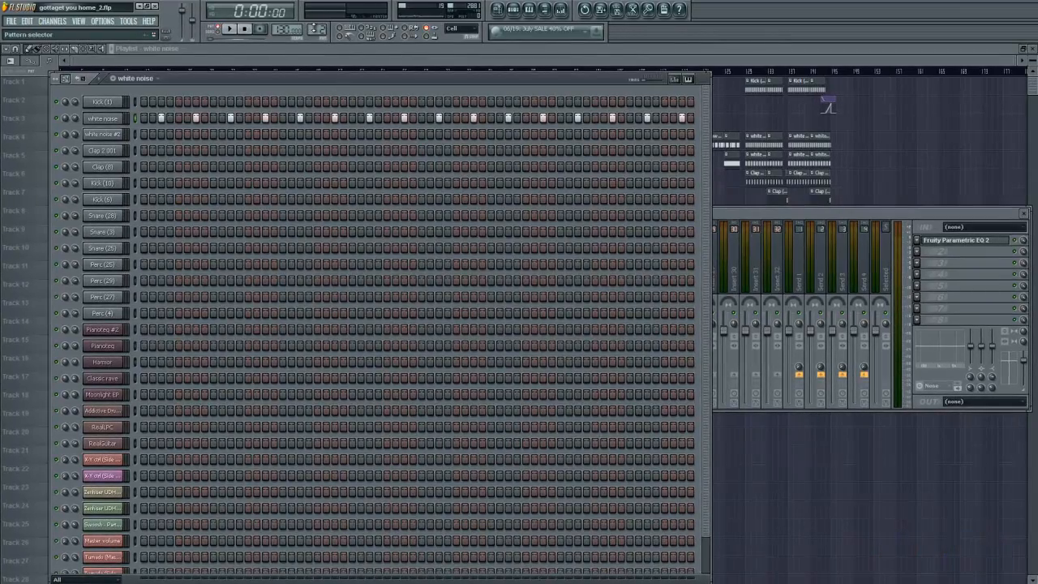
- Open the white noise #2 channel's settings to view its volume envelope and audition the sound at its root note
scroll(314, 27, up, 1)
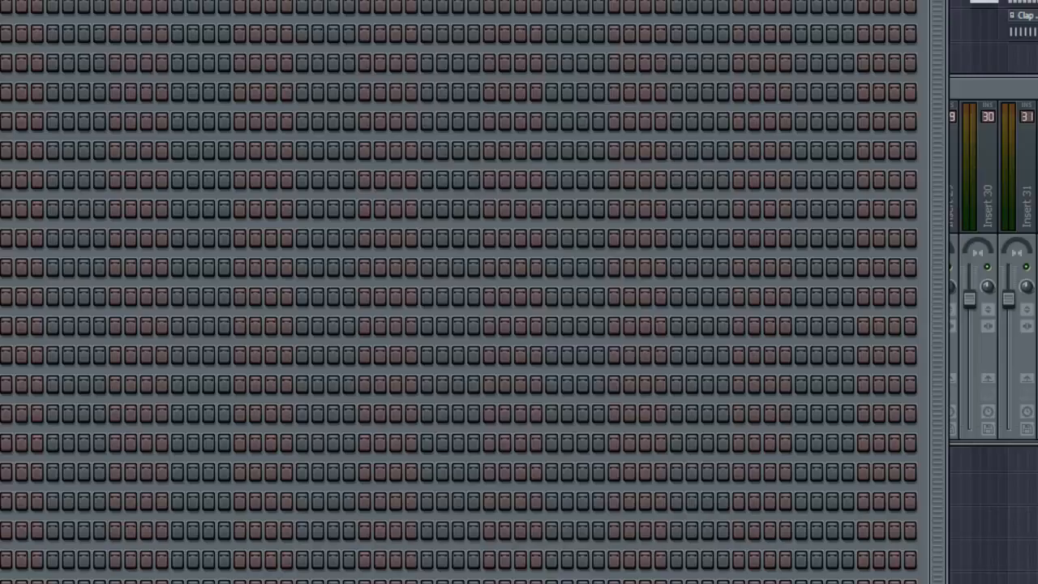
click(114, 135)
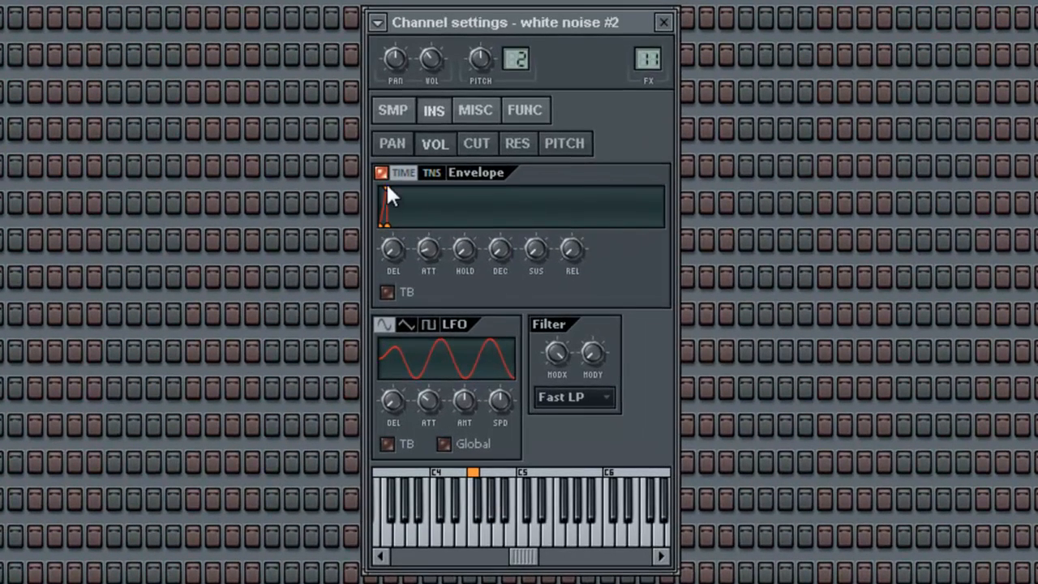
click(480, 534)
click(479, 533)
click(480, 534)
click(481, 534)
click(480, 533)
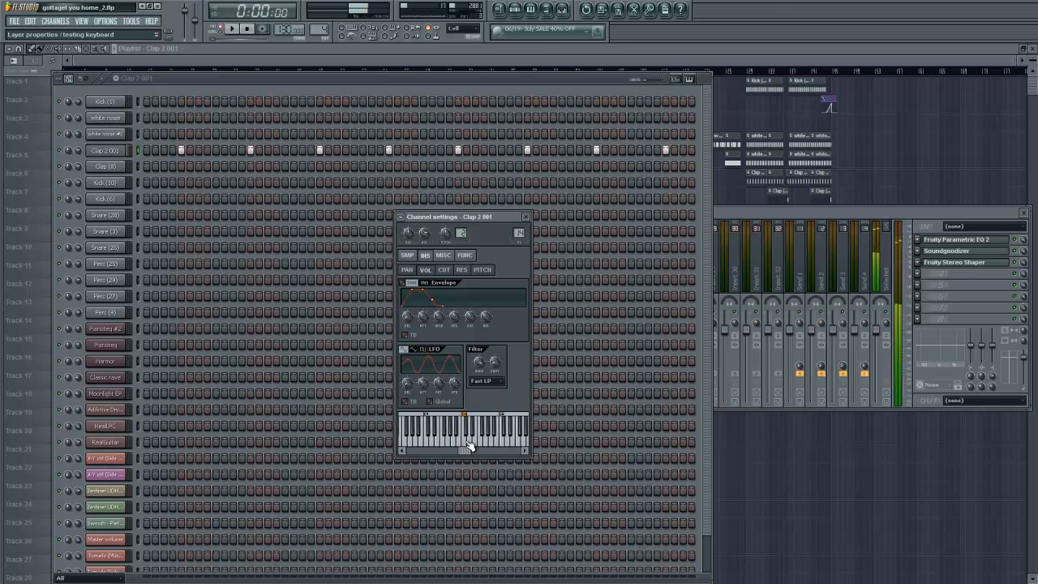
- View the Clap 2 001 channel's sample settings and open its mixer effects: Fruity Parametric EQ 2, Soundgoodizer and Fruity Stereo Shaper
click(407, 256)
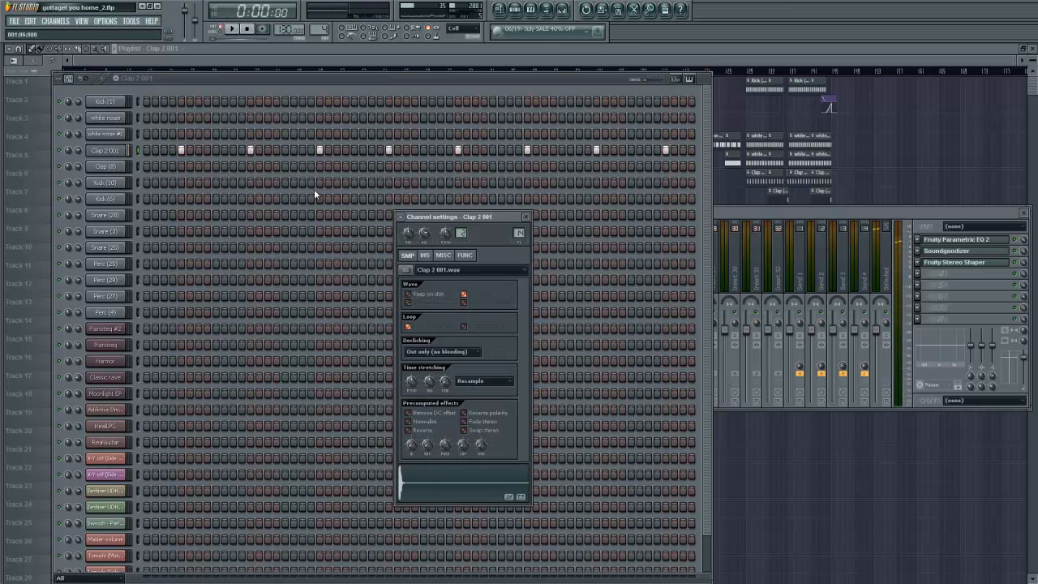
click(975, 214)
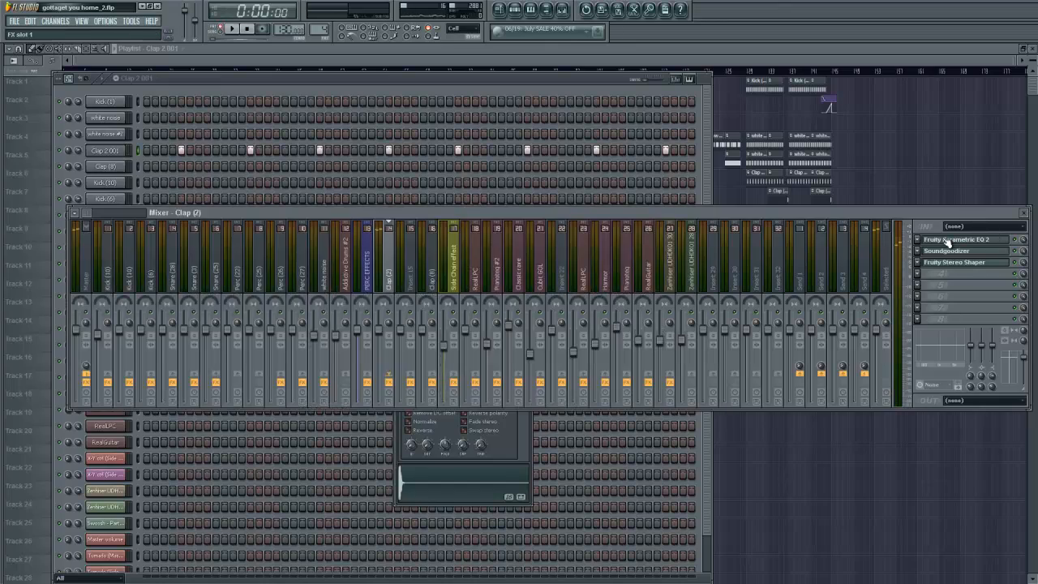
click(948, 241)
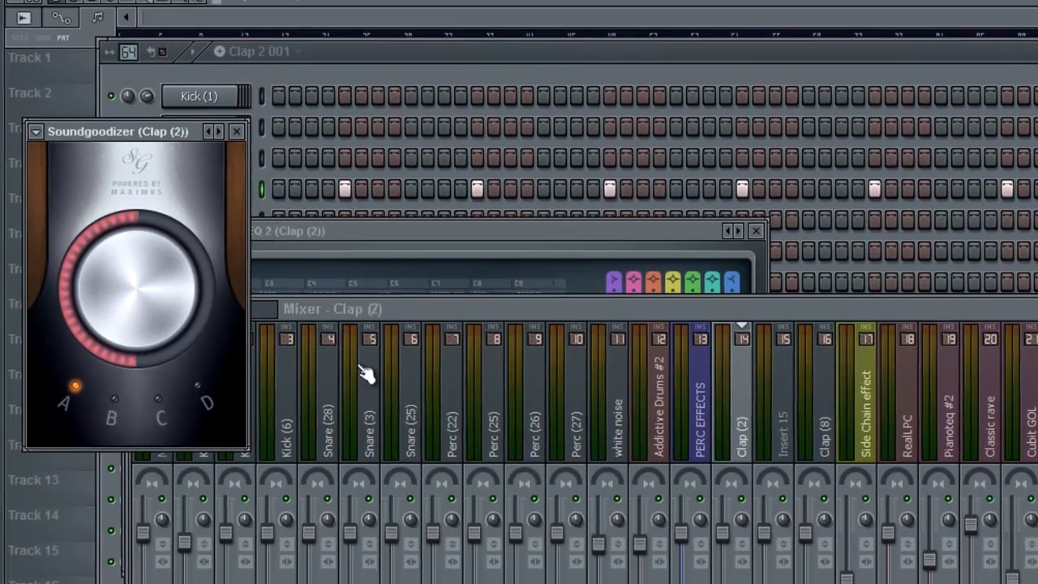
key(Escape)
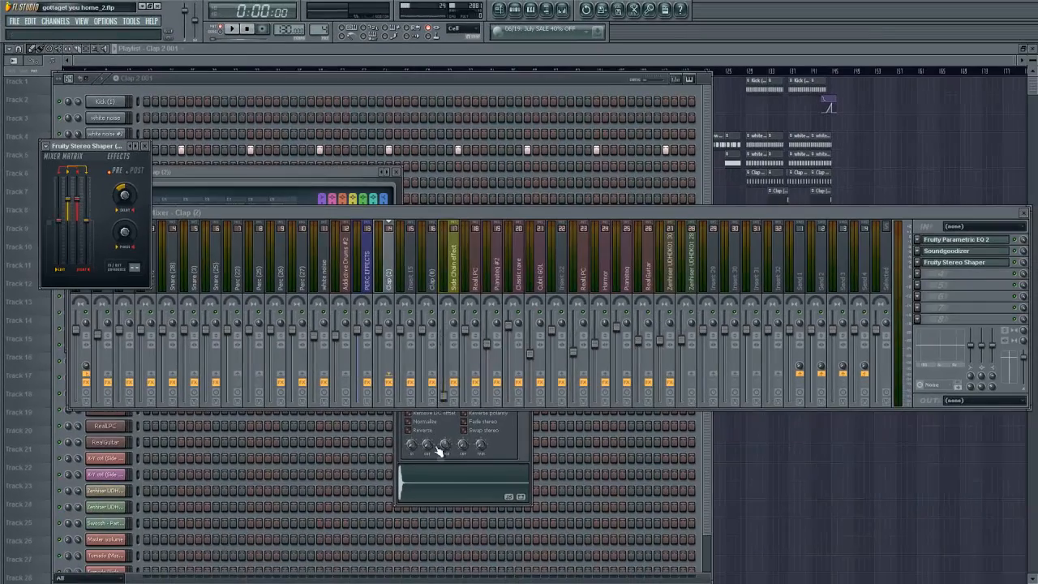
- Audition the Clap 2 001 sample repeatedly with the Clap (2) mixer track's effect slots switched off and back on
click(444, 482)
click(389, 381)
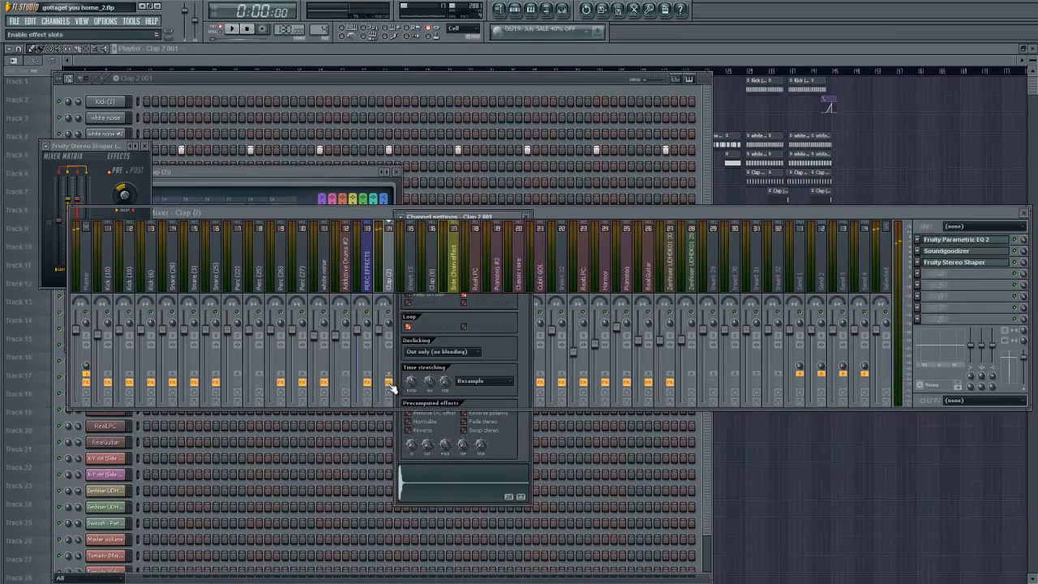
click(407, 482)
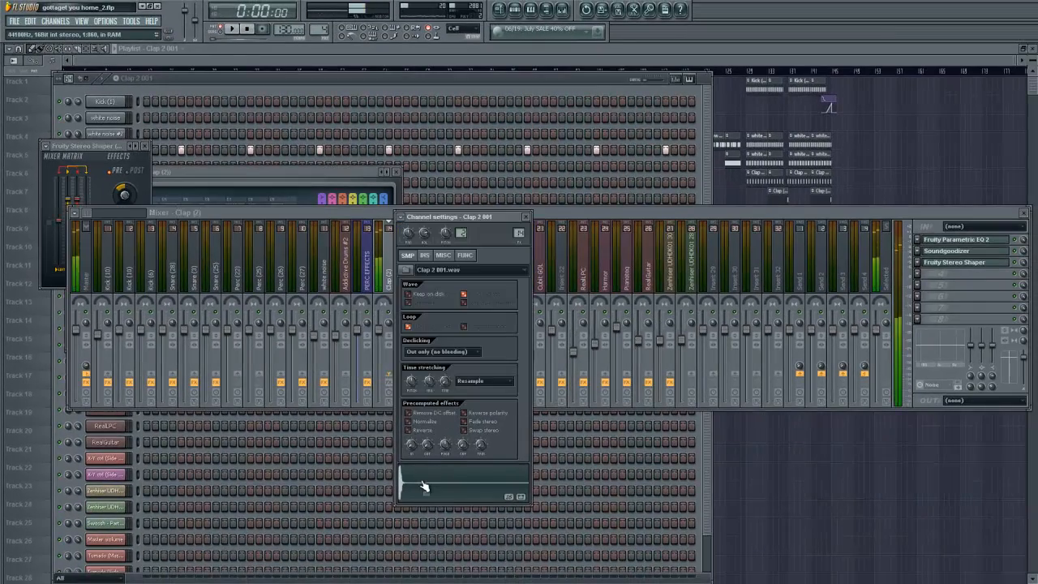
click(431, 483)
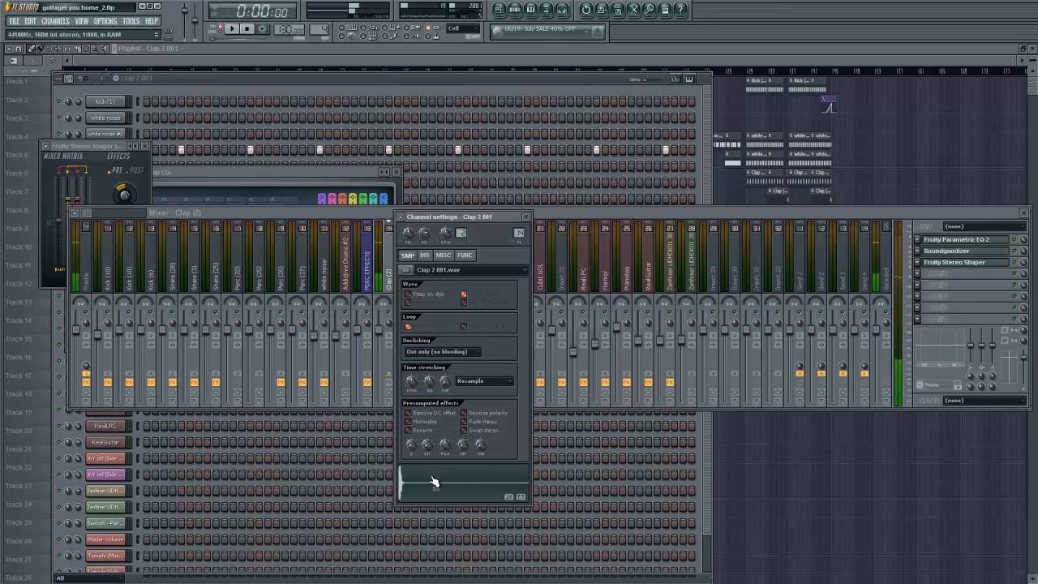
click(434, 482)
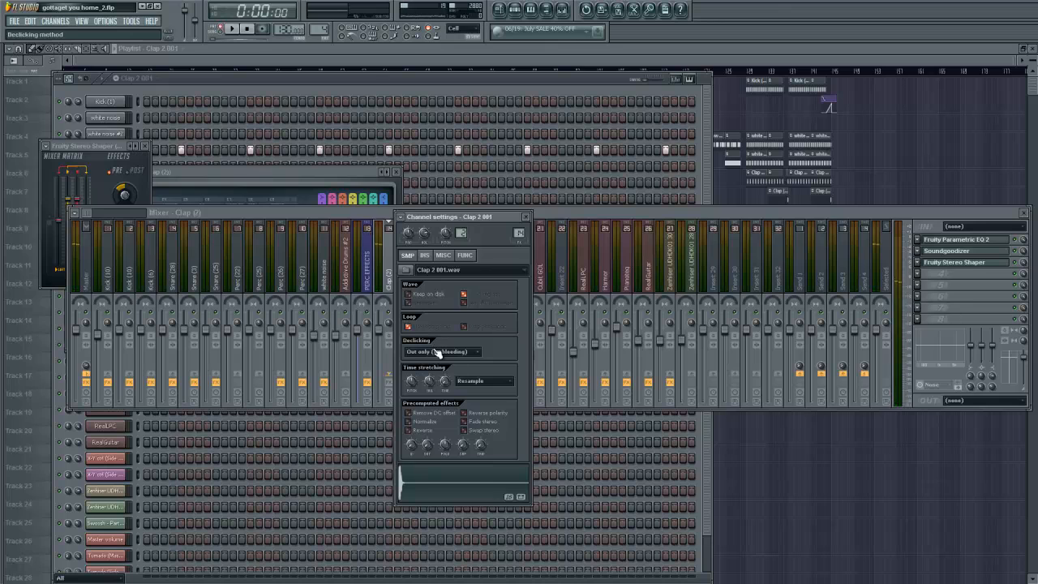
click(450, 495)
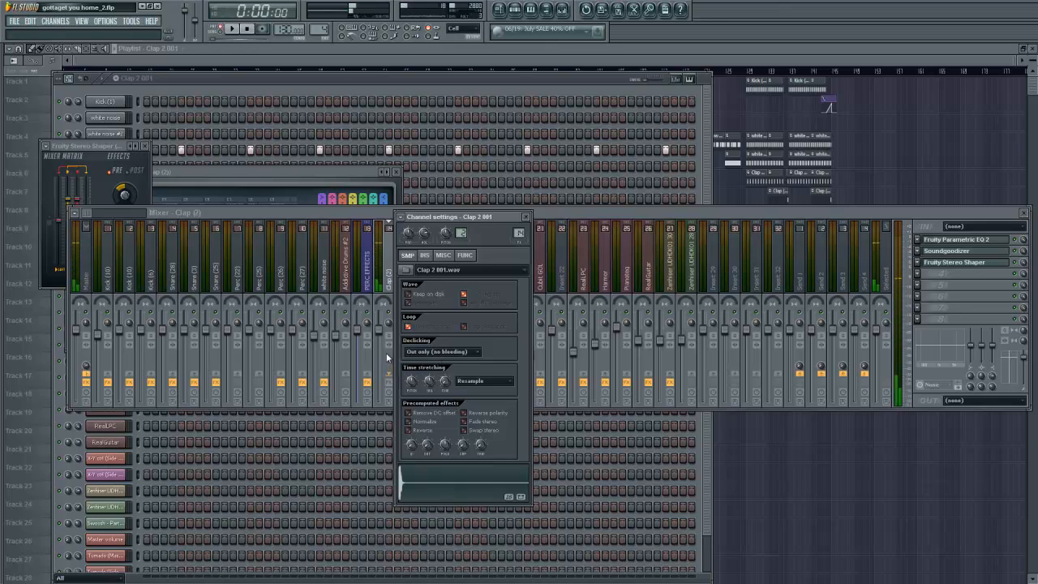
click(393, 381)
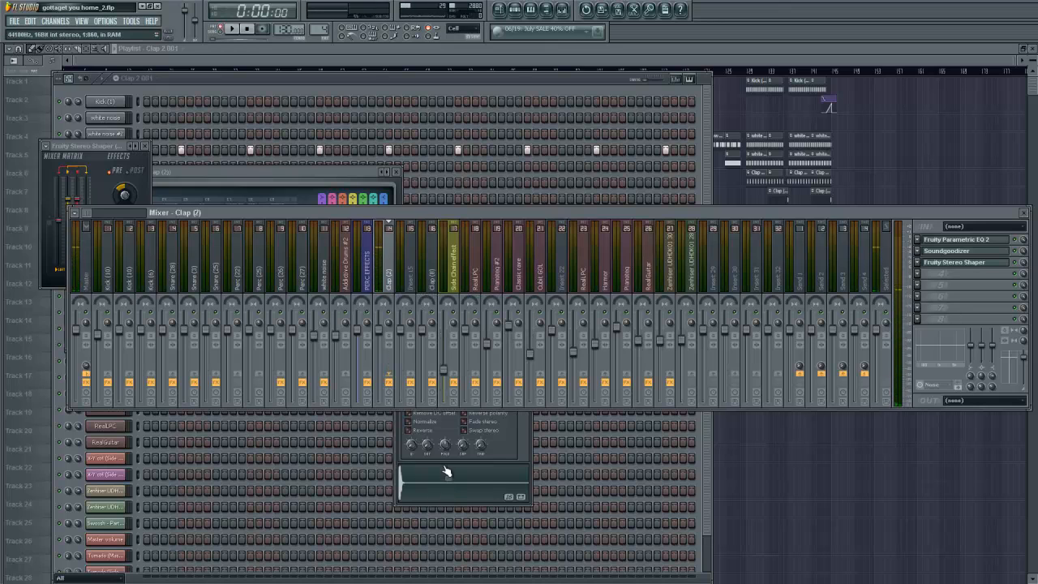
click(482, 491)
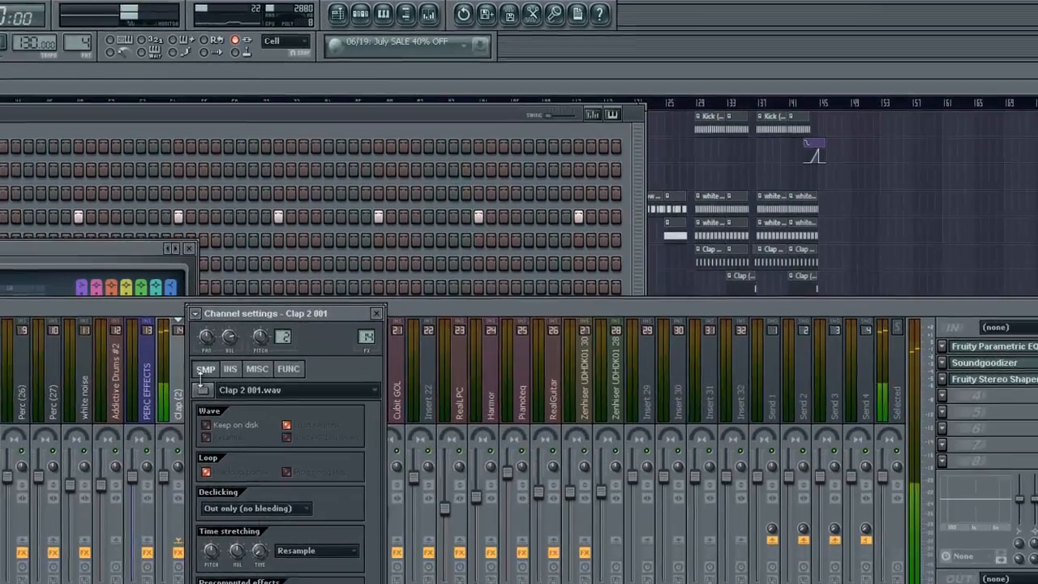
- Return to the step sequencer, switch to the Clap (8) pattern and open the Clap (8) channel settings
click(91, 131)
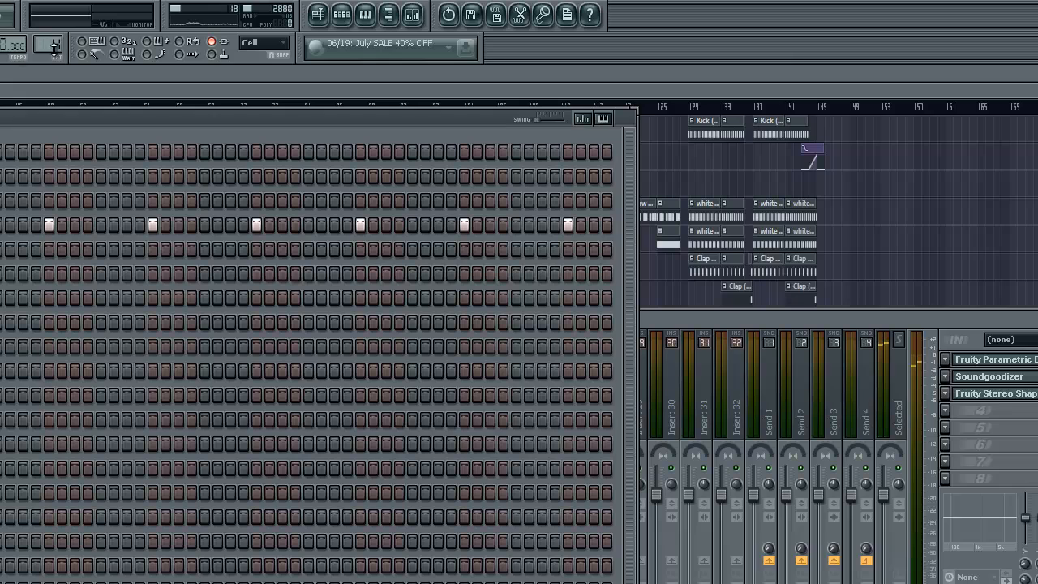
drag(54, 48, 52, 42)
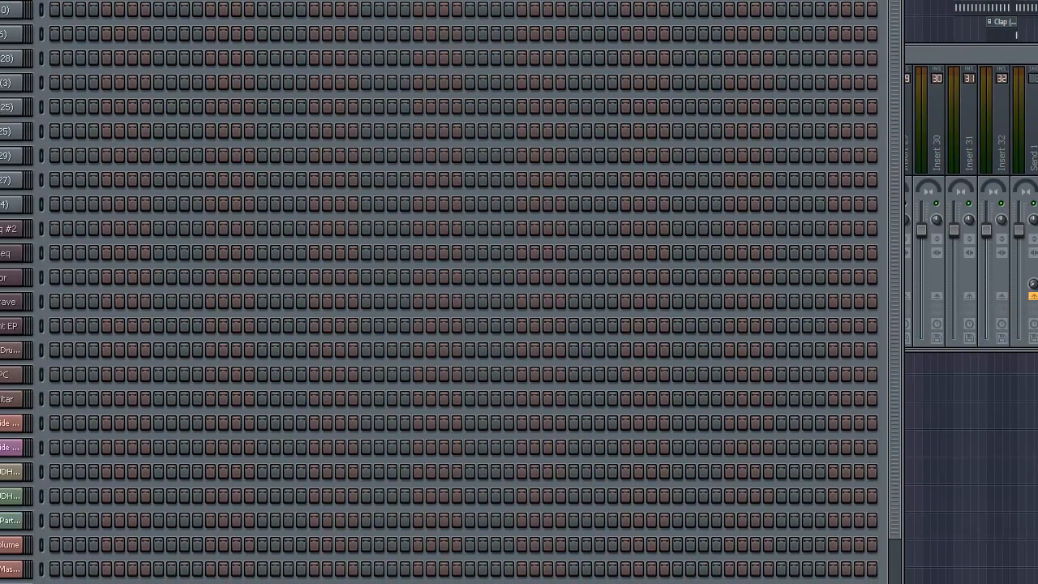
click(6, 4)
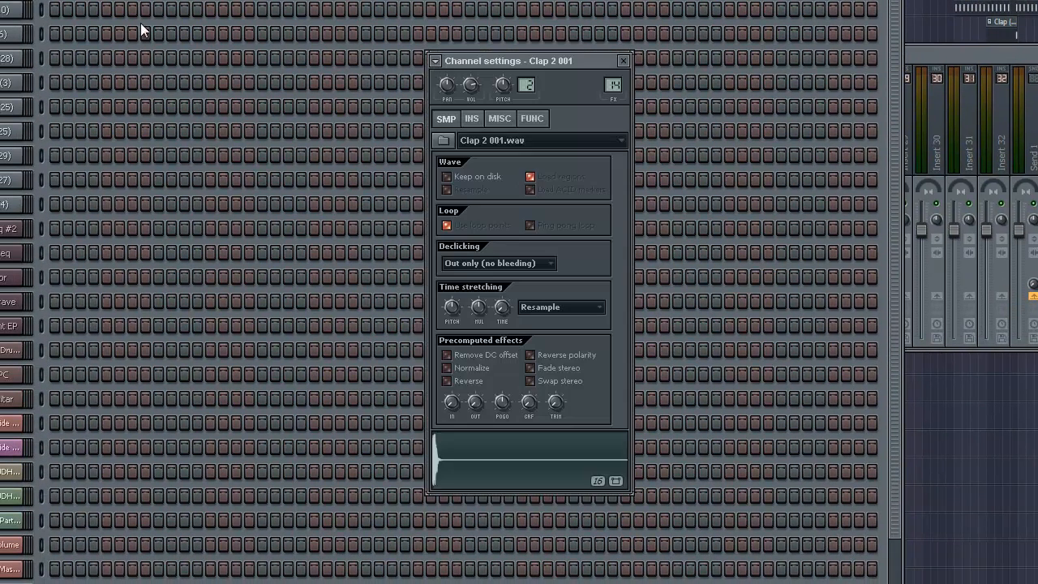
click(4, 8)
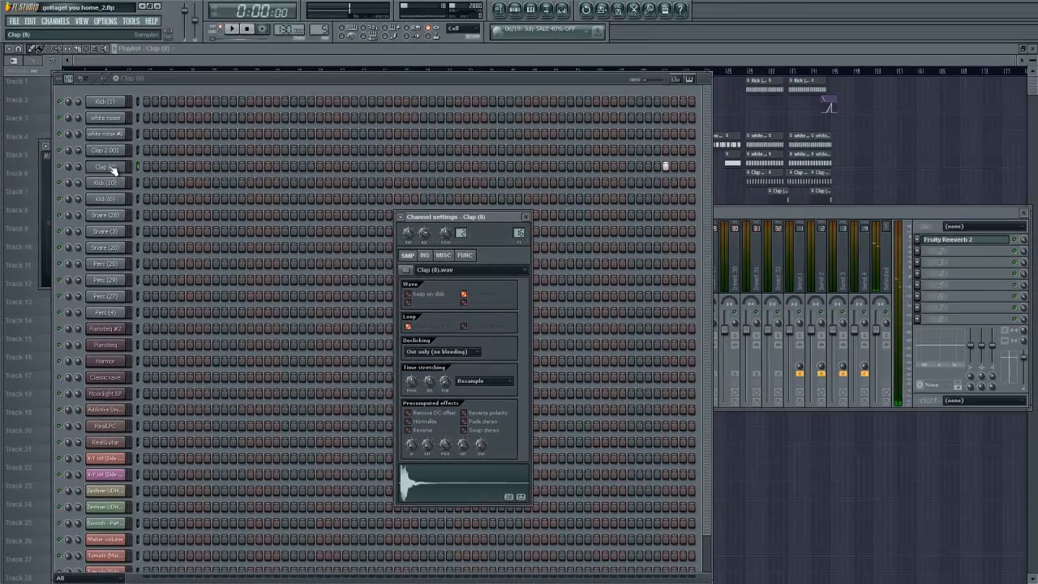
- Open the Kick (10) channel settings and audition its sample several times
click(108, 185)
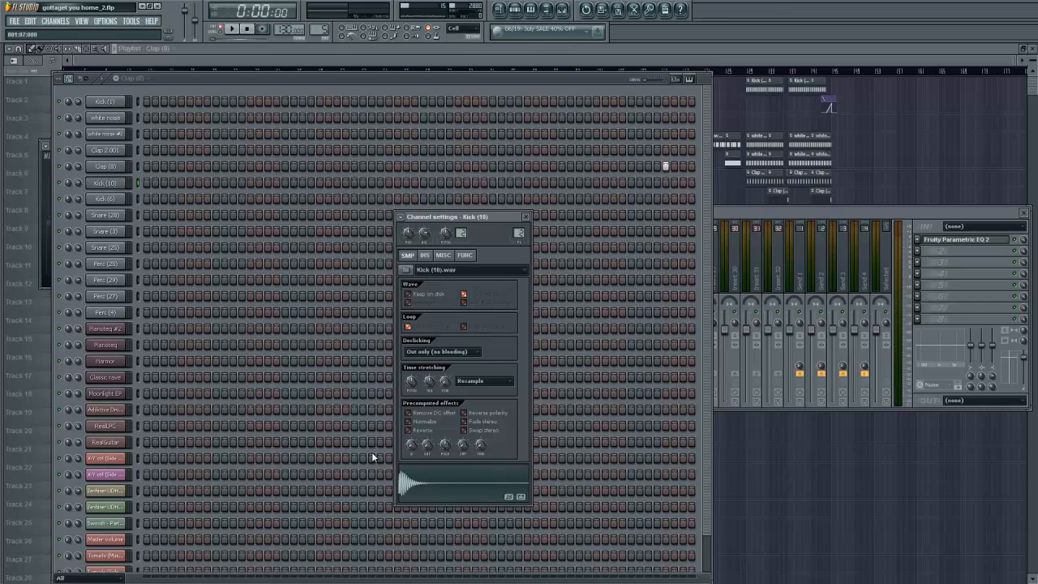
click(452, 489)
click(451, 489)
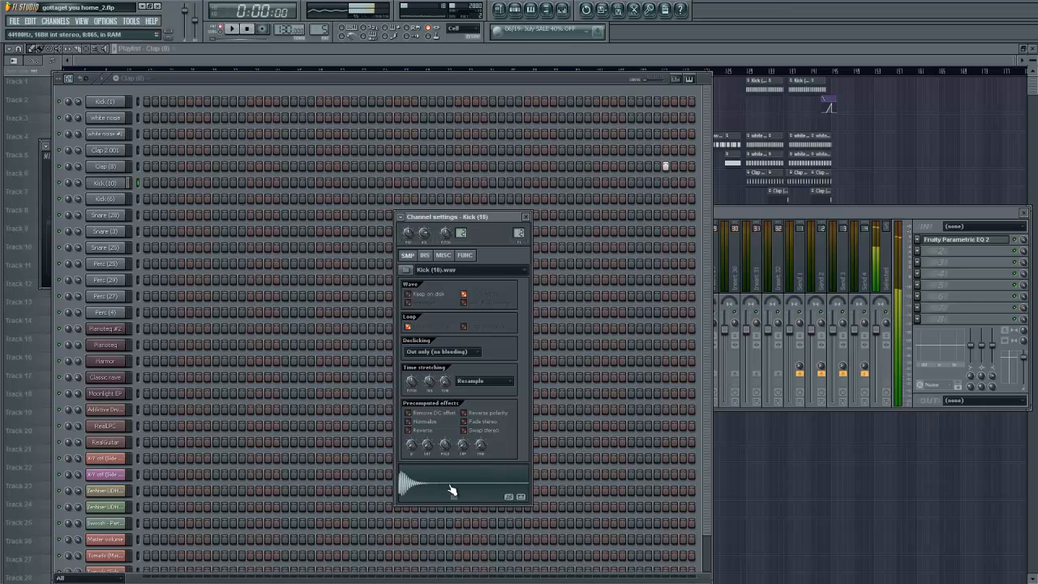
click(453, 490)
click(453, 489)
click(454, 489)
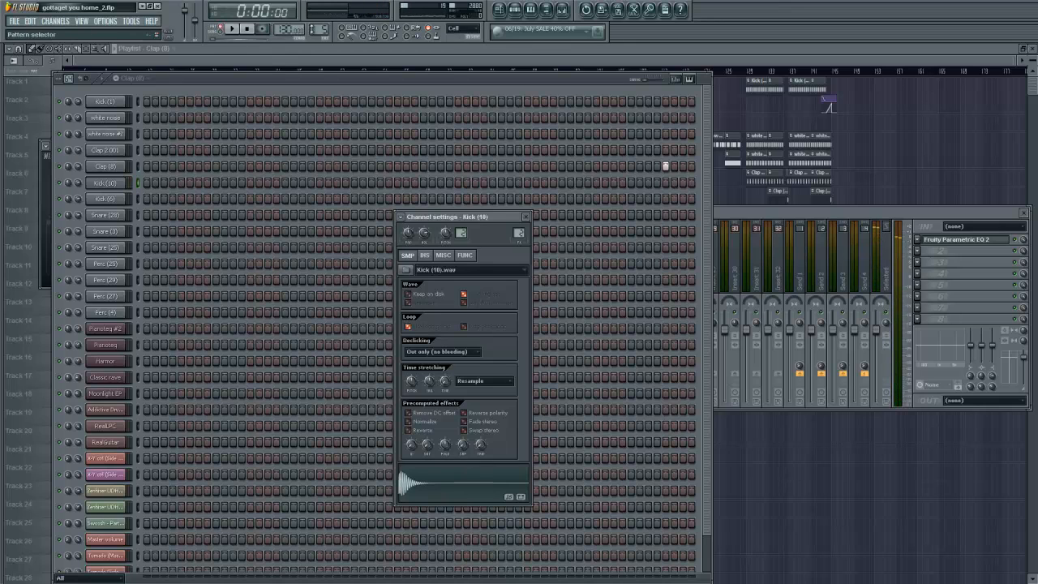
- In the Kick (10) pattern, fill the Kick (1) channel on every four steps and play both kicks together
scroll(321, 25, up, 1)
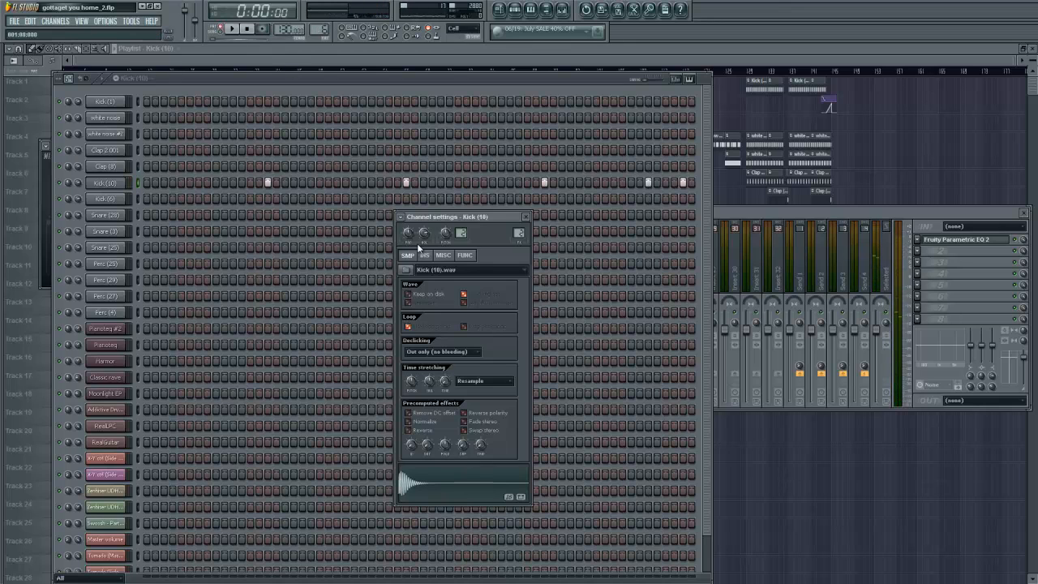
right_click(116, 104)
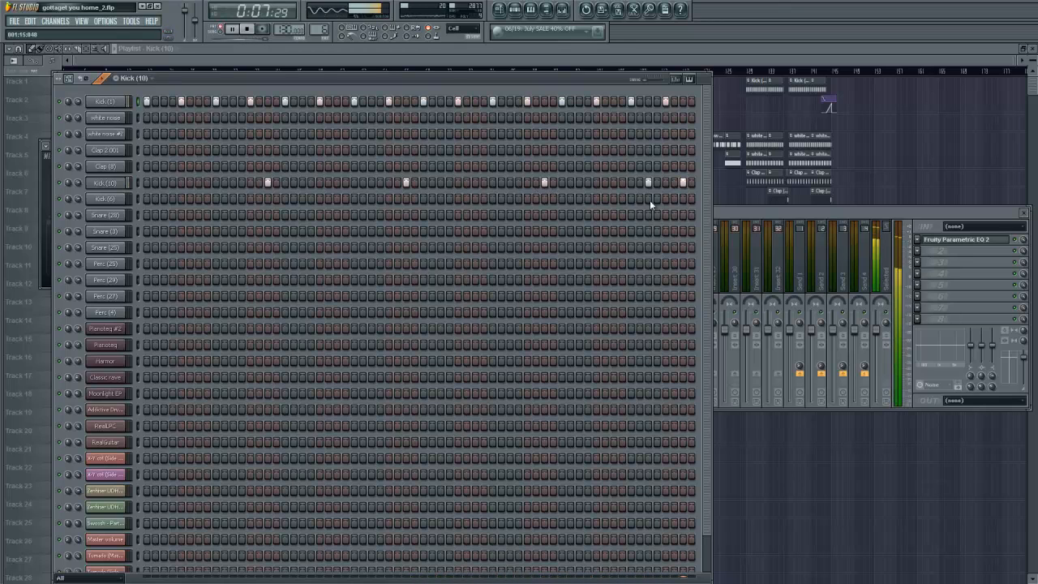
key(space)
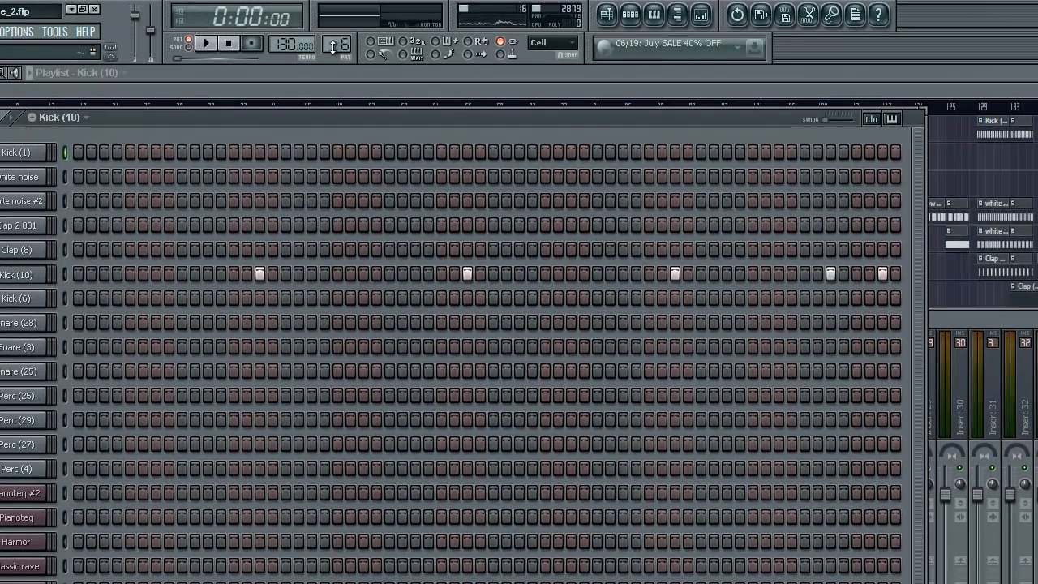
- Switch to the Pianoteq #2 pattern and bring up the mixer with the Pianoteq #2 track selected
drag(335, 40, 334, 34)
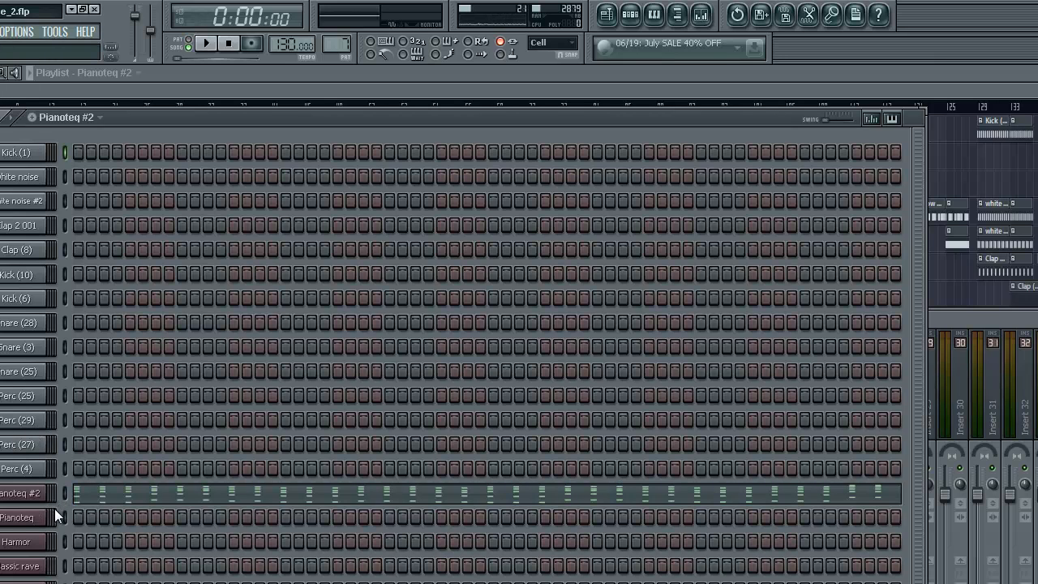
key(l)
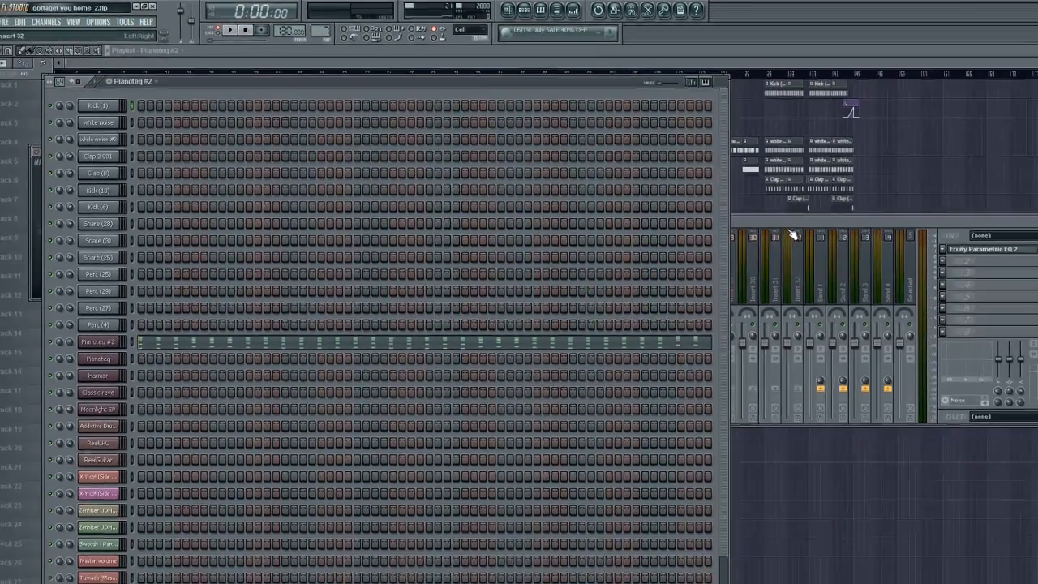
click(1013, 319)
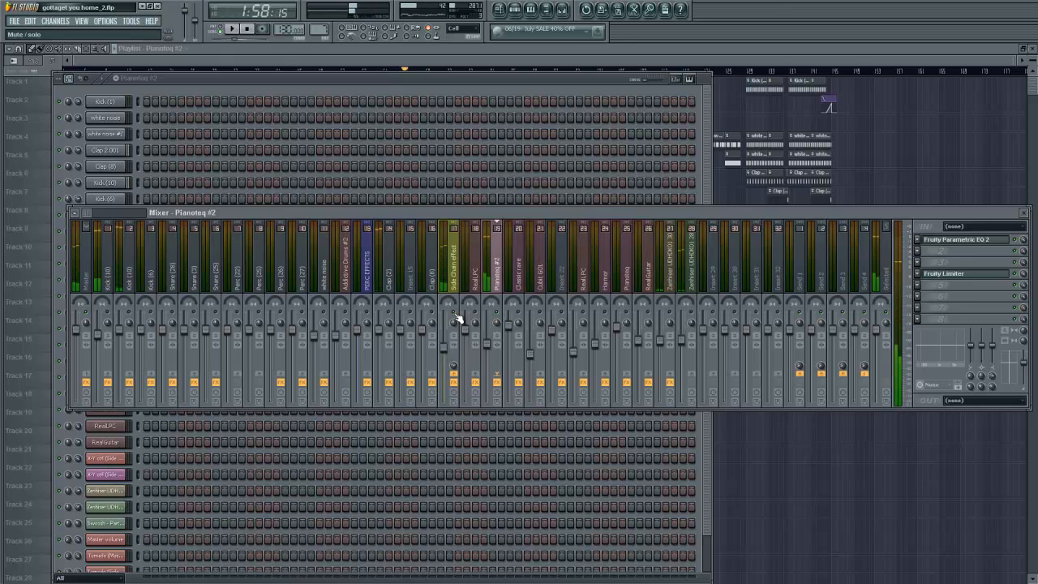
- Route the Pianoteq #2 mixer track to the Master track only and play the song without the side chain
right_click(87, 380)
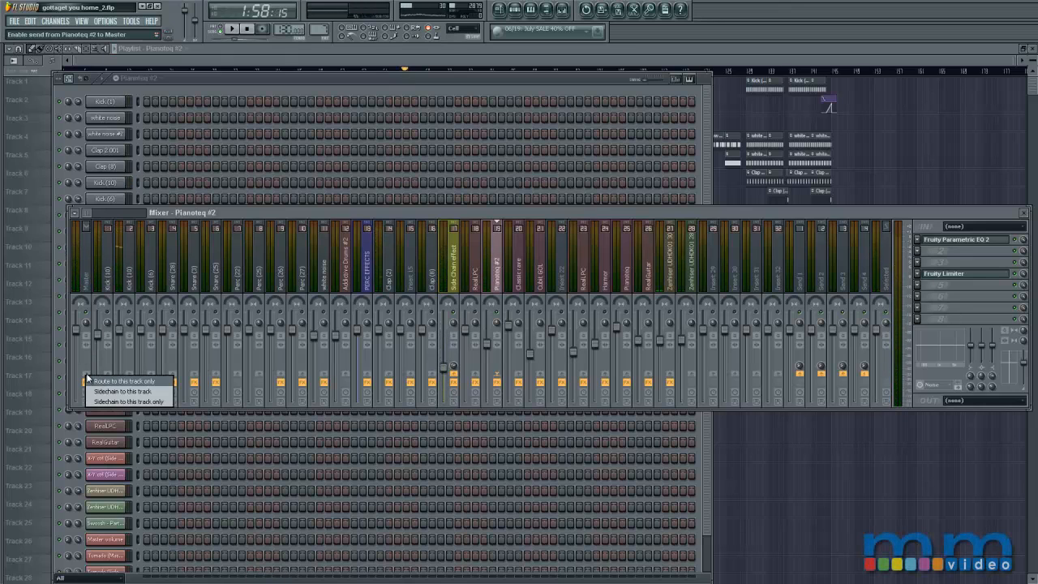
click(99, 381)
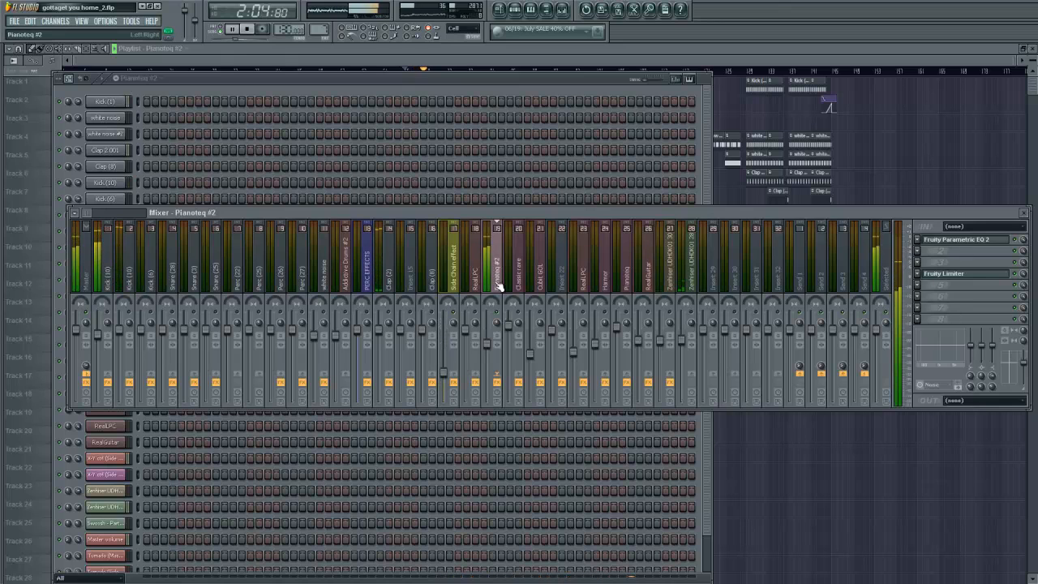
- Route the Pianoteq #2 mixer track to the Side Chain effect track only and play the song to compare
right_click(458, 381)
click(462, 382)
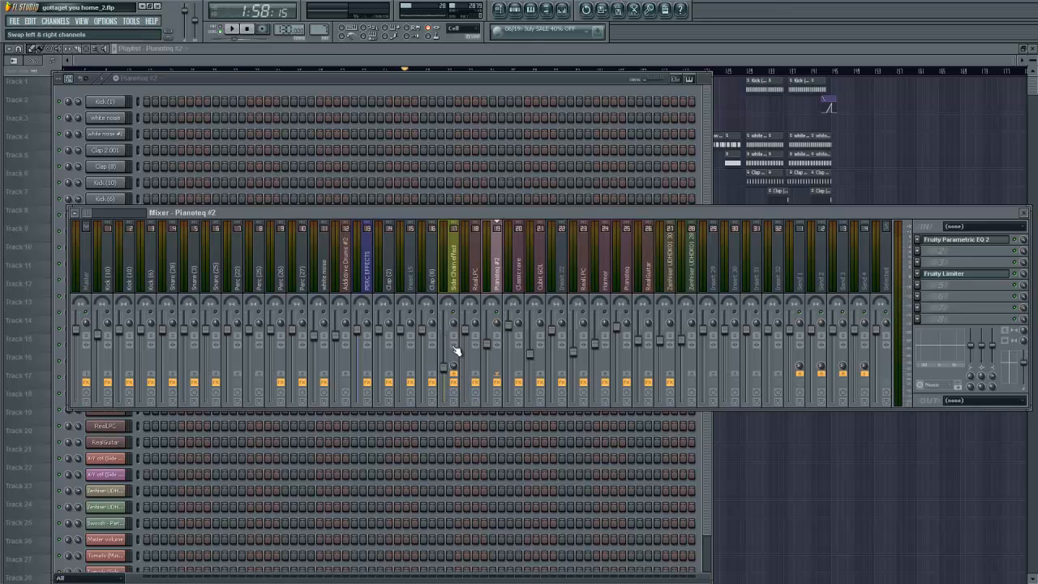
key(space)
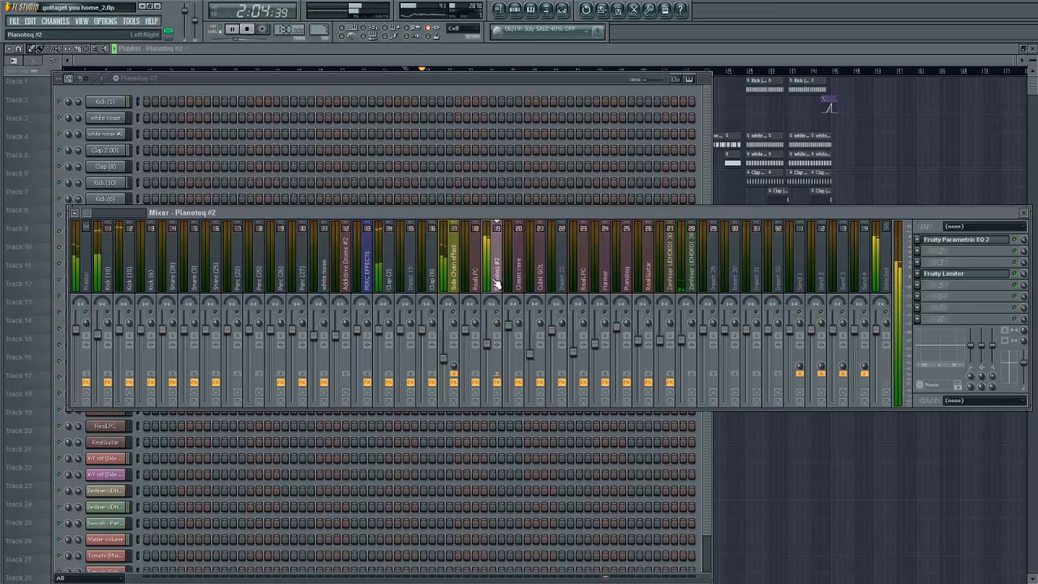
key(space)
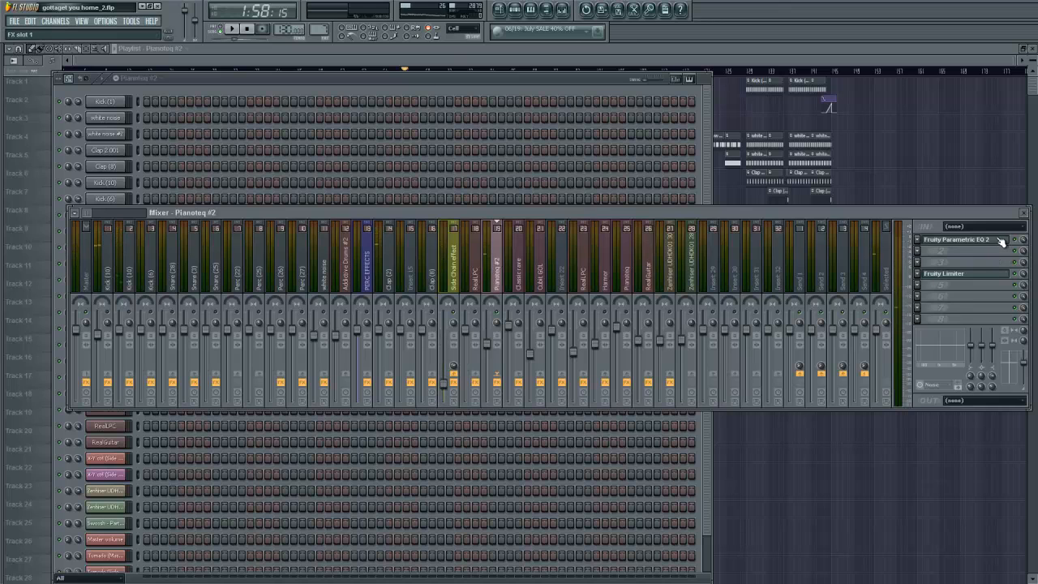
- Open the Pianoteq #2 track's Fruity Parametric EQ 2 and Fruity Limiter, playing the song to watch each one work
click(997, 242)
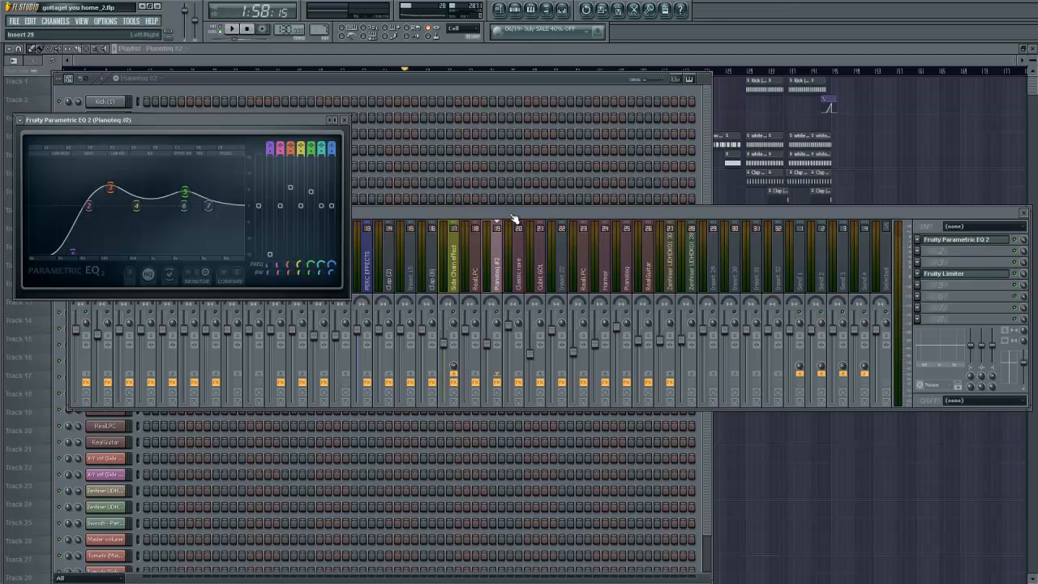
key(space)
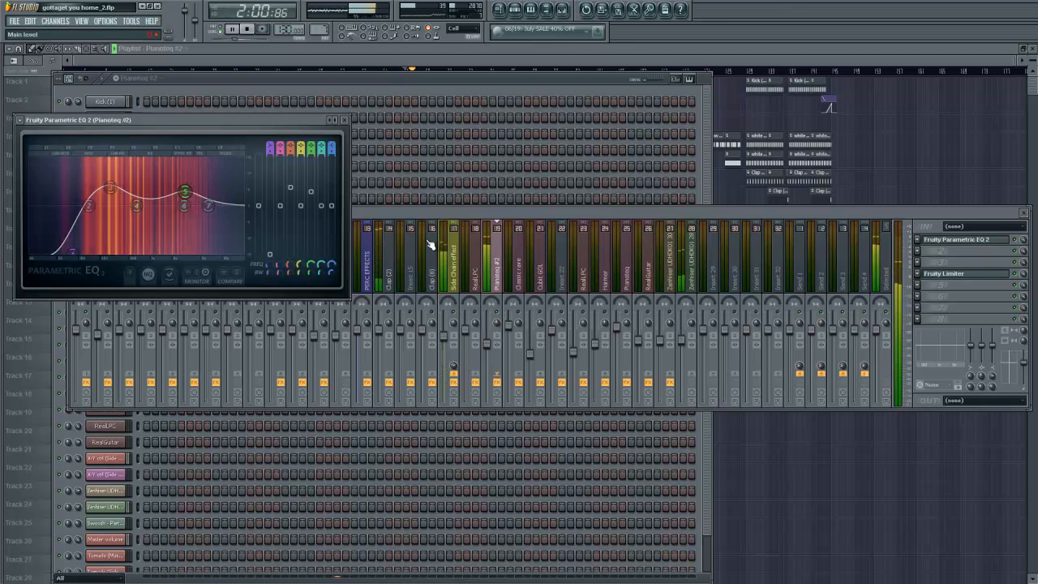
key(space)
click(965, 277)
key(space)
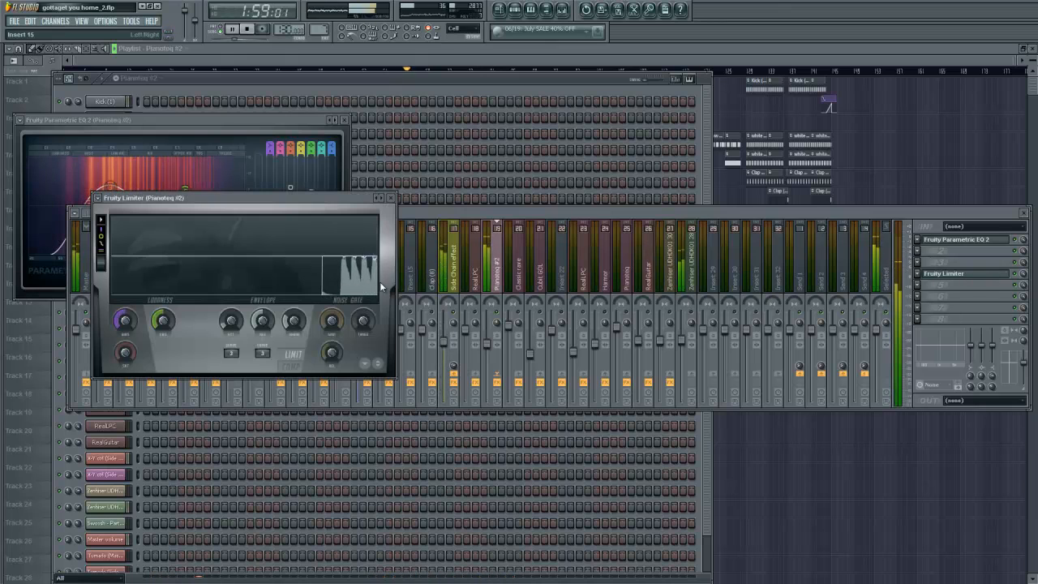
- Close the Pianoteq #2 limiter and equalizer, stop playback and switch the step sequencer to the Kick (10) pattern
click(393, 199)
click(344, 119)
click(347, 91)
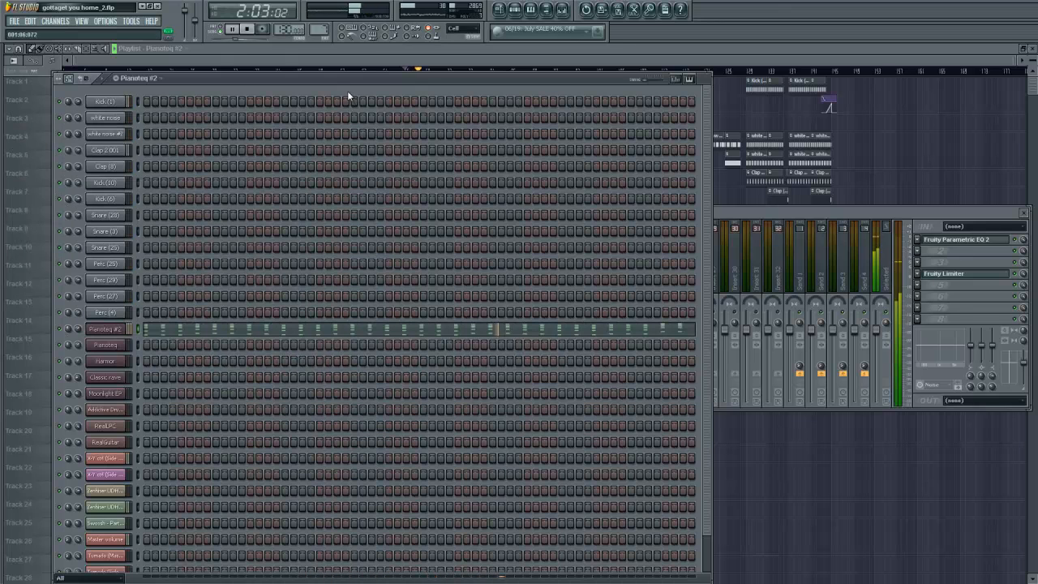
key(space)
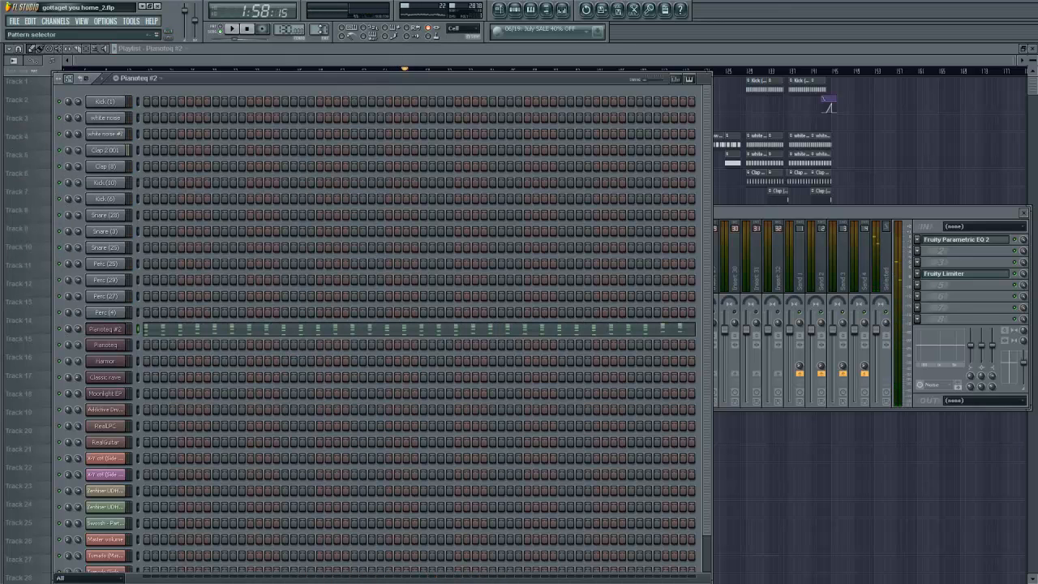
scroll(319, 25, down, 1)
scroll(319, 25, up, 2)
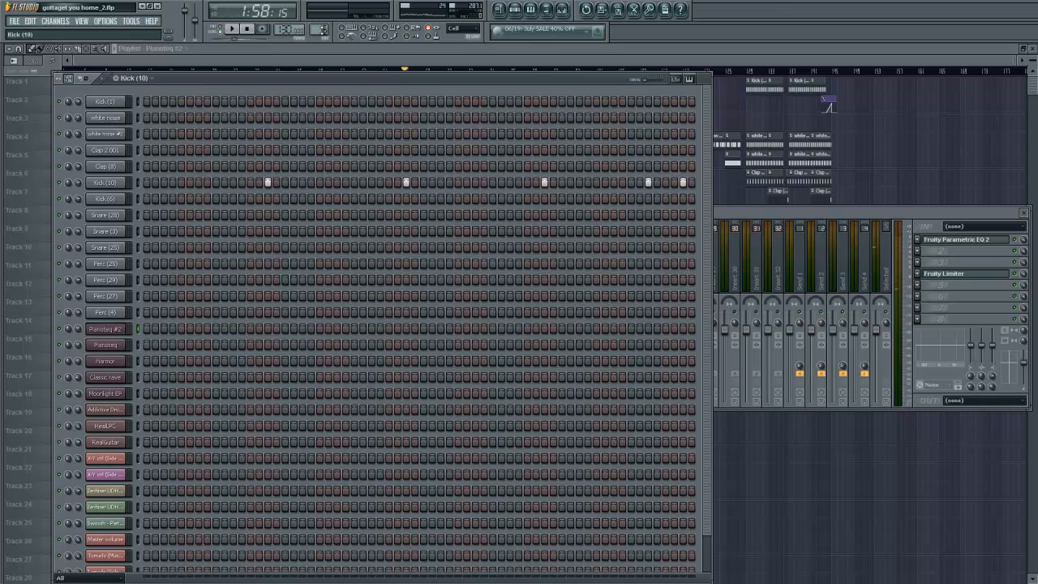
- Switch the step sequencer to the Harmor pattern, play it, and select the Harmor mixer track to show its effects
scroll(320, 25, down, 2)
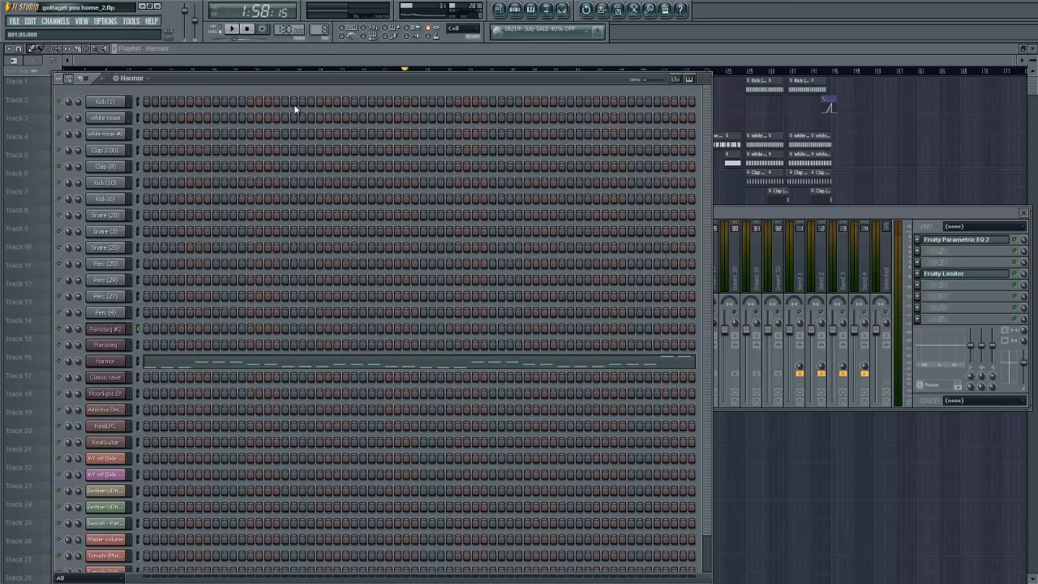
key(space)
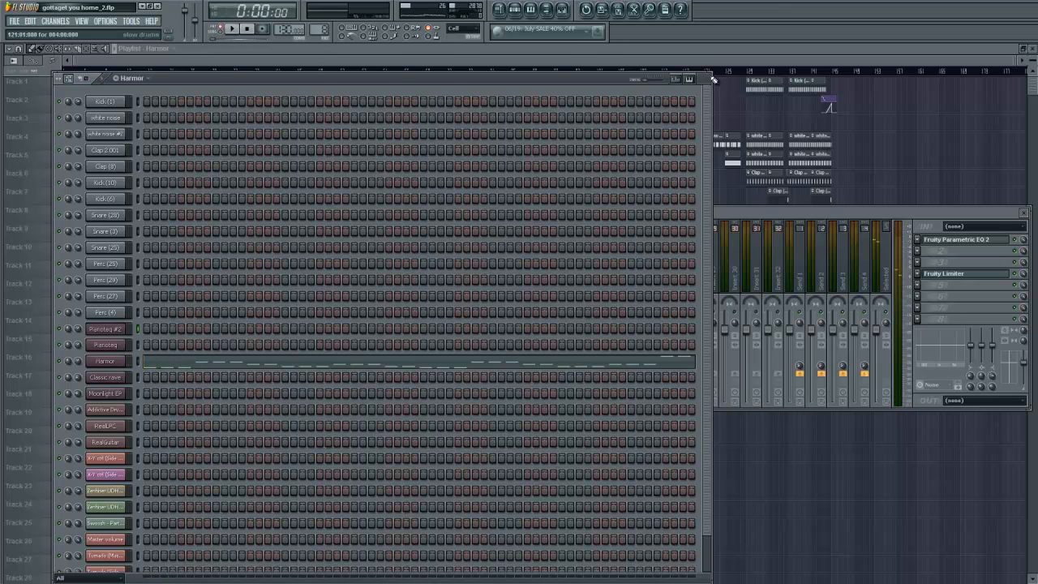
click(741, 213)
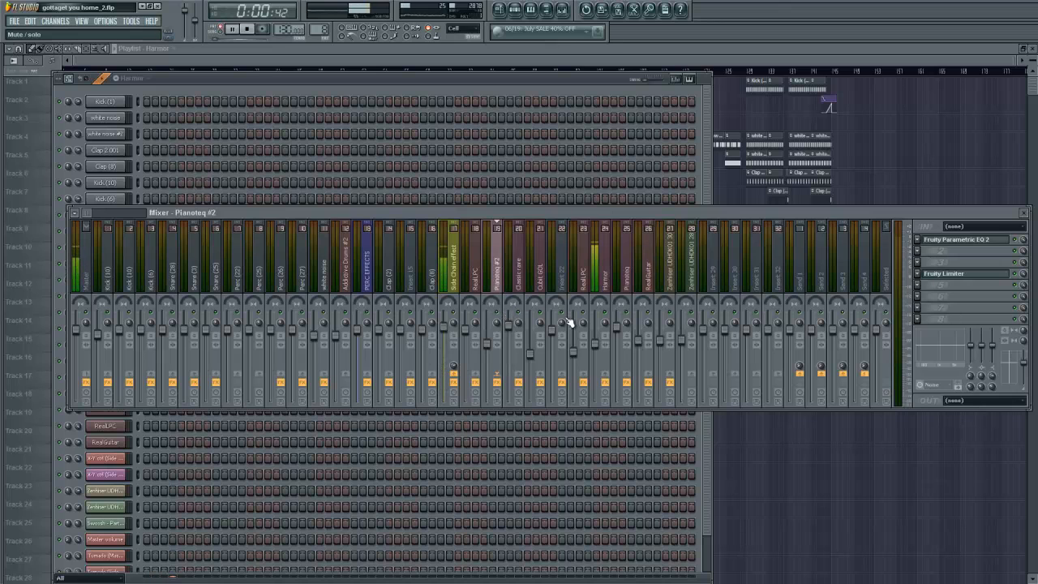
key(space)
click(603, 284)
click(522, 86)
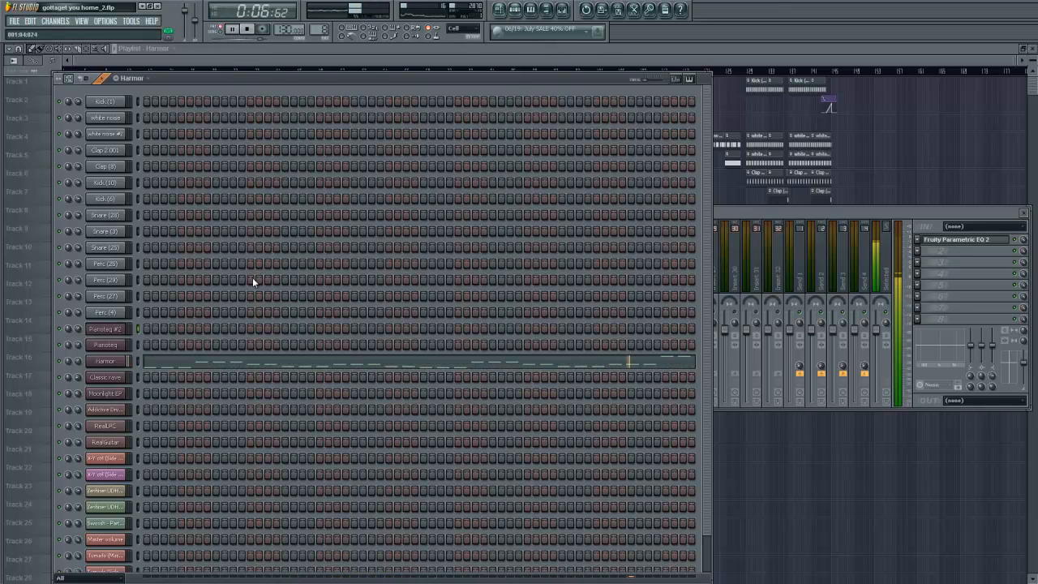
- Open the Harmor channel's plugin, look through its preset list without choosing one, and close the plugin
click(104, 362)
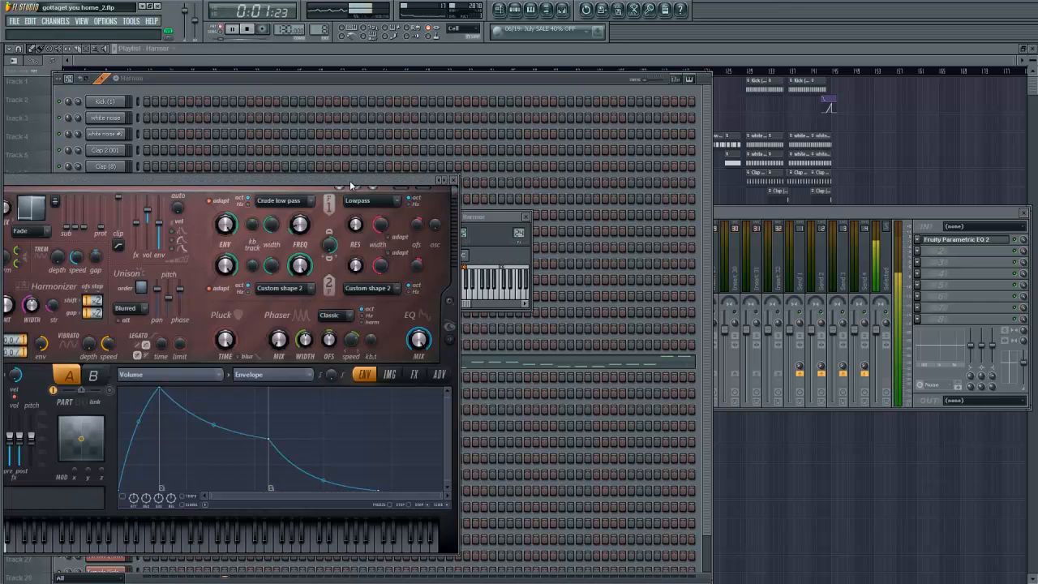
drag(348, 184, 631, 128)
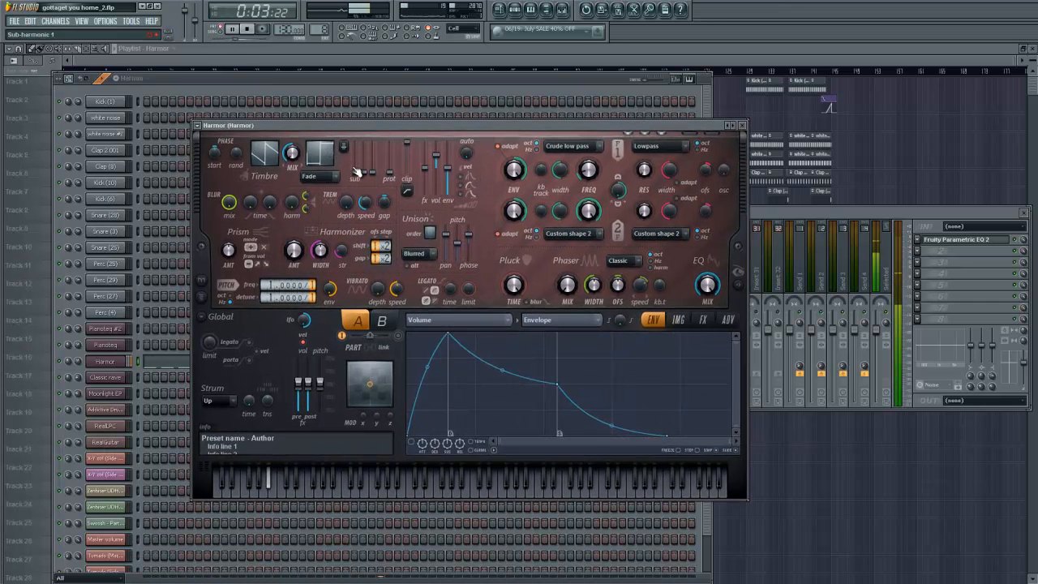
right_click(727, 127)
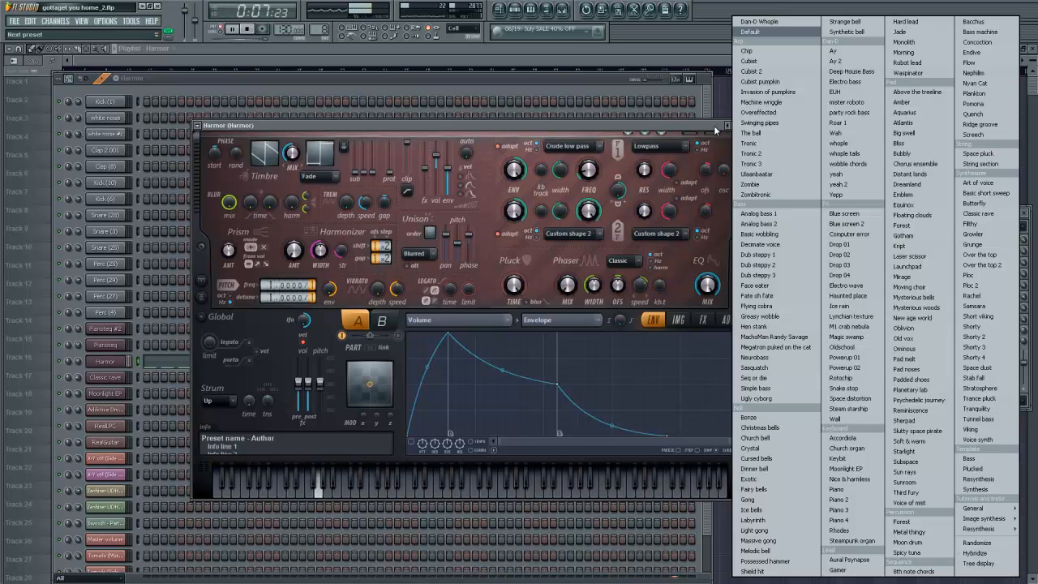
click(712, 125)
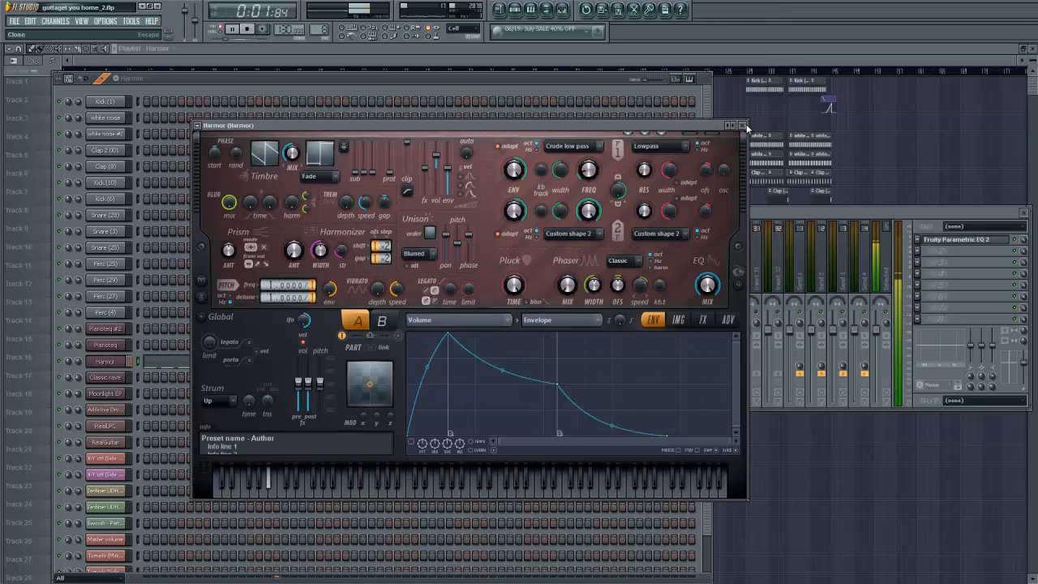
click(746, 126)
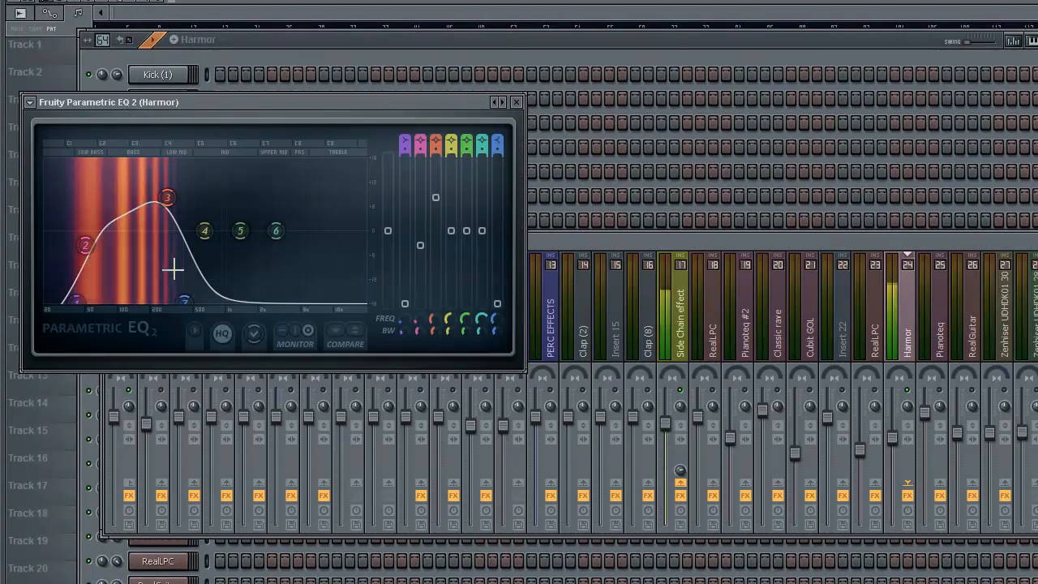
- Examine the Harmor track's Fruity Parametric EQ 2 curve during playback, then close the equalizer and hide the mixer
mouse_move(167, 205)
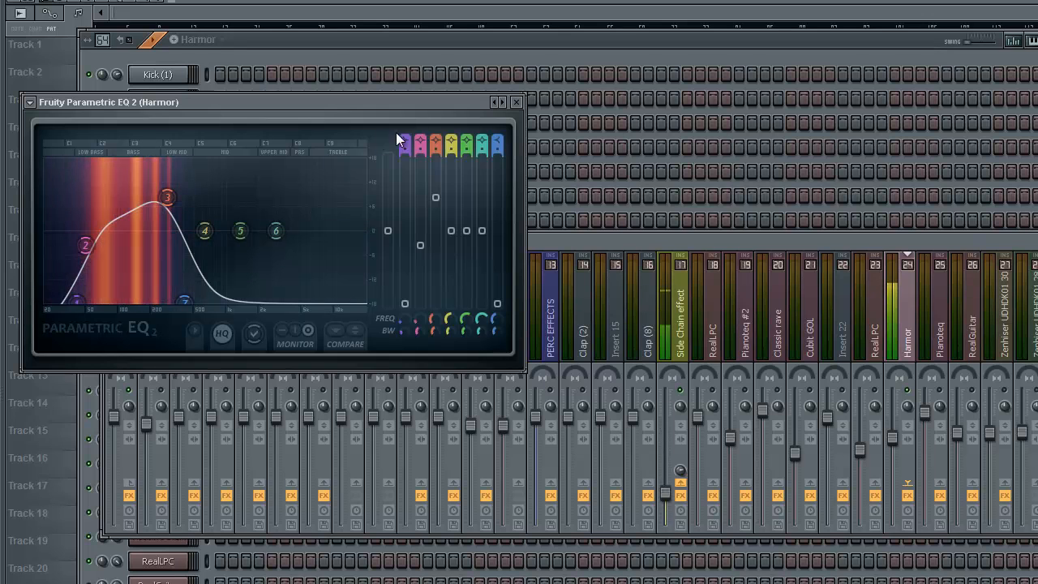
click(515, 103)
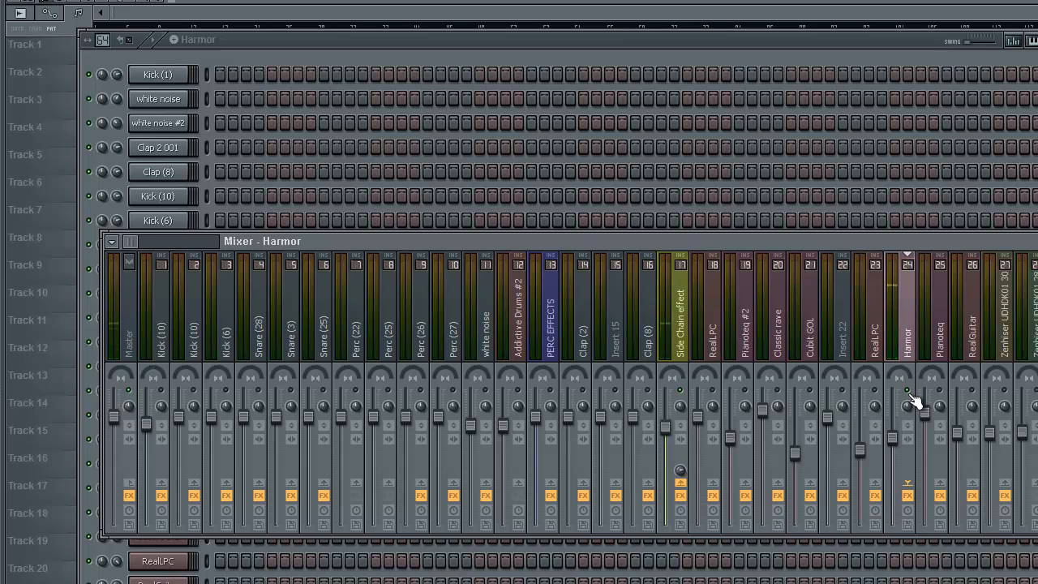
key(F9)
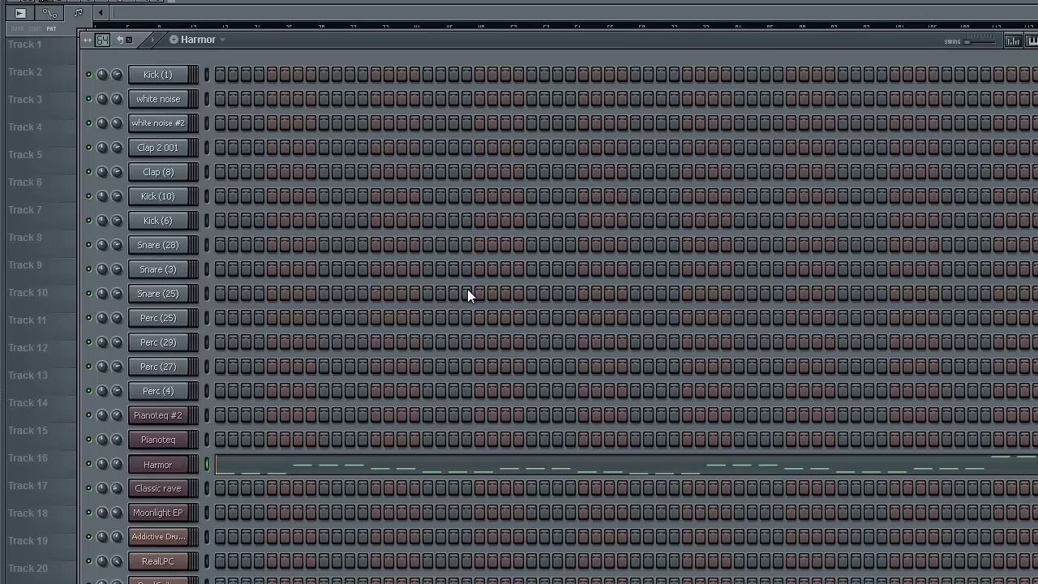
- Open the Pianoteq #2 plugin, view its Grand YC5 presets without changing the selection, and close it
click(170, 418)
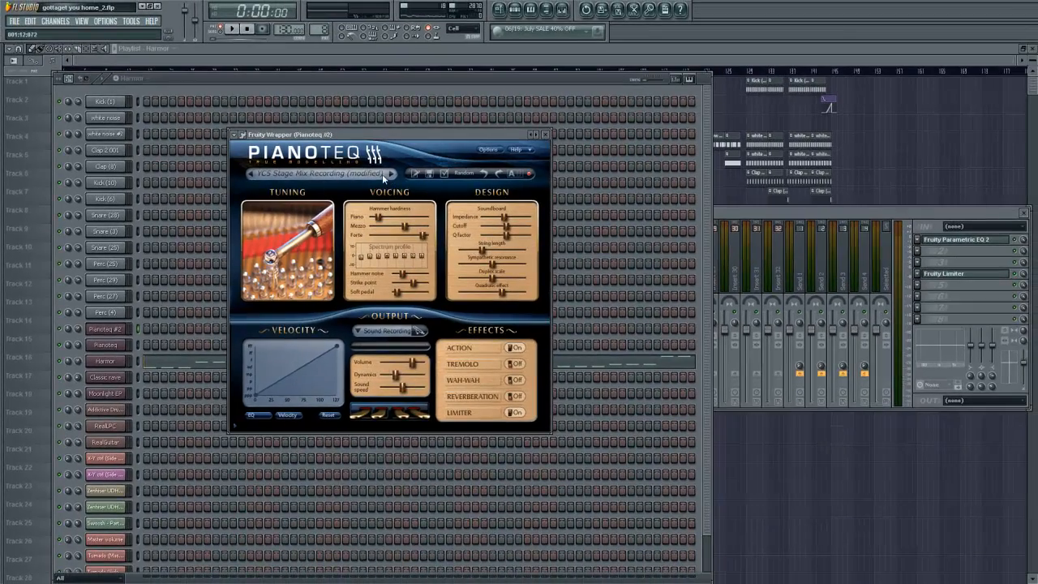
click(382, 173)
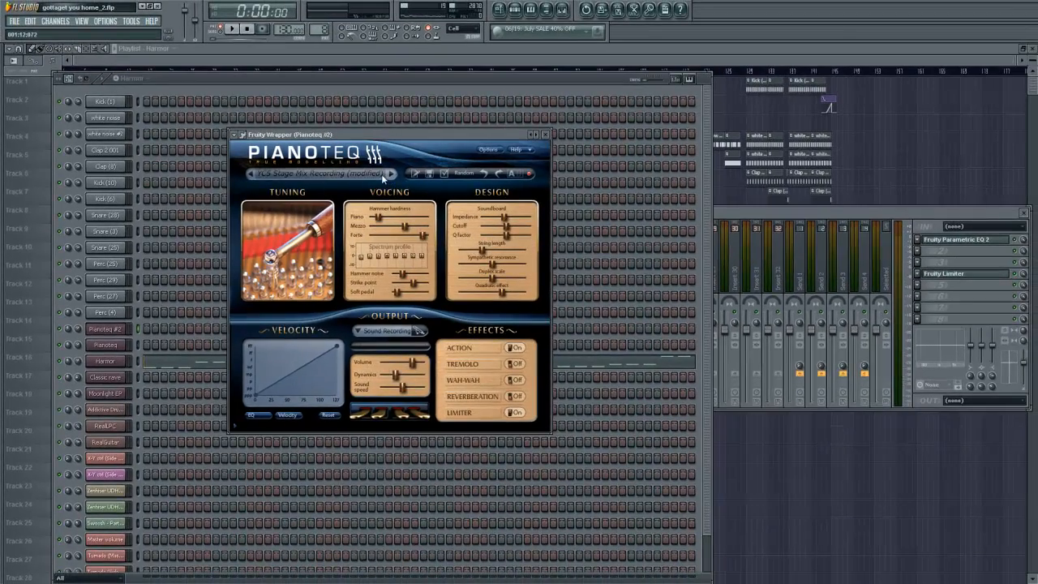
mouse_move(321, 257)
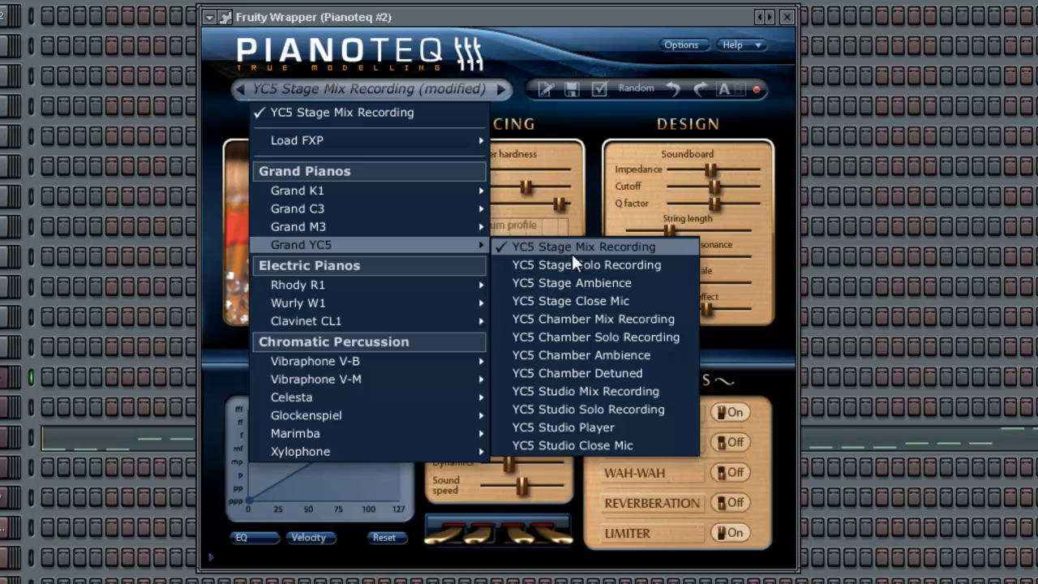
click(603, 53)
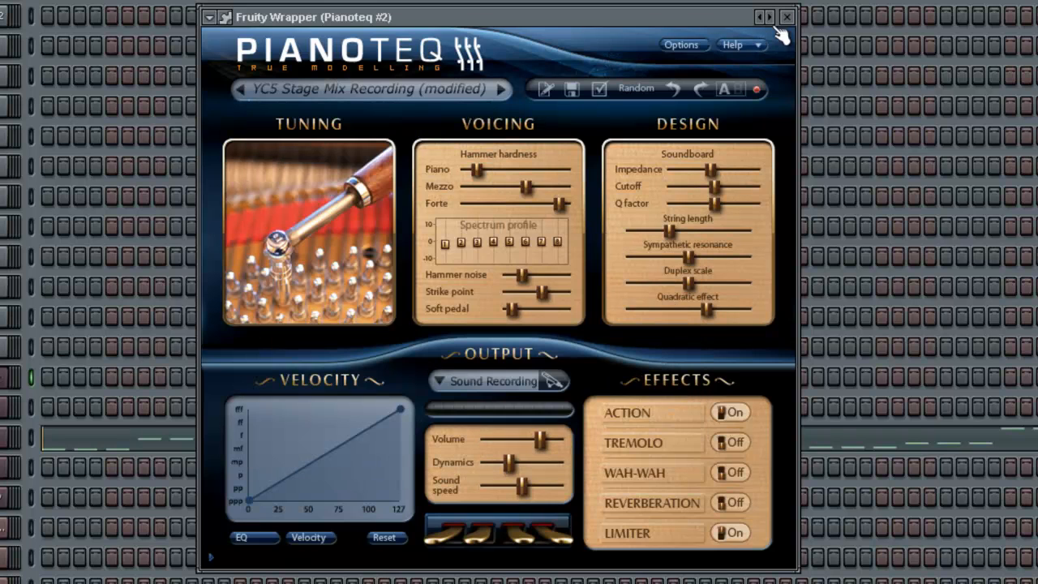
click(786, 16)
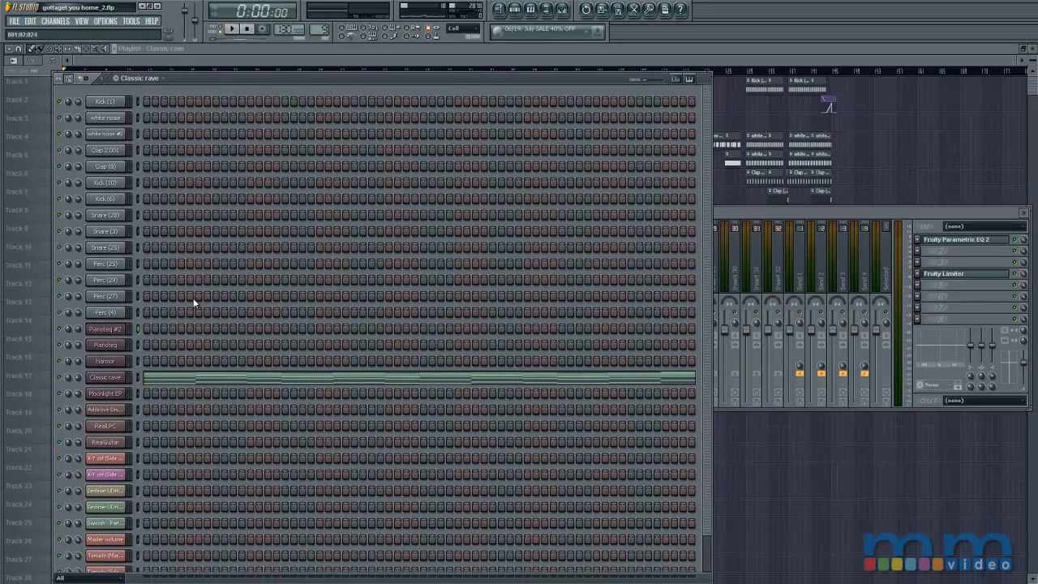
- Switch to the Classic rave pattern, open its Harmor plugin, show the Classic rave preset in the preset list, and close the plugin
key(space)
key(space)
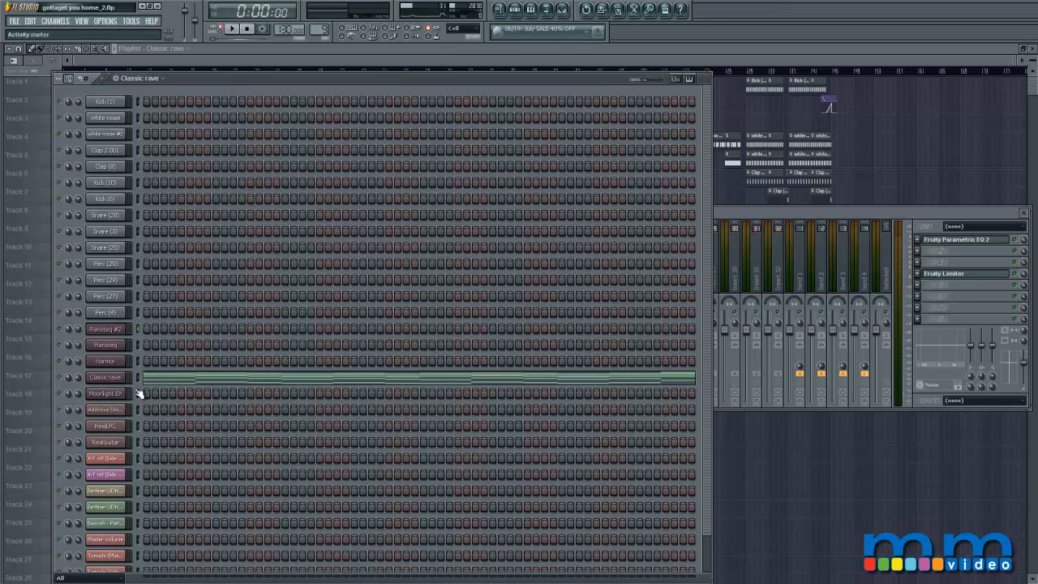
click(110, 380)
drag(278, 257, 338, 132)
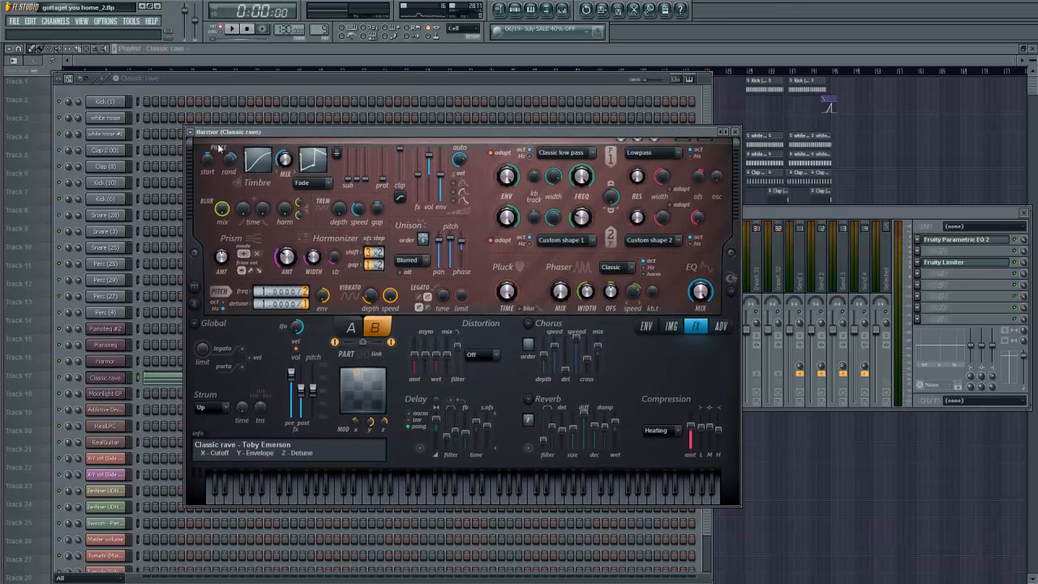
click(729, 131)
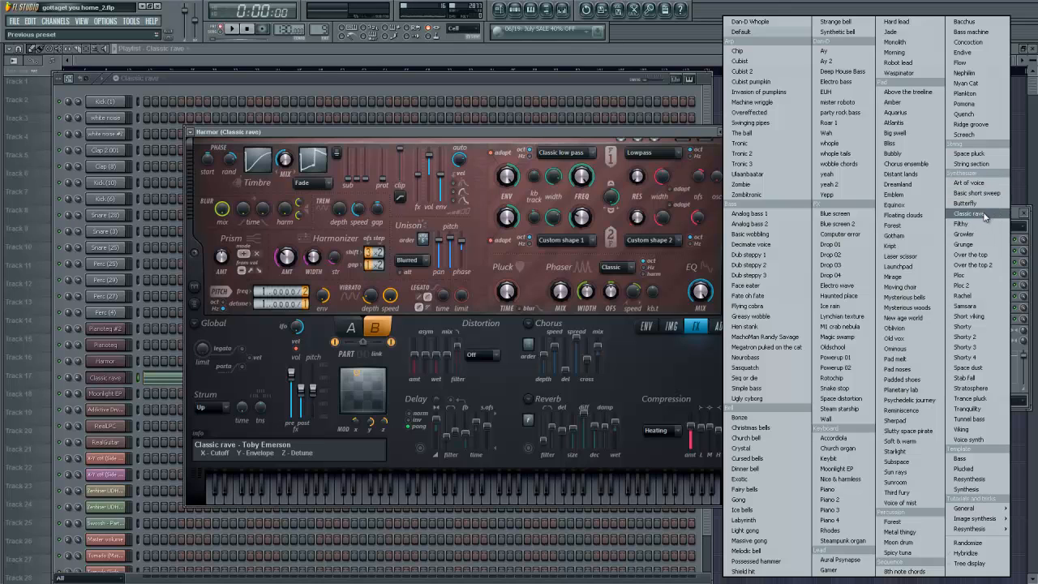
click(642, 128)
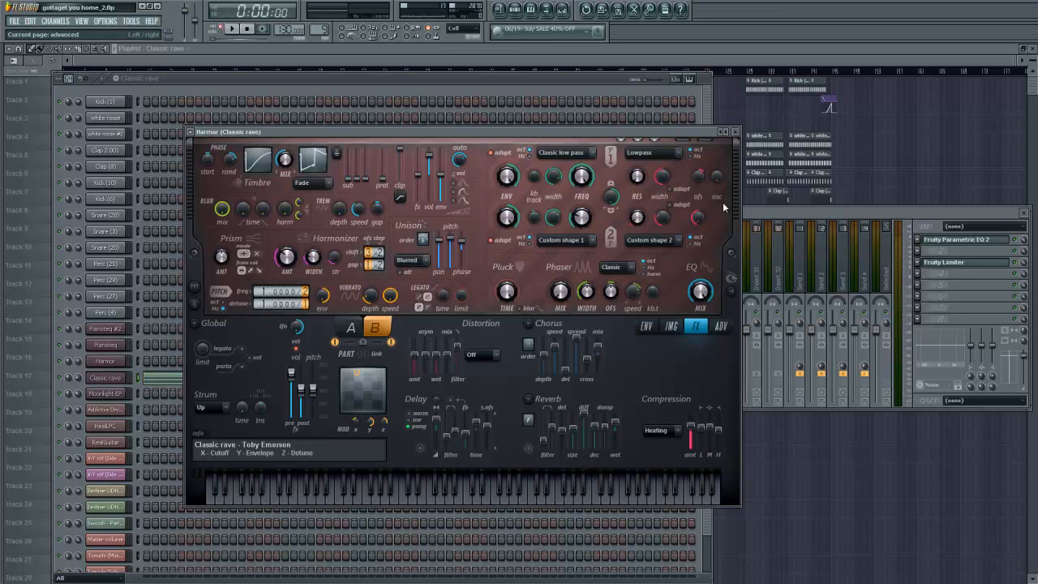
click(736, 132)
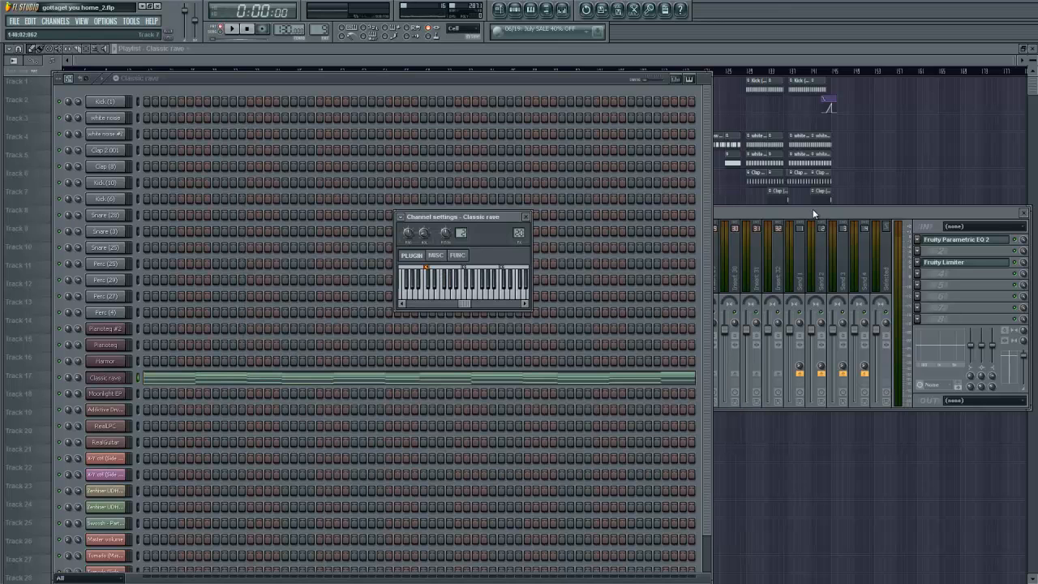
- Show the Classic rave pattern's chord notes in the piano roll, then return to the step sequencer
click(810, 209)
click(958, 147)
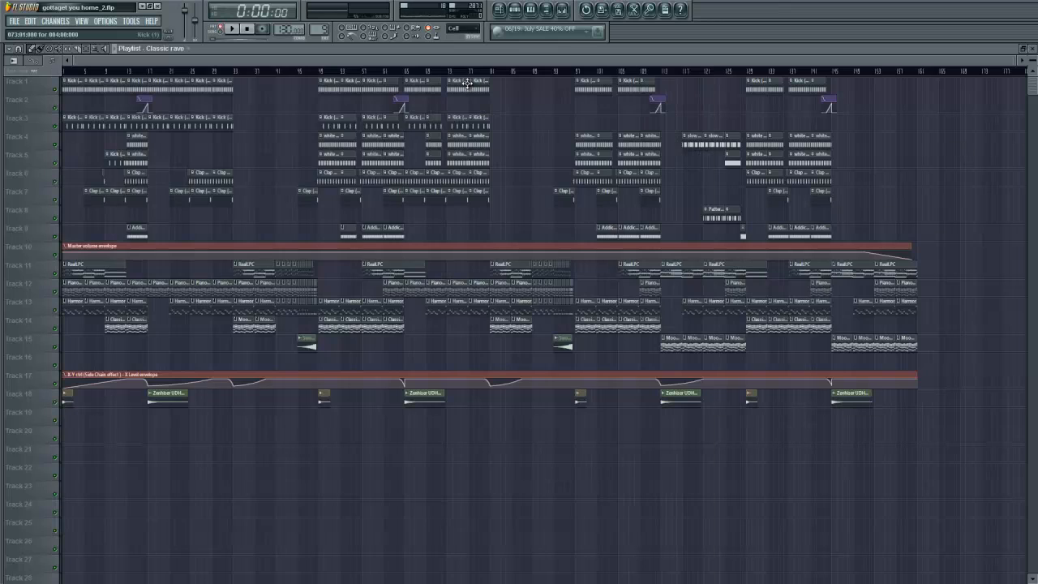
key(F7)
key(space)
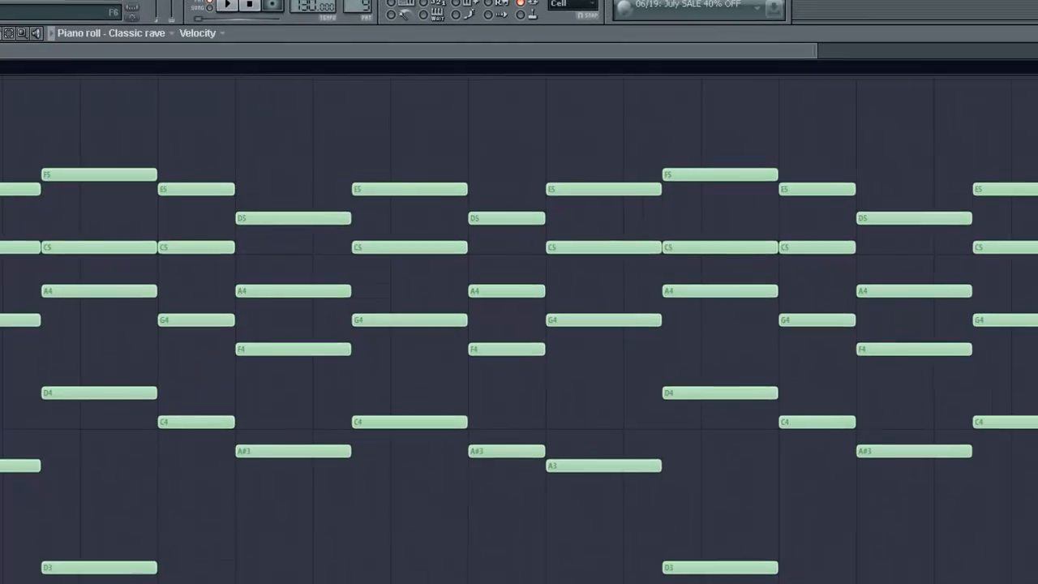
key(F6)
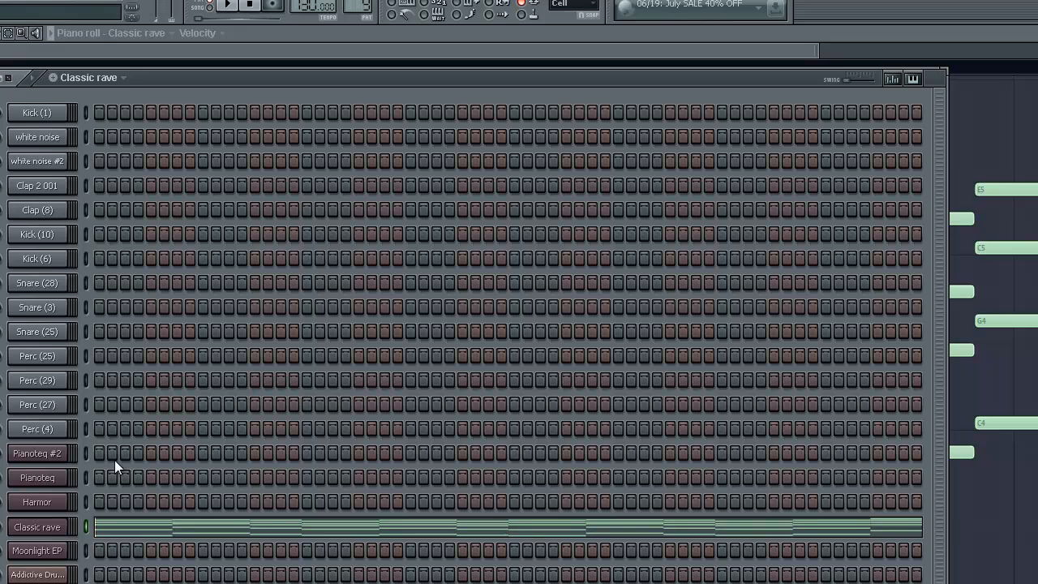
- Open the Classic rave channel settings and display the echo delay, arpeggiator and tracking functions
click(57, 534)
click(983, 163)
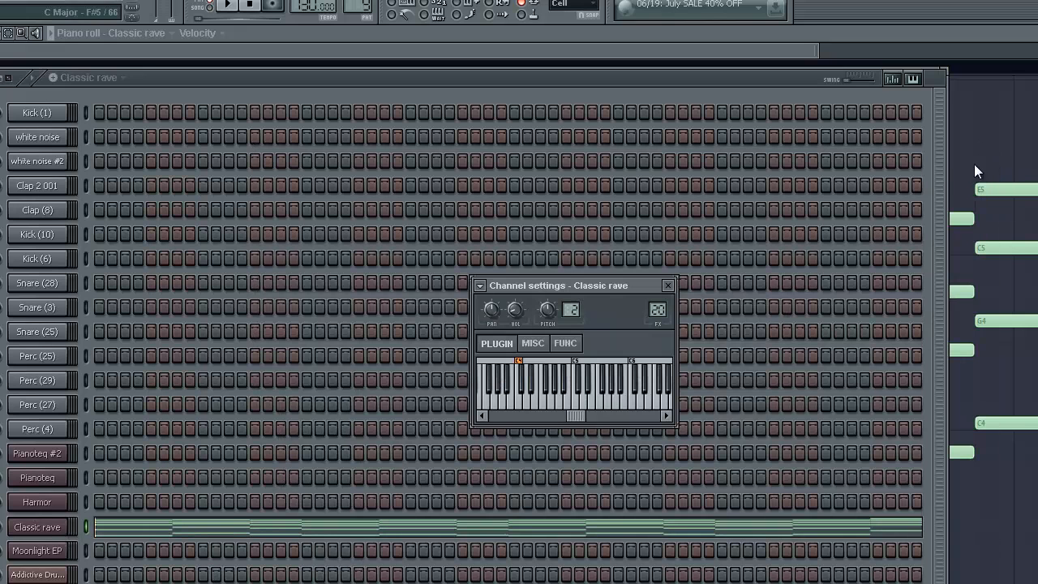
click(568, 345)
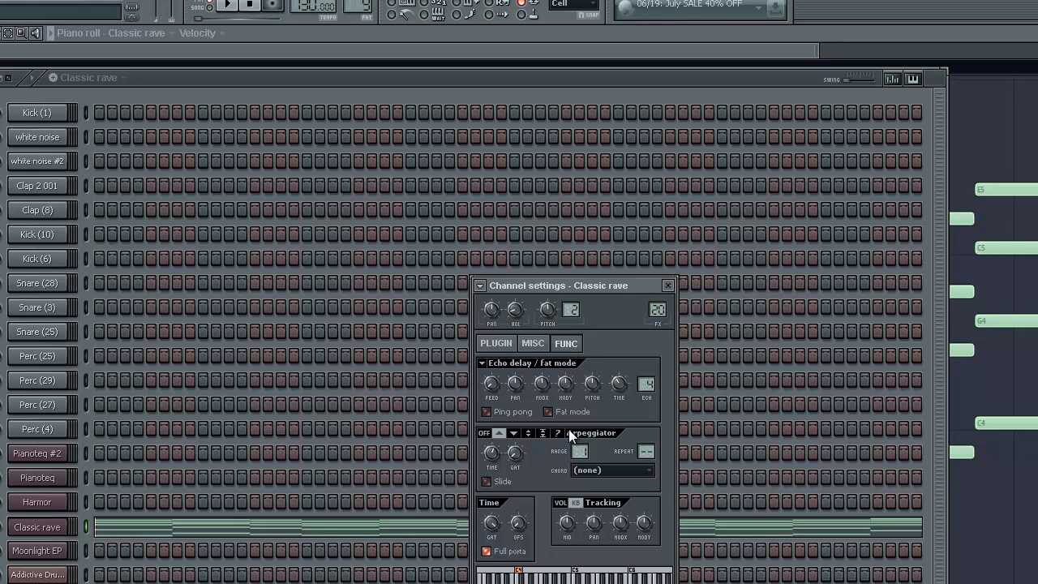
- Set the Classic rave arpeggiator to the up direction with chord (none), play the pattern, and close the channel settings
key(space)
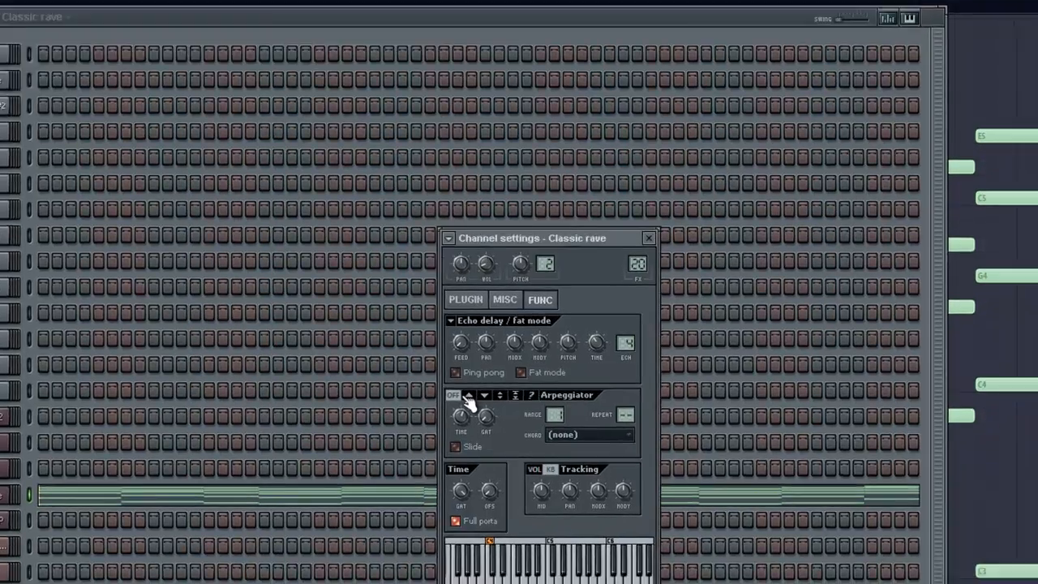
click(469, 396)
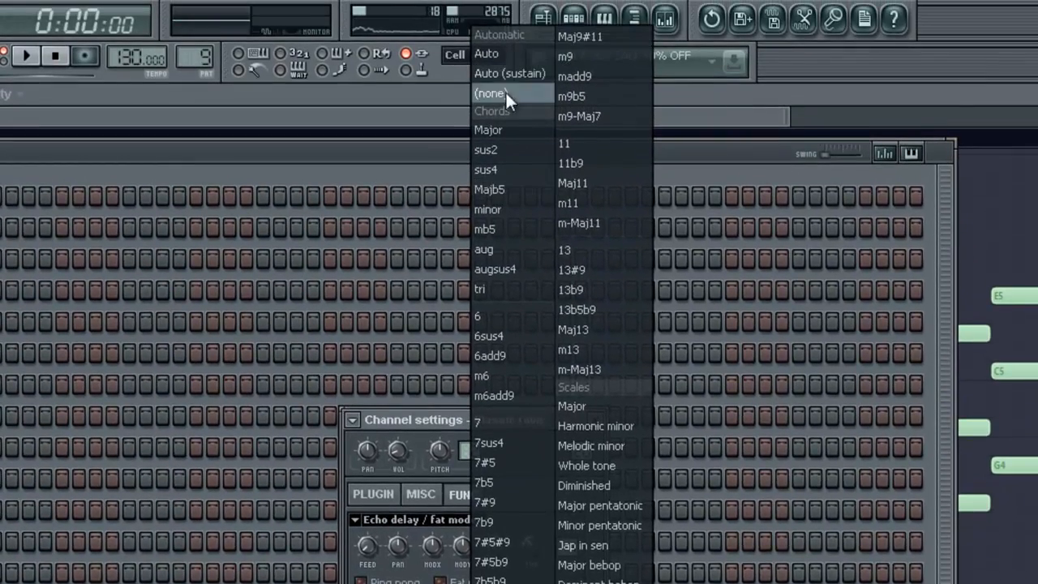
click(507, 94)
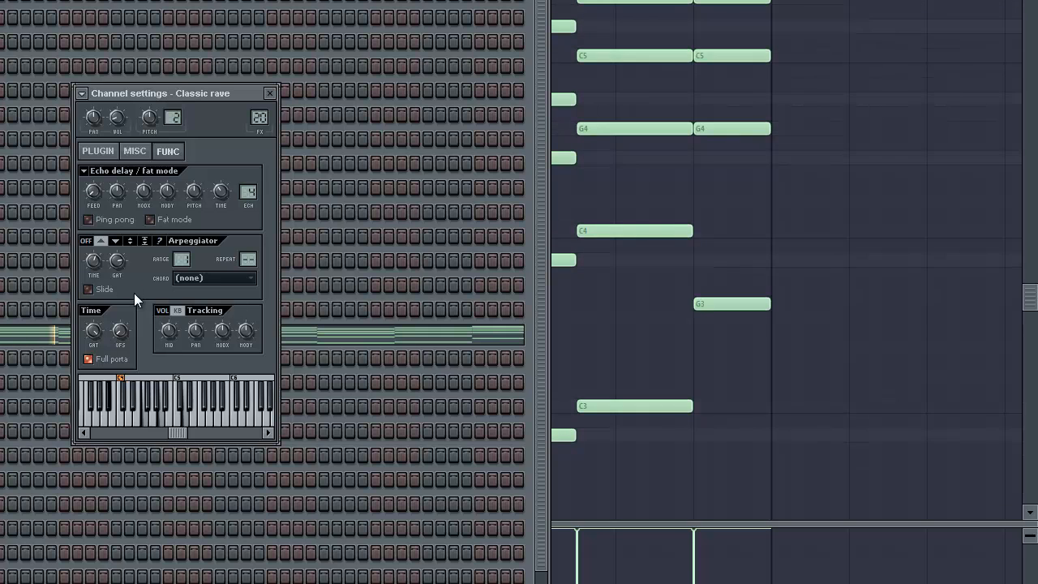
click(271, 94)
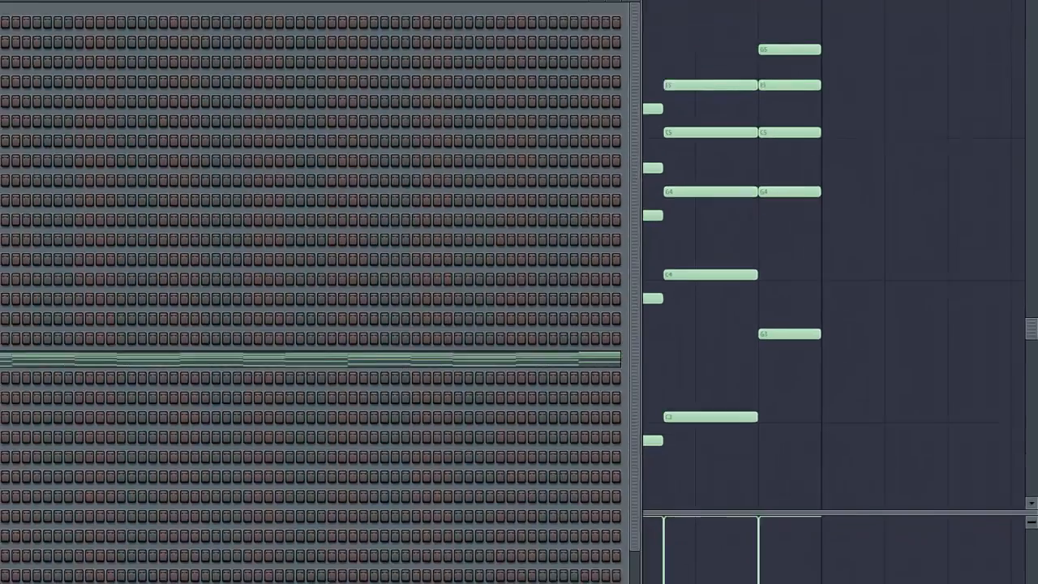
- Switch to the Moonlight EP pattern, play it, and open its channel's Harmor plugin
scroll(317, 26, up, 1)
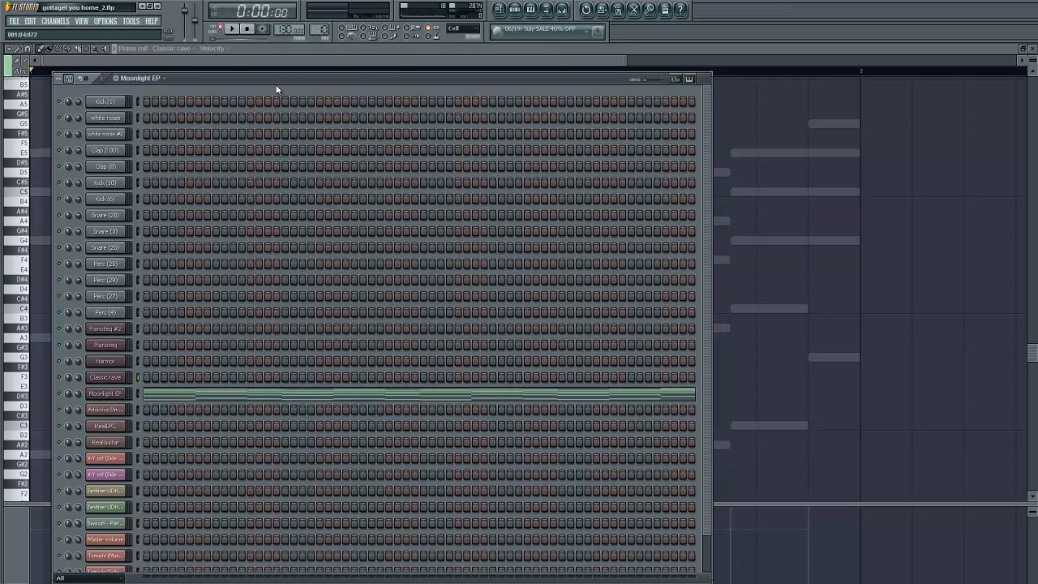
key(space)
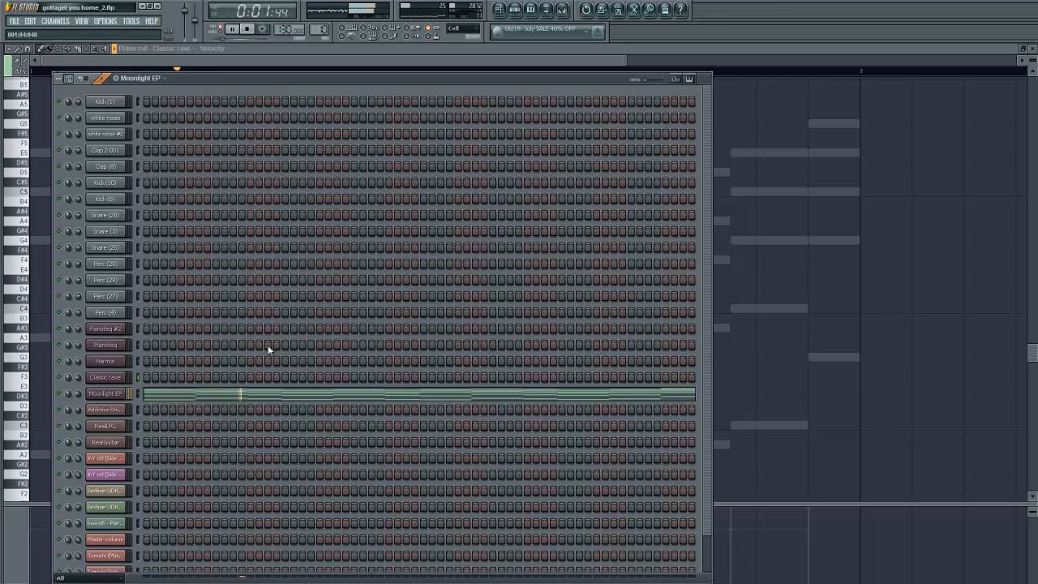
click(114, 395)
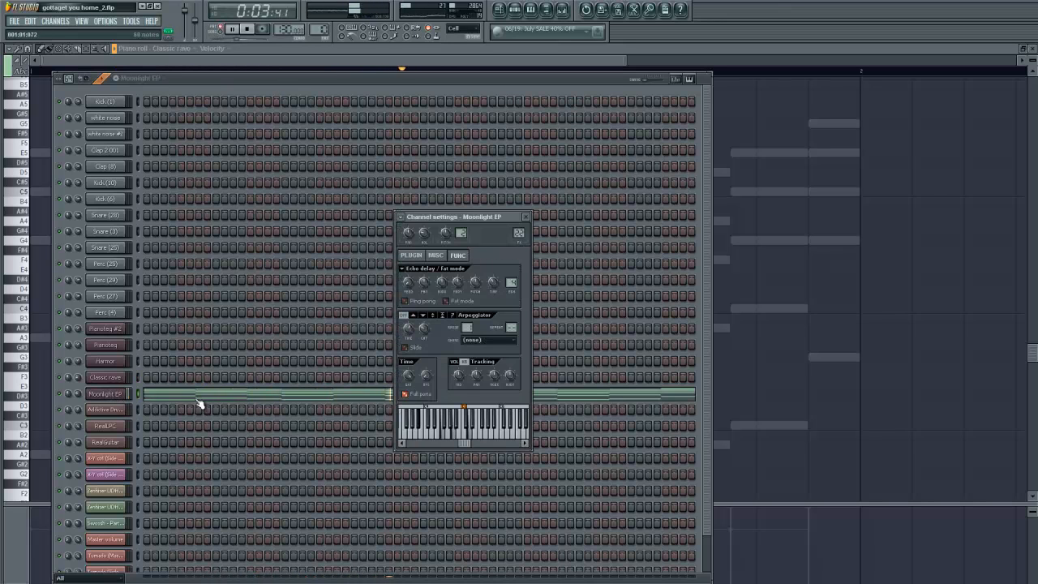
click(401, 254)
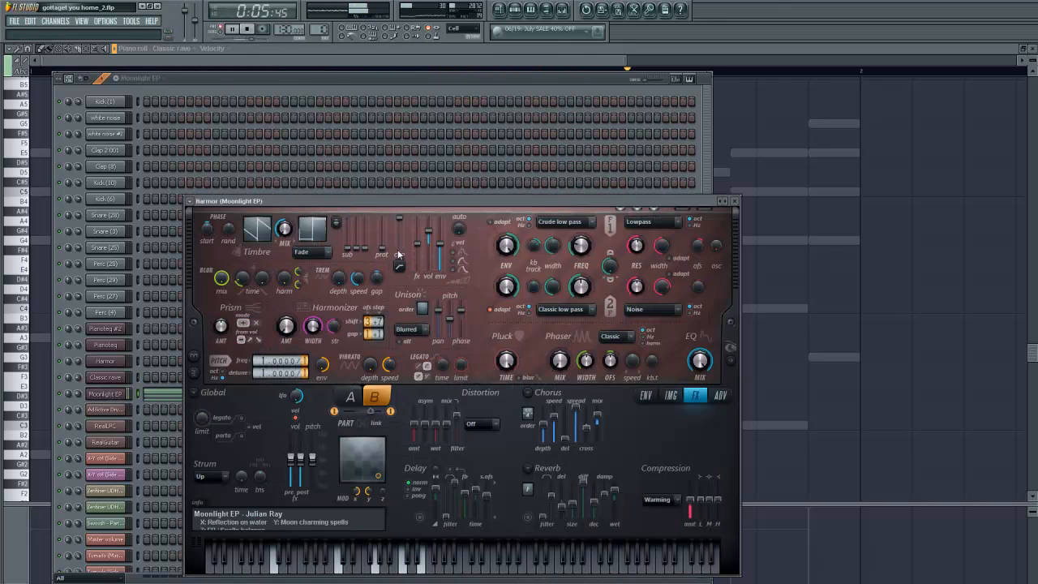
- View Harmor's preset list for Moonlight EP, bring up the mixer at Insert 22, and stop playback
right_click(723, 203)
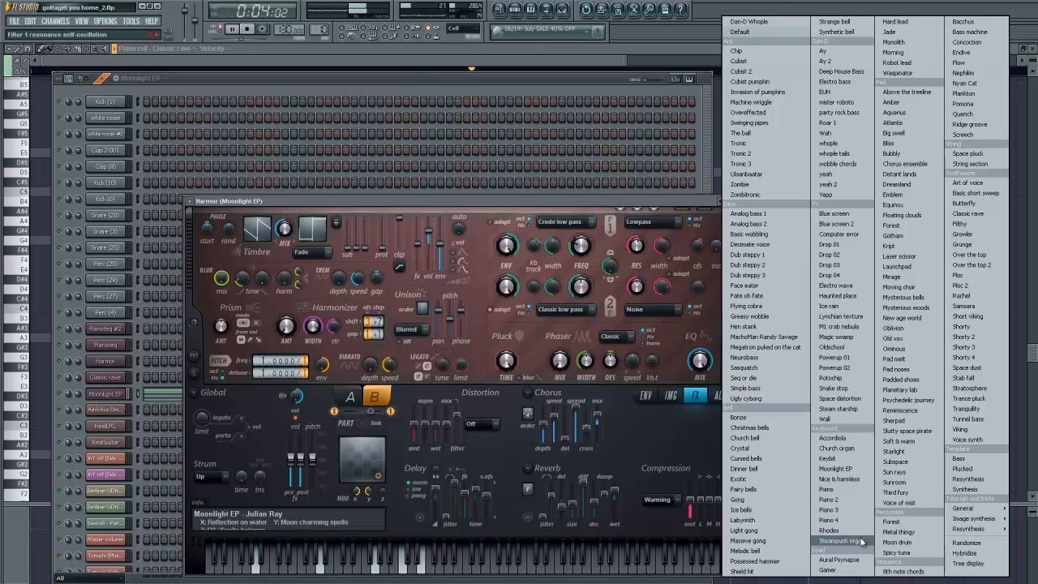
click(650, 204)
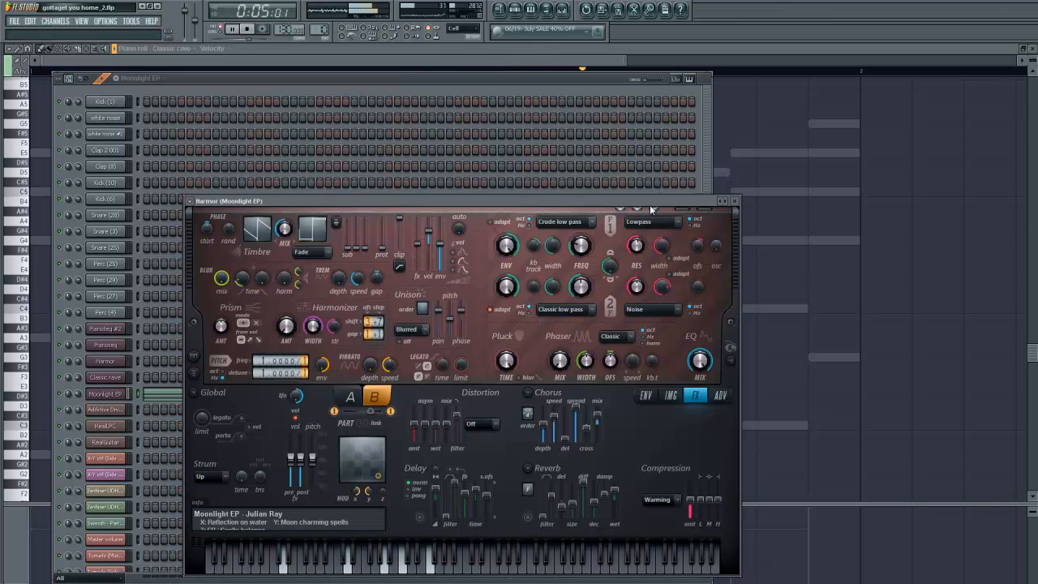
click(563, 12)
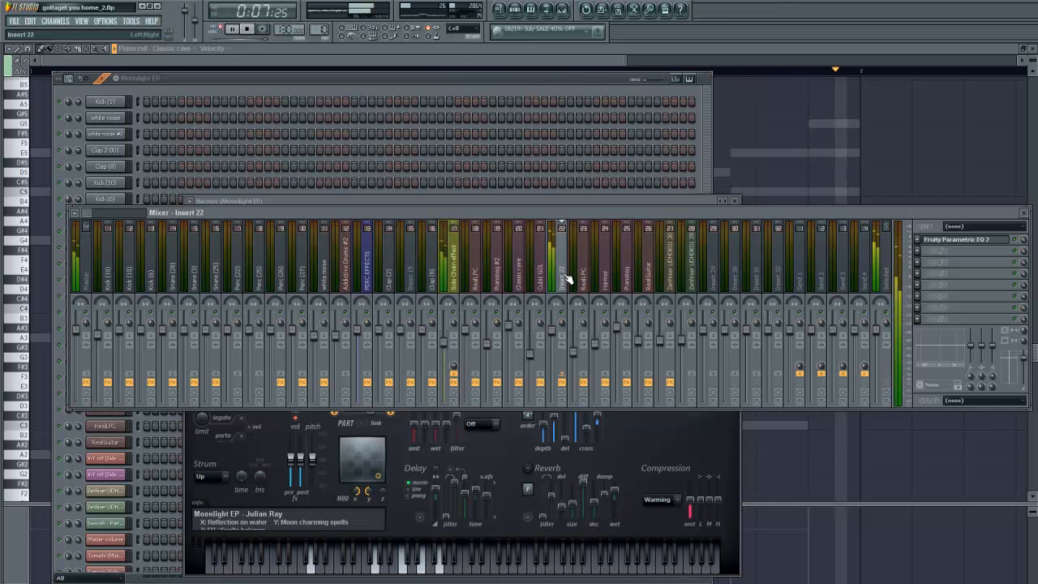
drag(576, 214, 569, 296)
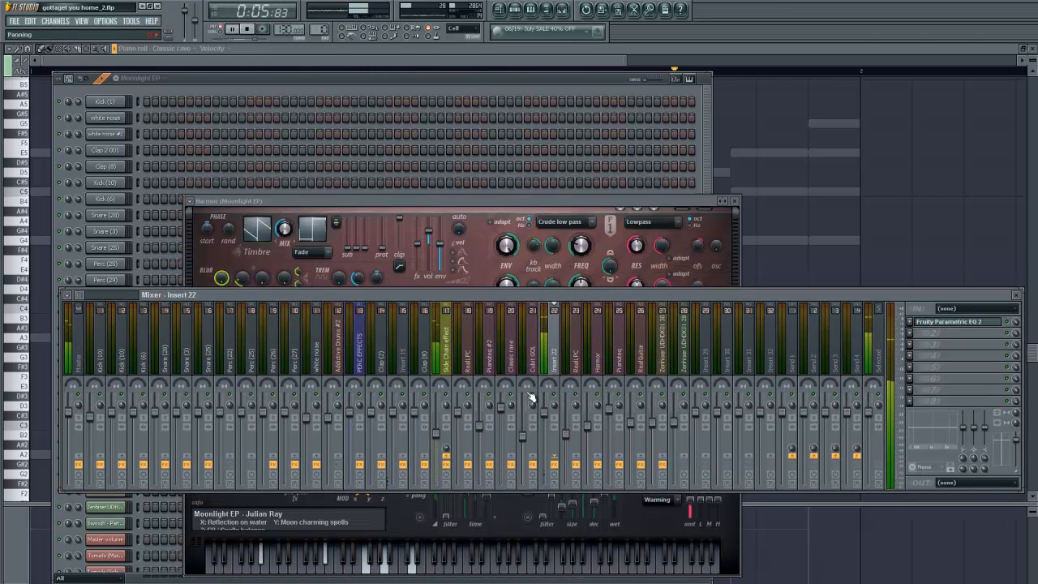
key(space)
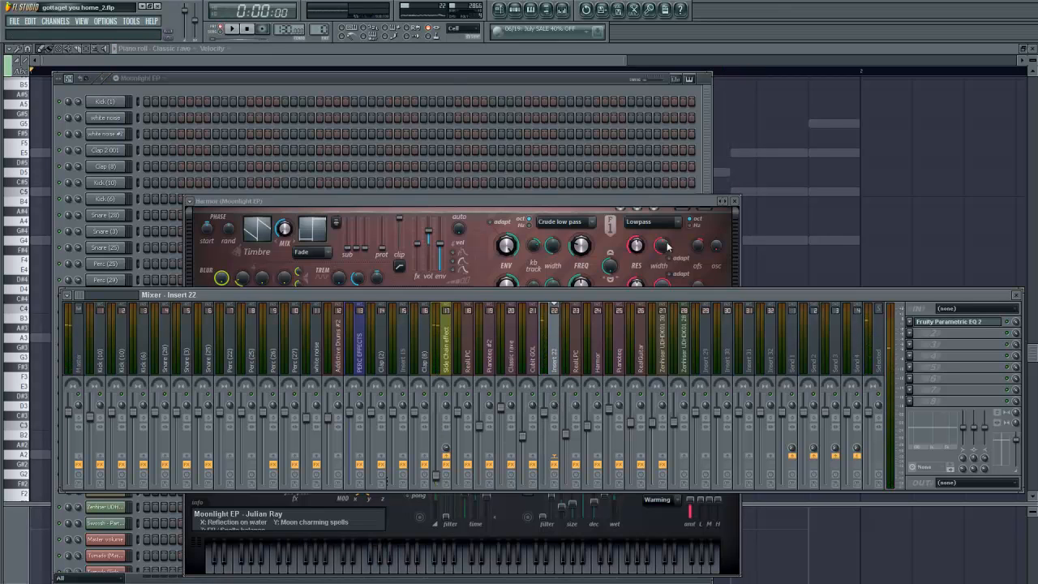
- Open Insert 22's Fruity Parametric EQ 2, play the pattern through it, and return to the step sequencer
click(955, 322)
key(space)
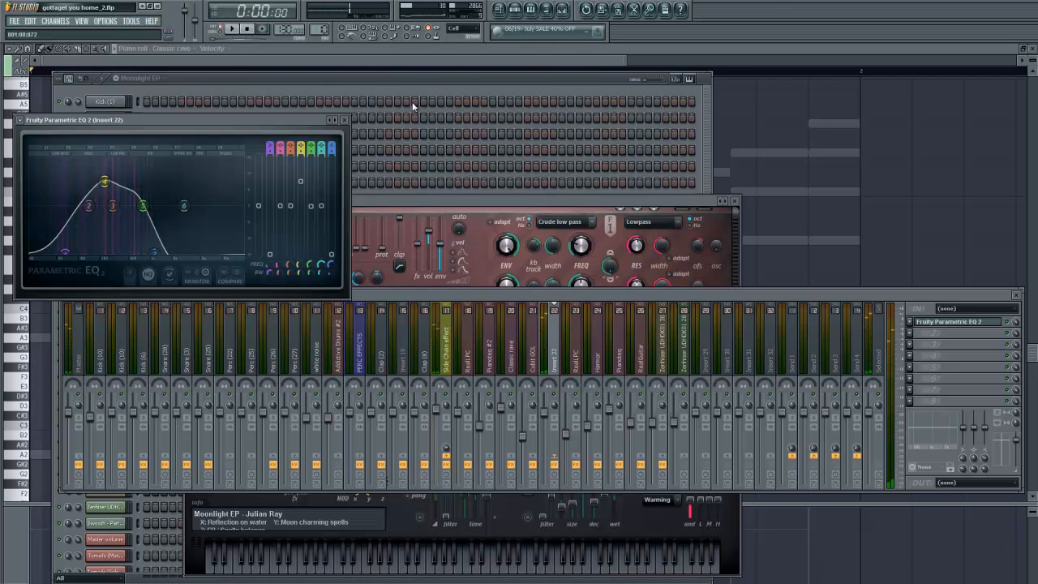
key(space)
click(428, 81)
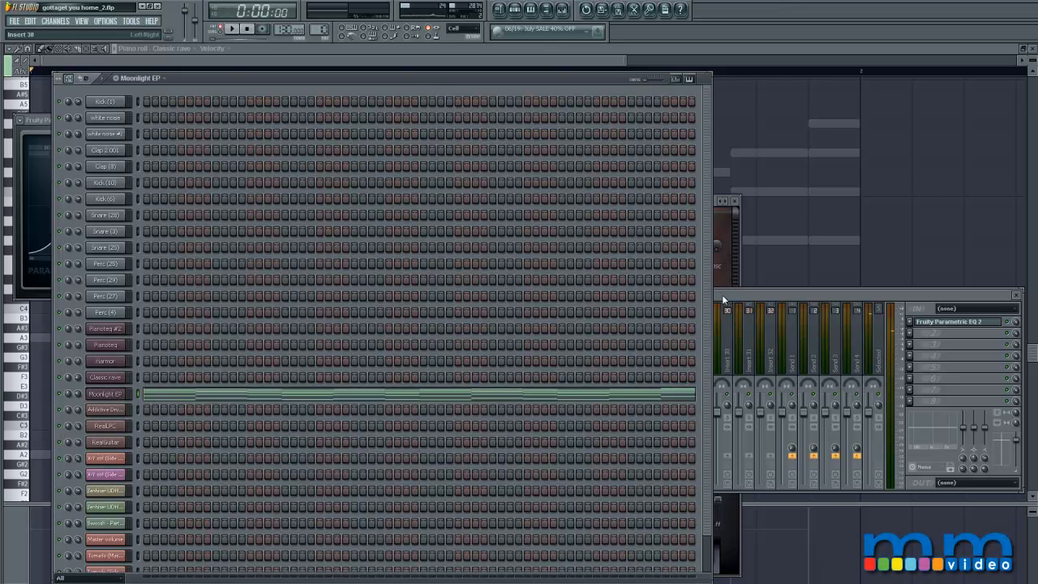
- Switch to the Addictive Drums #2 pattern, play it, and view its channel's Addictive Drums plugin
drag(322, 29, 313, 61)
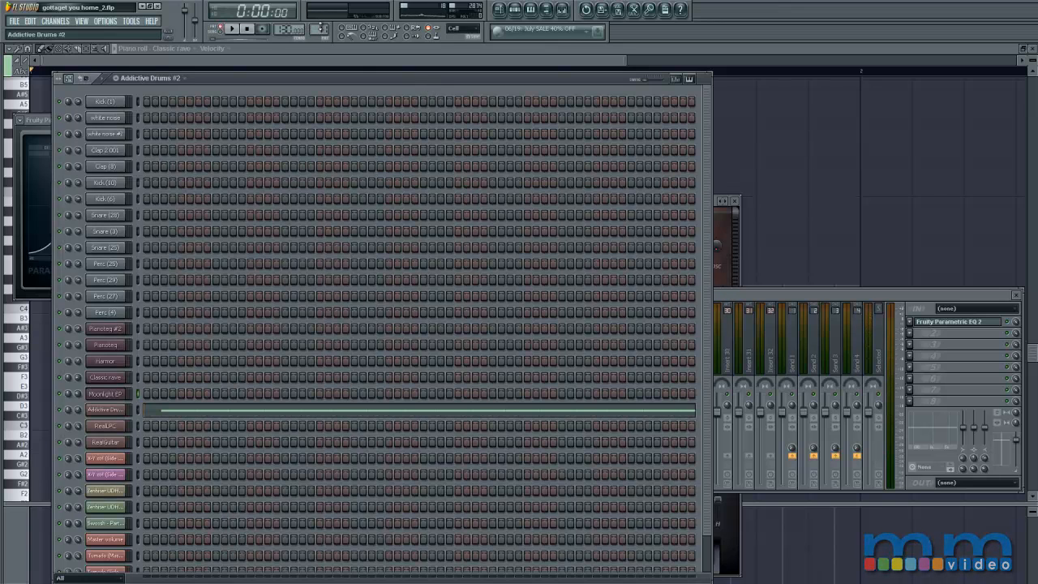
key(space)
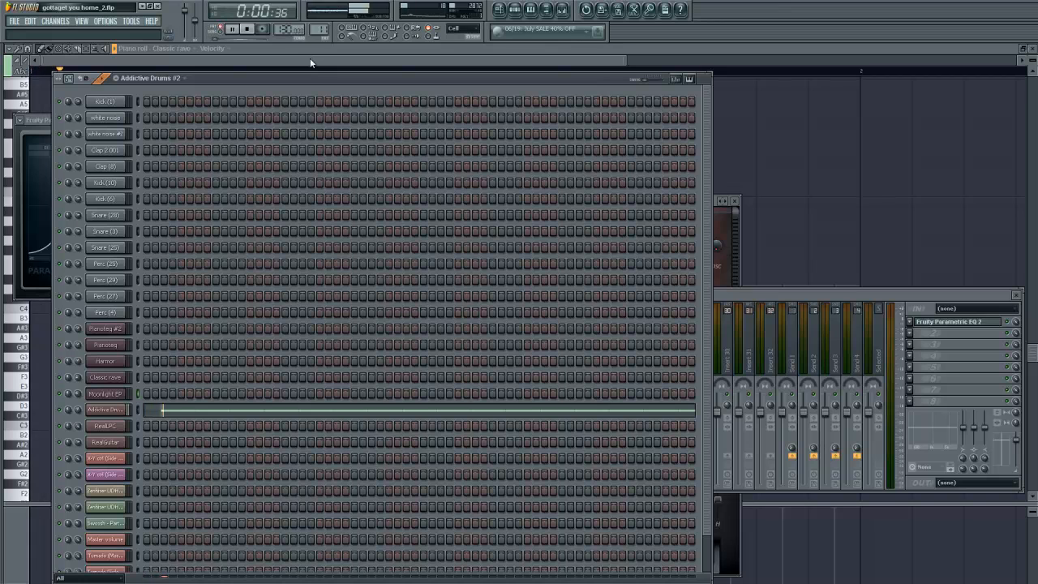
key(space)
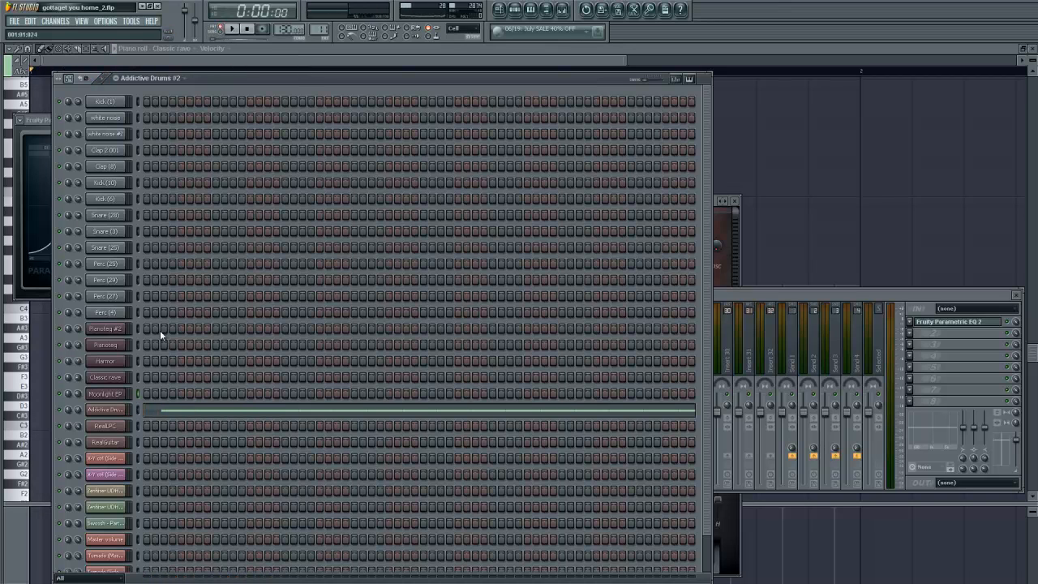
click(106, 411)
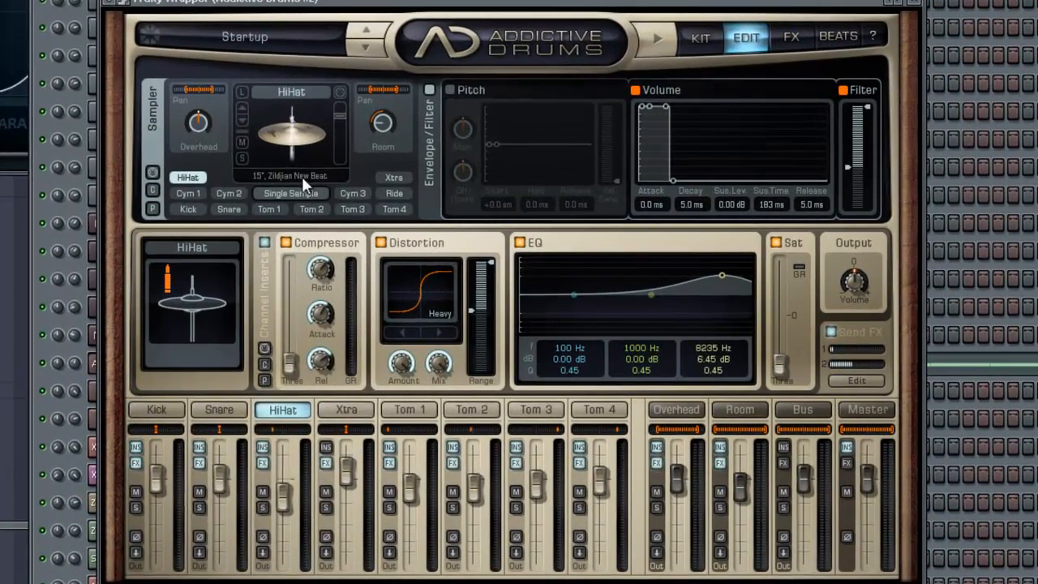
click(917, 3)
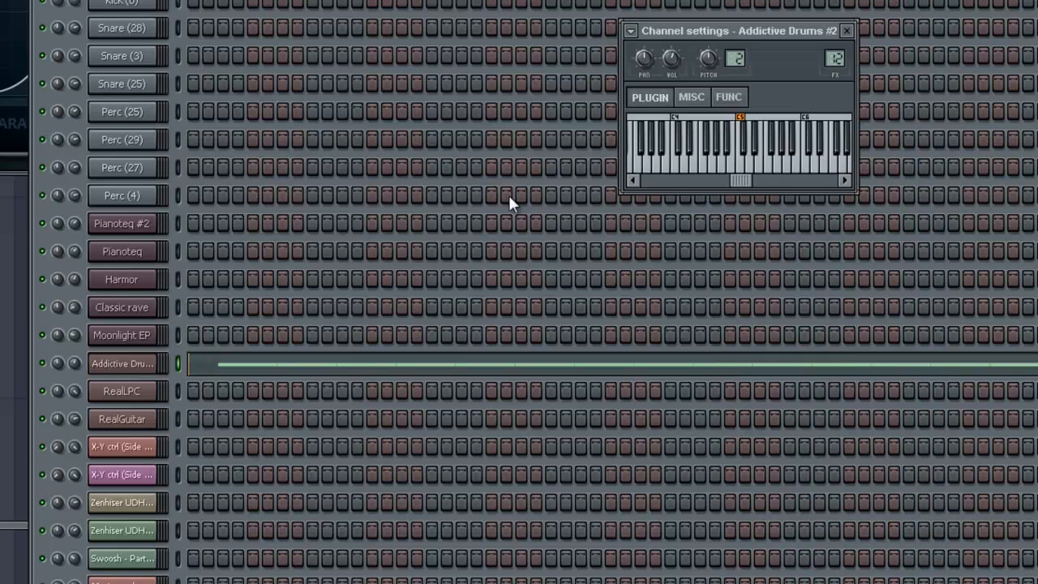
- Show the Addictive Drums #2 pattern's D4 notes in the piano roll, play them, and close the piano roll
click(317, 370)
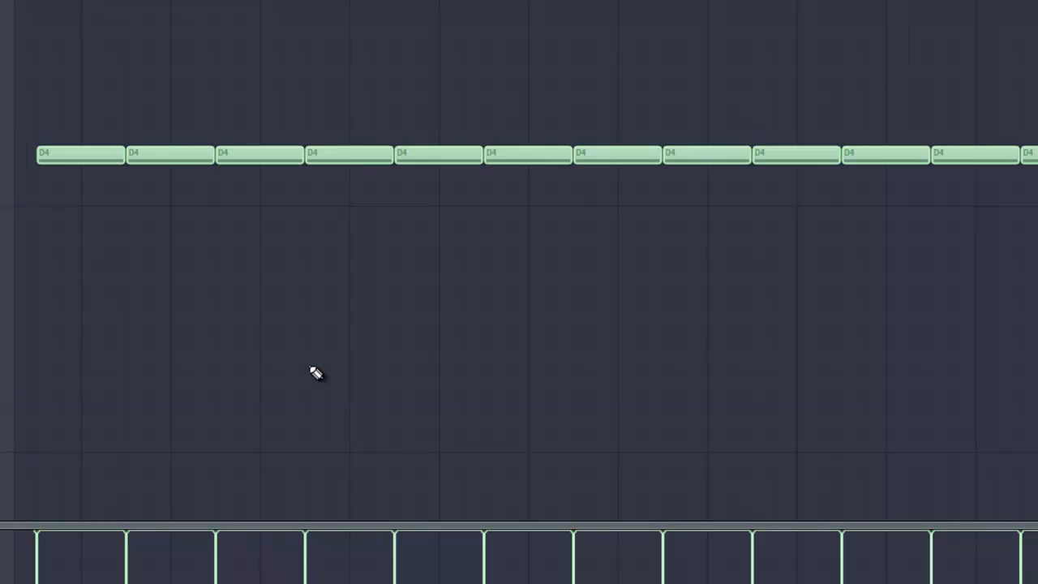
key(space)
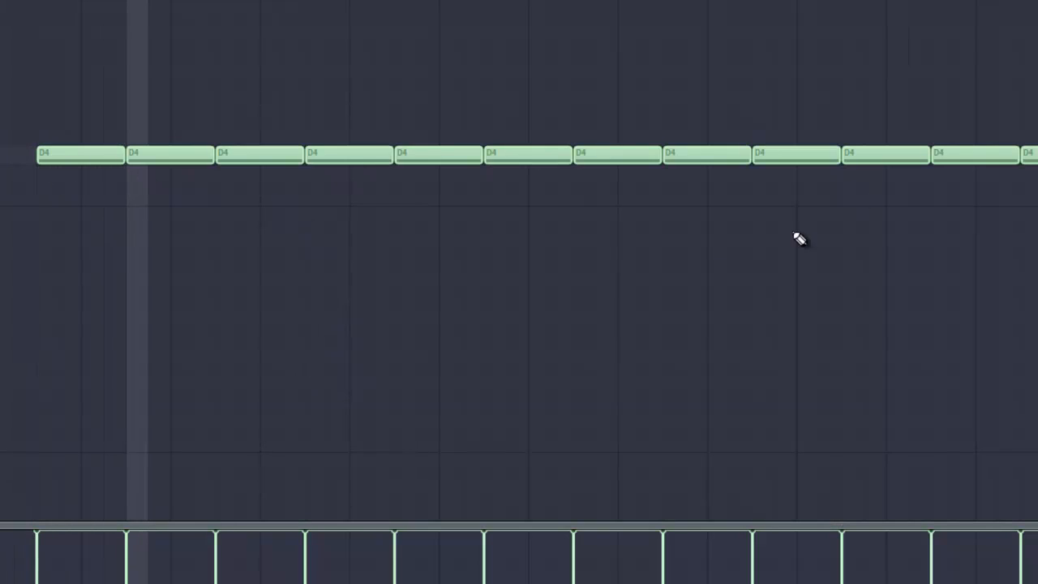
key(space)
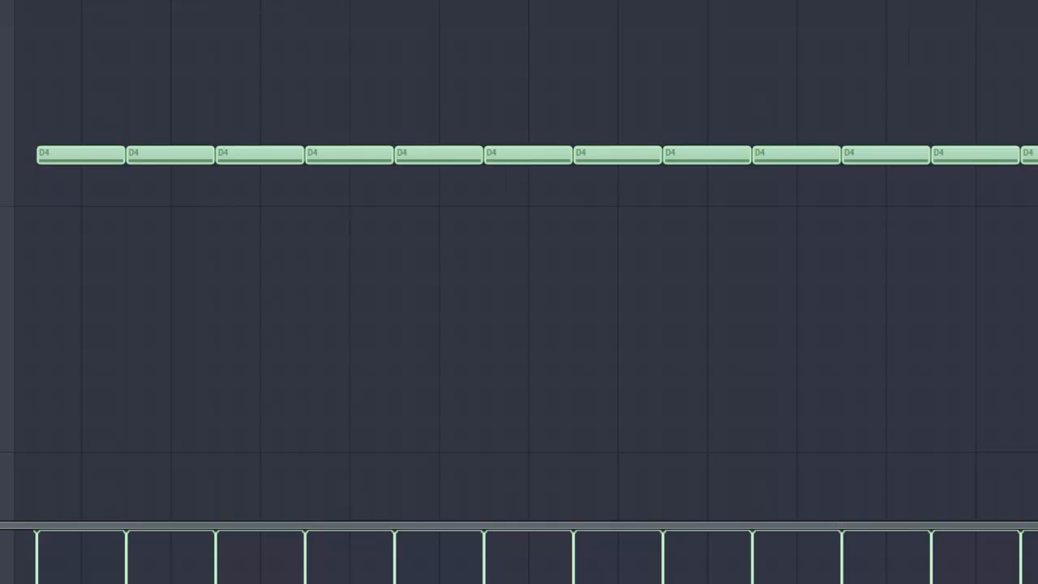
key(F7)
- Switch to the RealLPC pattern and check the playlist and mixer before returning to the step sequencer
key(KP_Add)
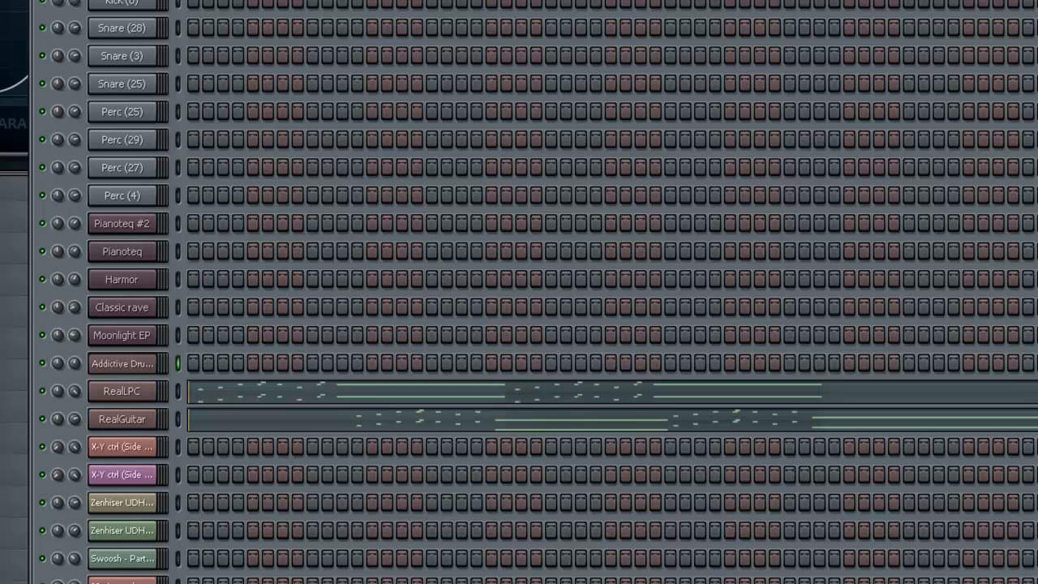
key(F5)
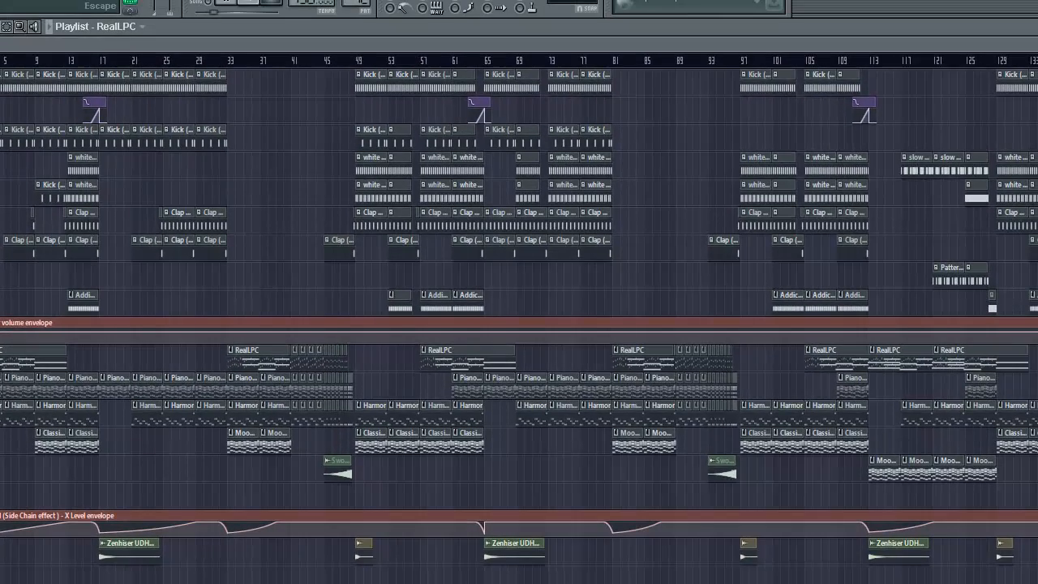
key(F6)
key(F6)
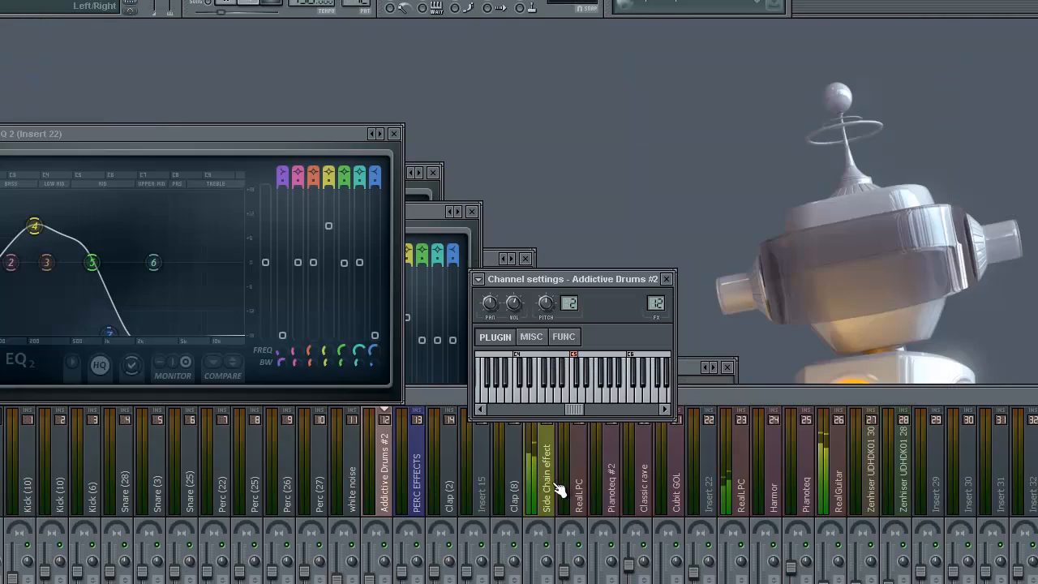
key(F6)
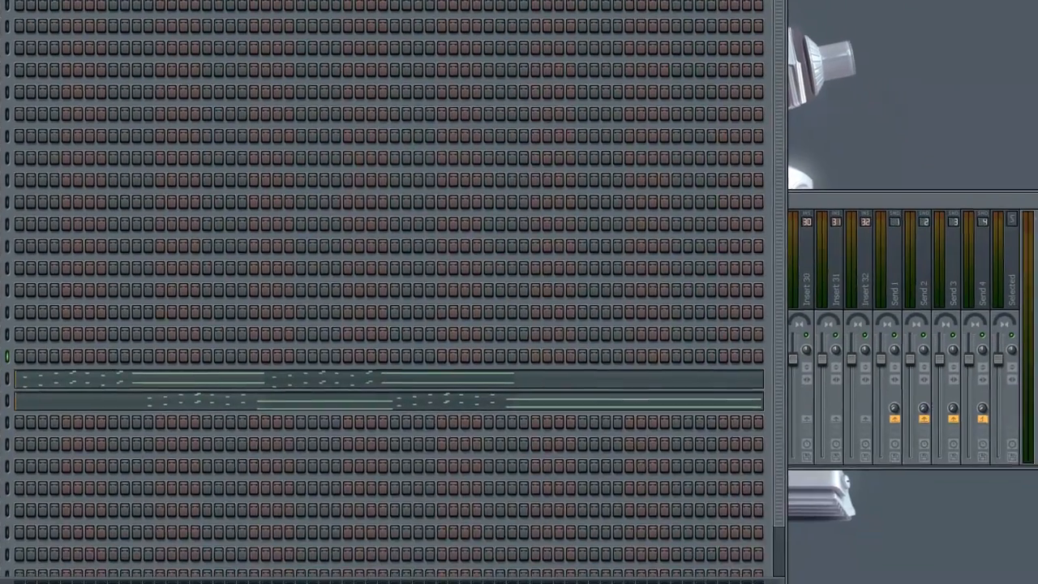
- Play the RealLPC pattern while viewing the RealLPC and RealGuitar plugins, and stop playback
click(18, 533)
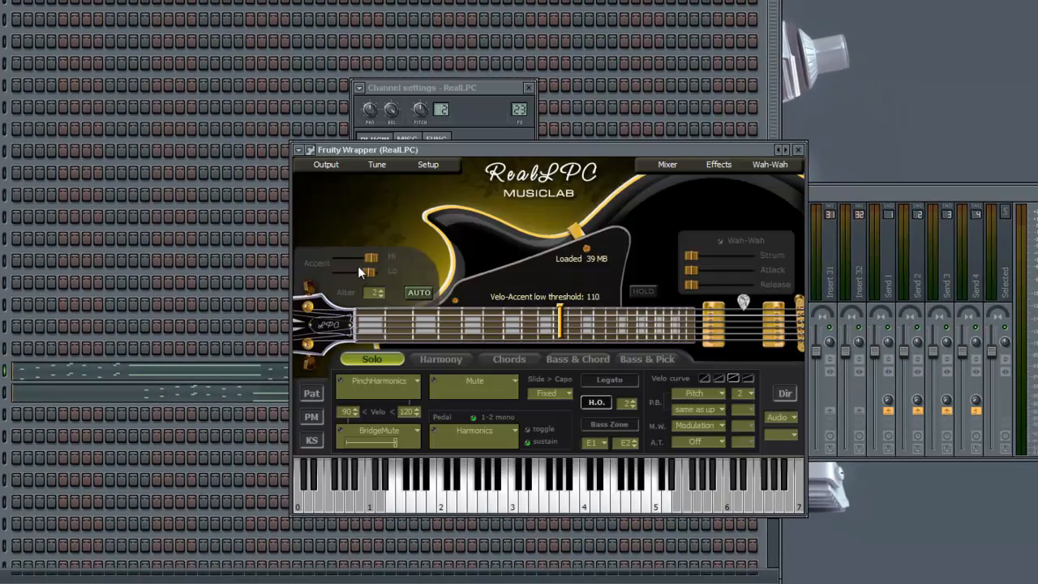
key(space)
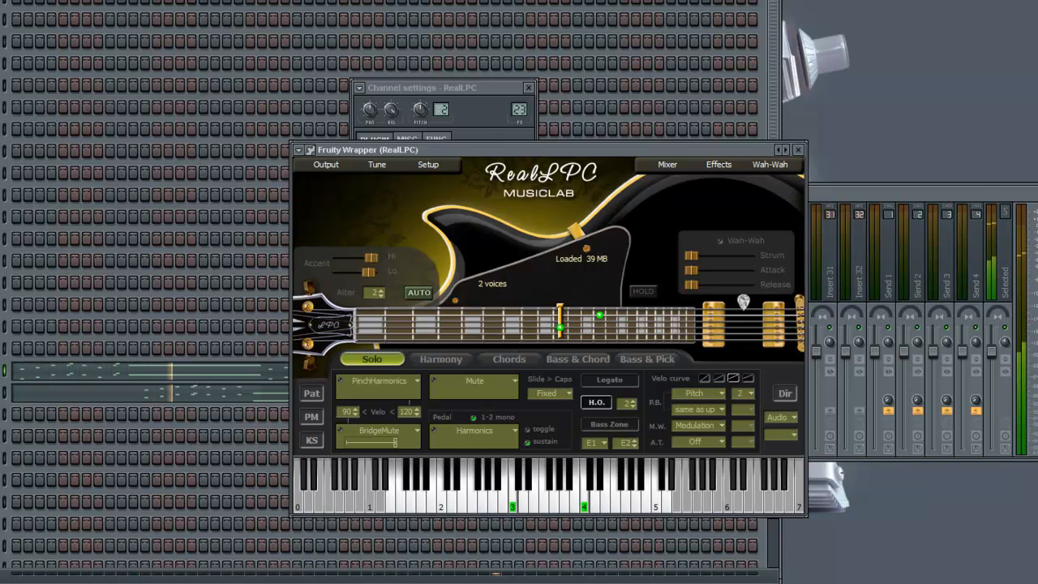
click(22, 472)
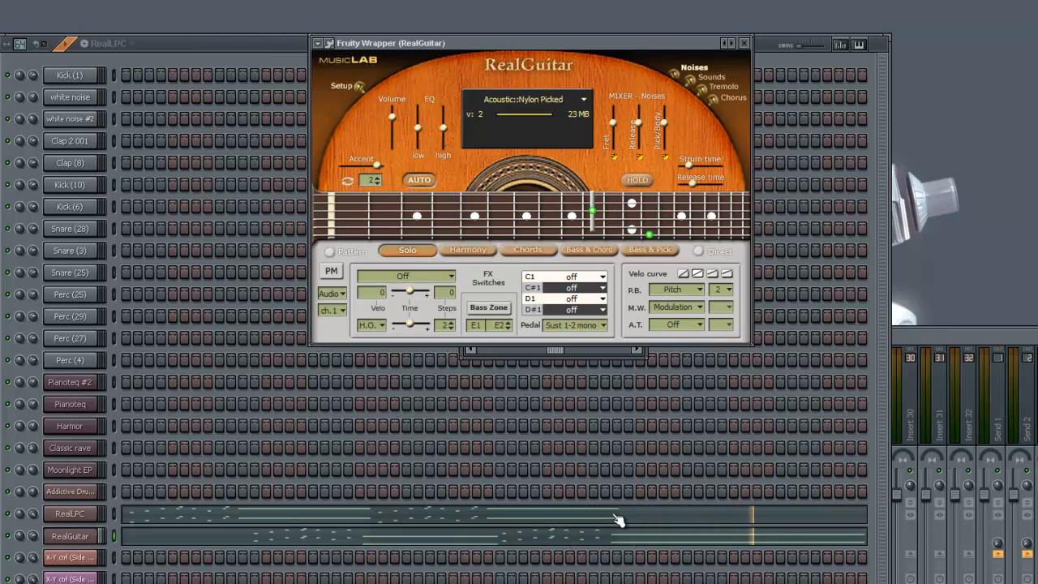
key(space)
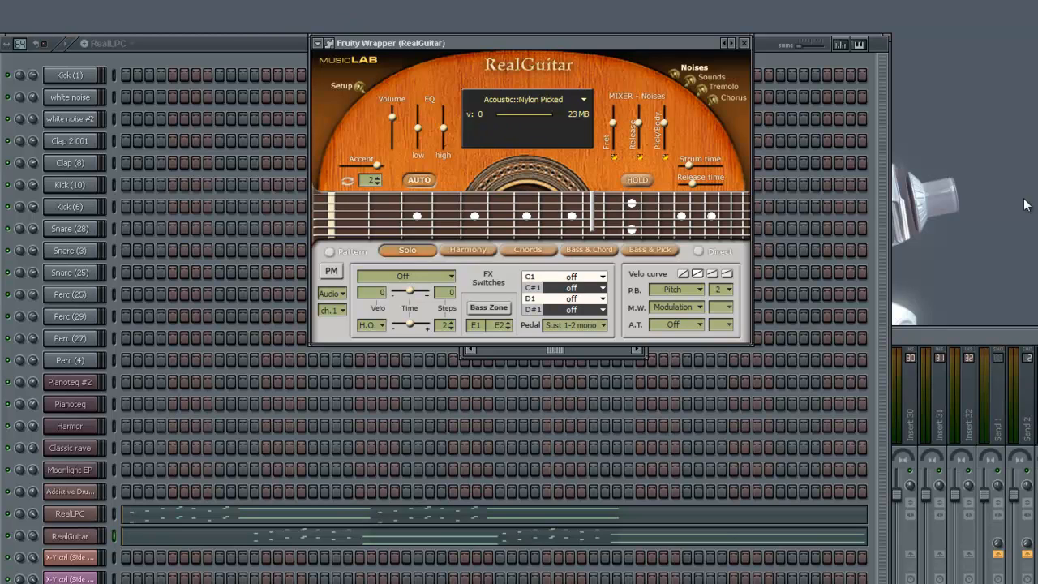
- Display the RealLPC mixer track's Hardcore and Fruity Parametric EQ 2 effects, and close the EQ to reveal Hardcore
click(1002, 335)
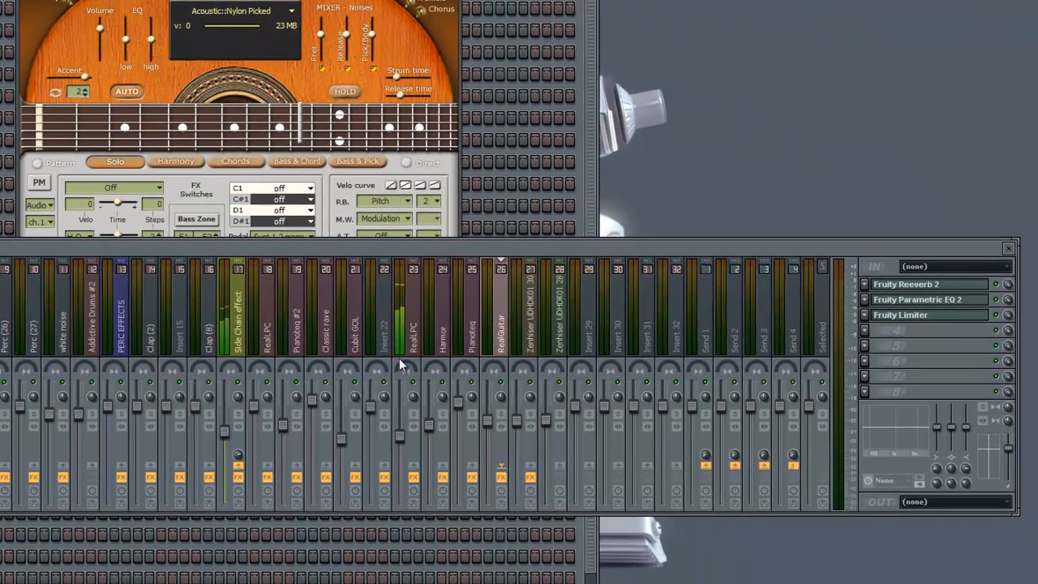
click(705, 427)
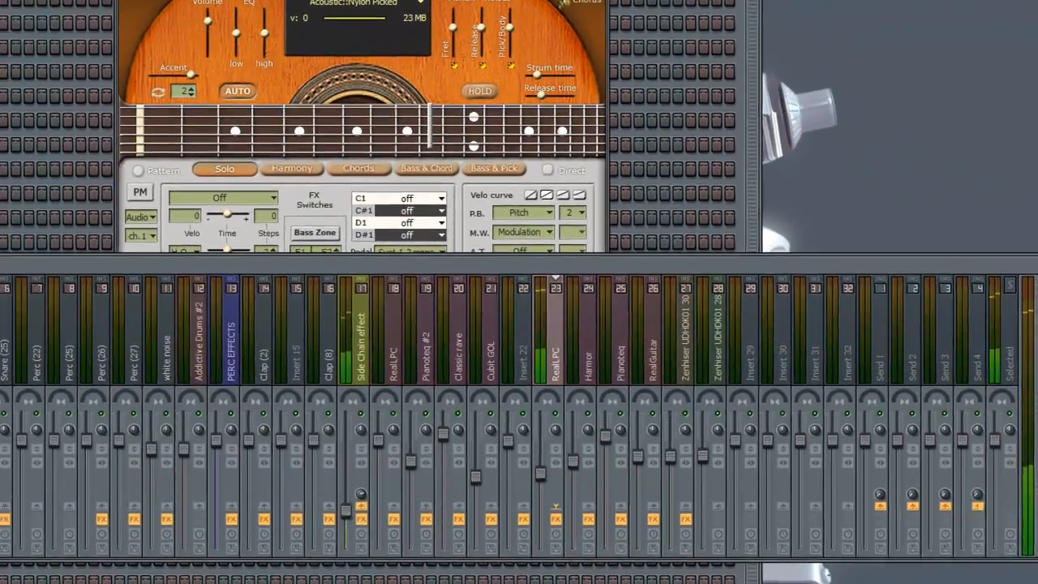
click(1037, 316)
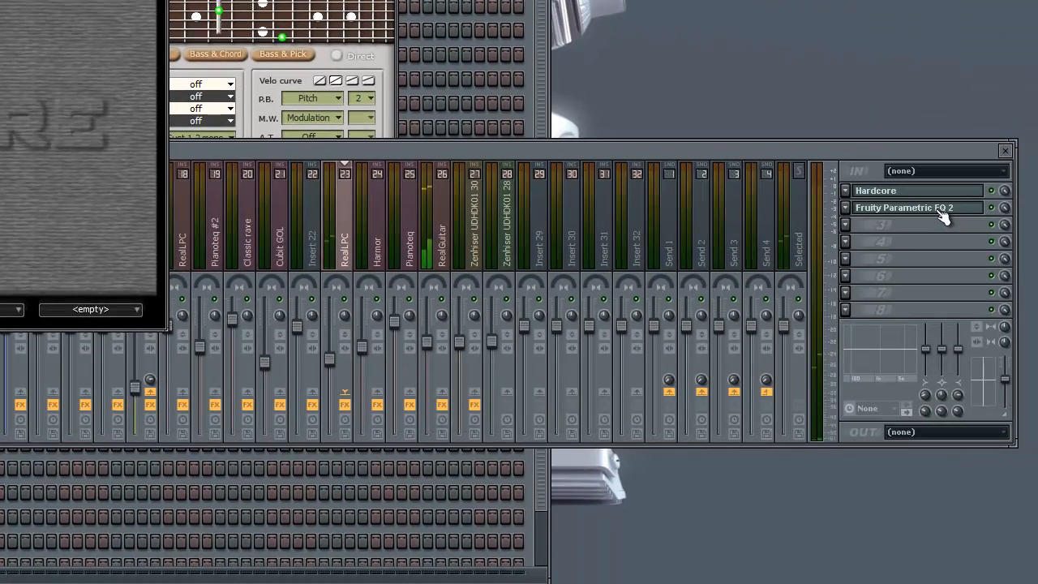
click(938, 210)
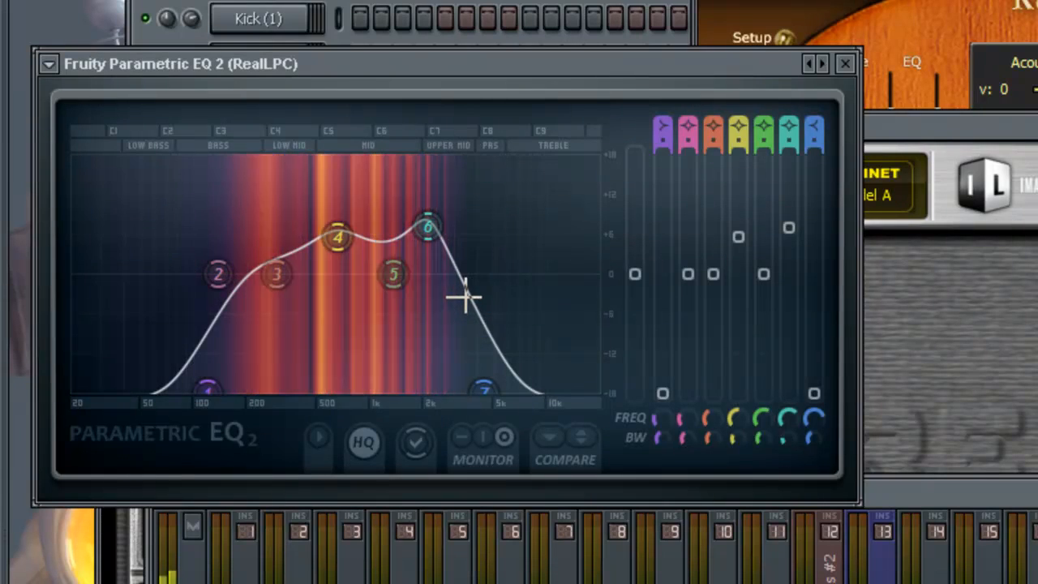
drag(649, 62, 643, 0)
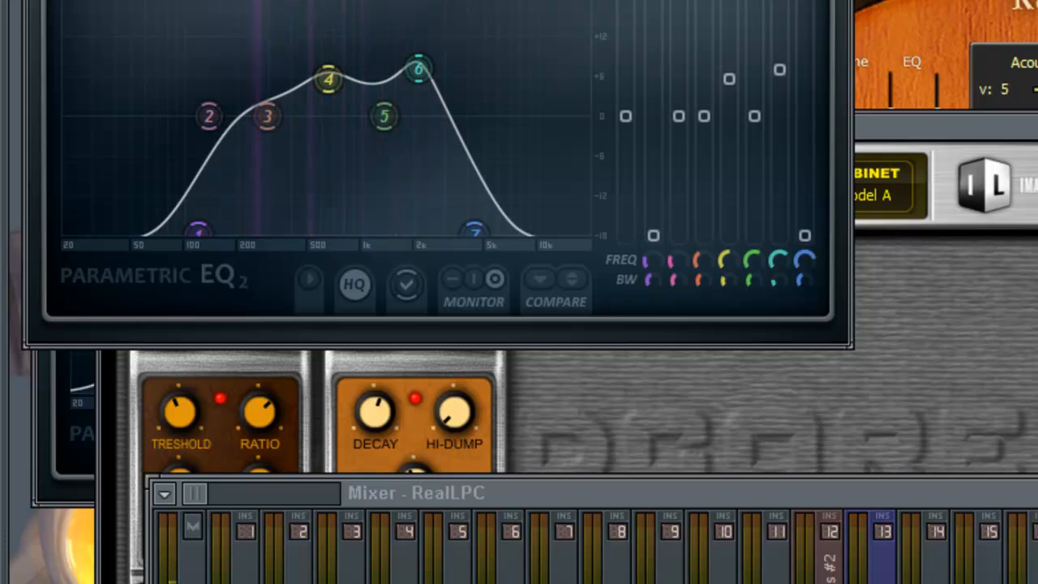
drag(842, 0, 824, 0)
click(823, 0)
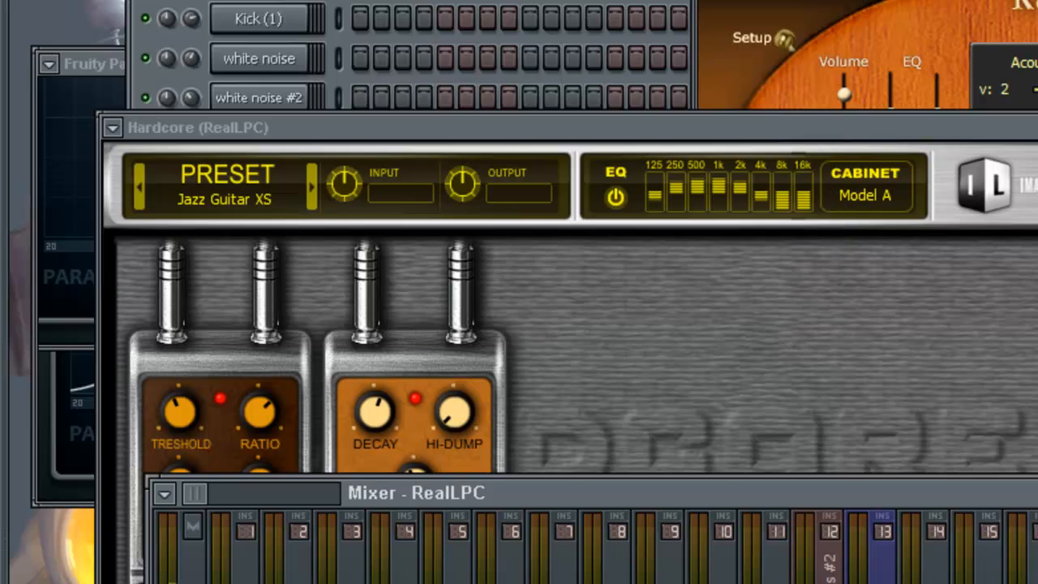
- Return to the step sequencer on the slow drums pattern and play it
click(655, 3)
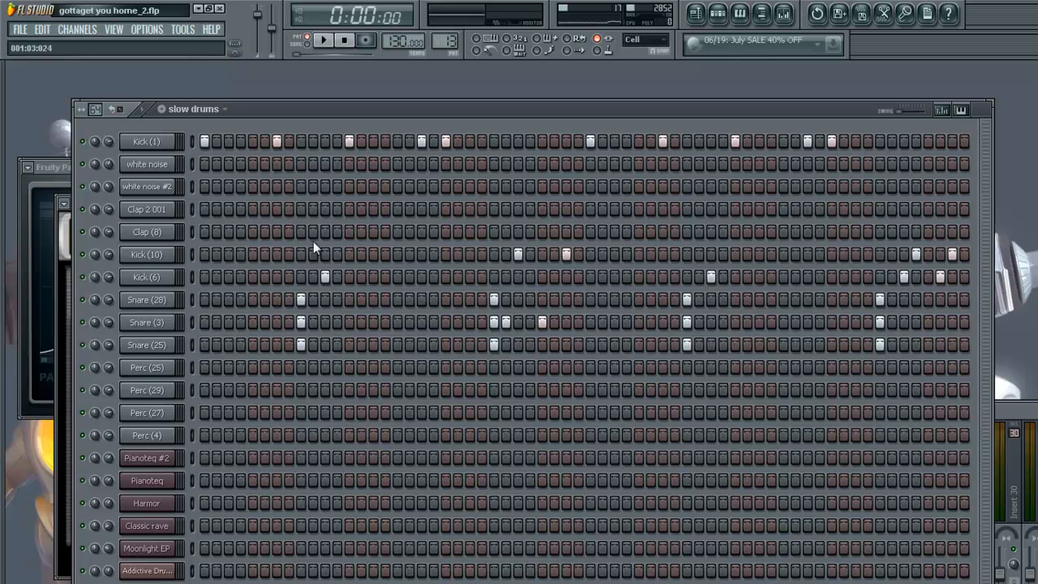
key(space)
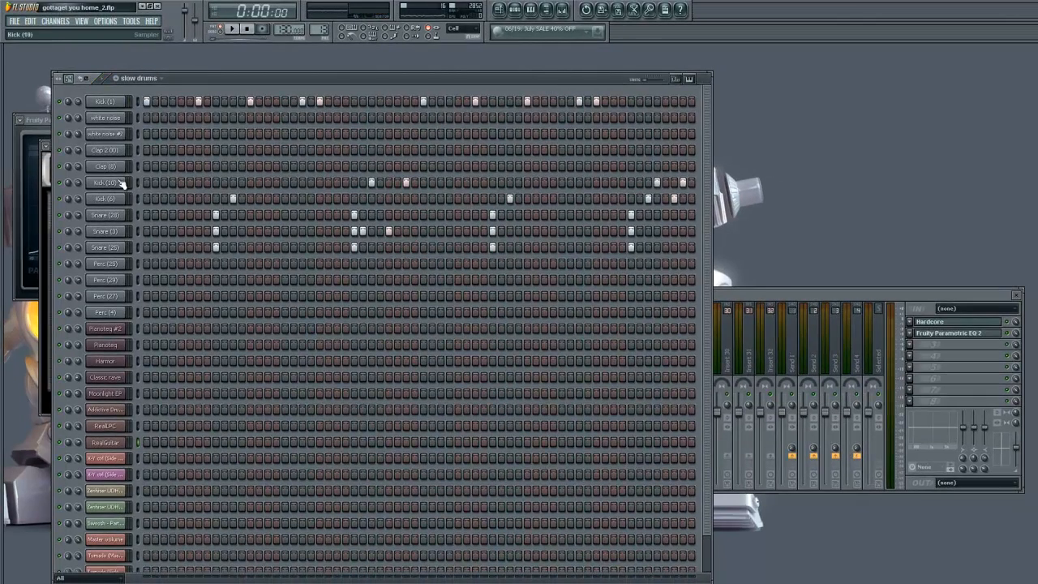
- Open the Kick (6) channel settings and its mixer track's Fruity Parametric EQ 2, then return to the step sequencer
click(118, 199)
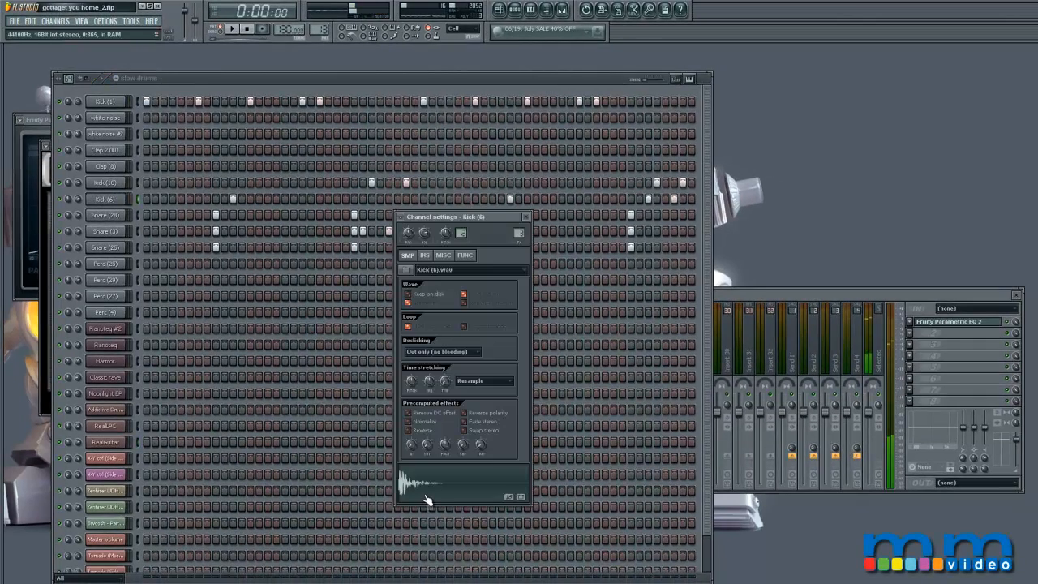
click(967, 324)
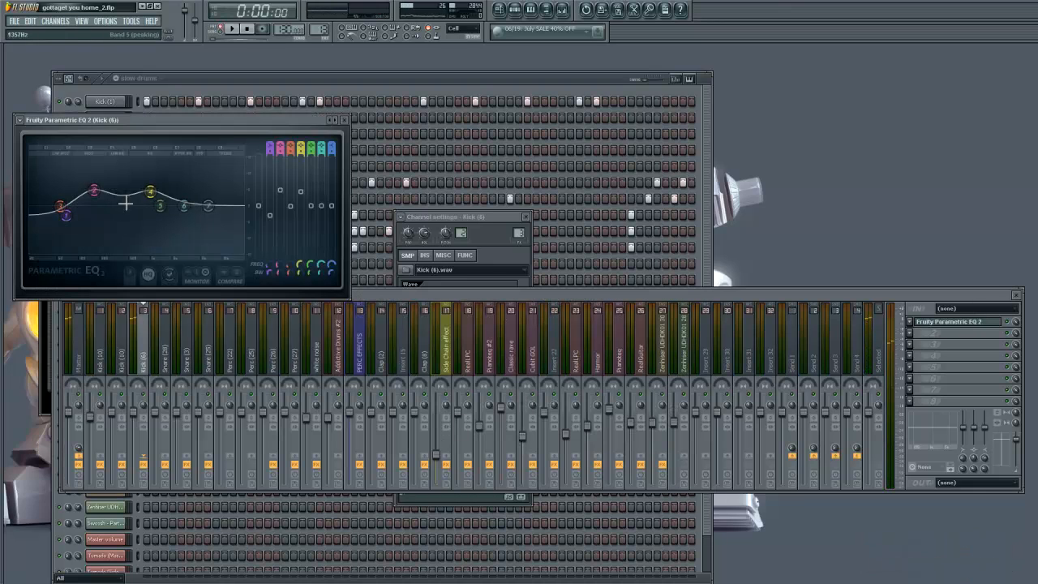
click(502, 250)
click(425, 96)
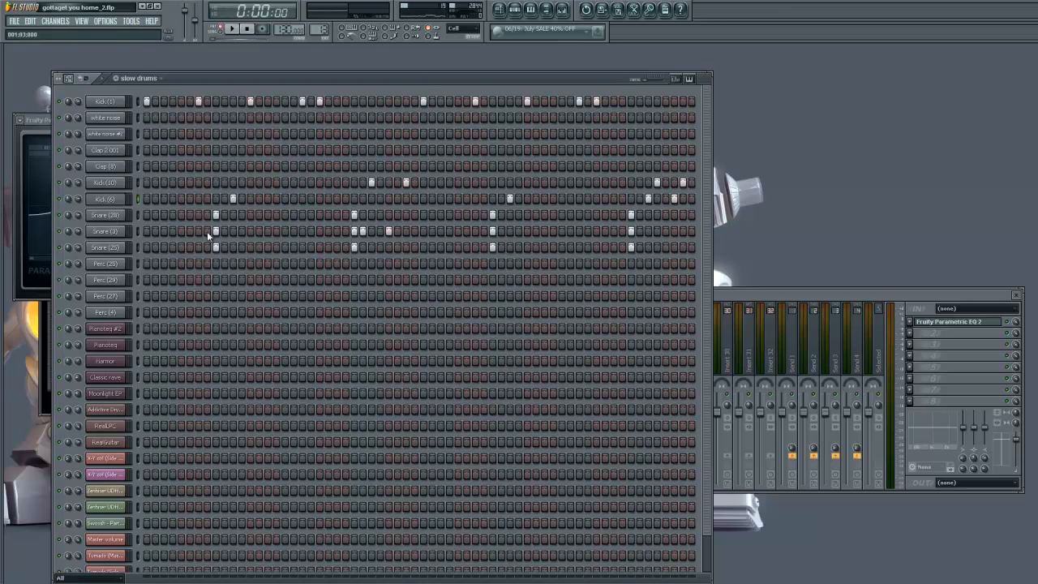
- Open the channel settings of Snare (28), Snare (3) and Snare (25), auditioning the Snare (3) and Snare (25) samples
click(103, 214)
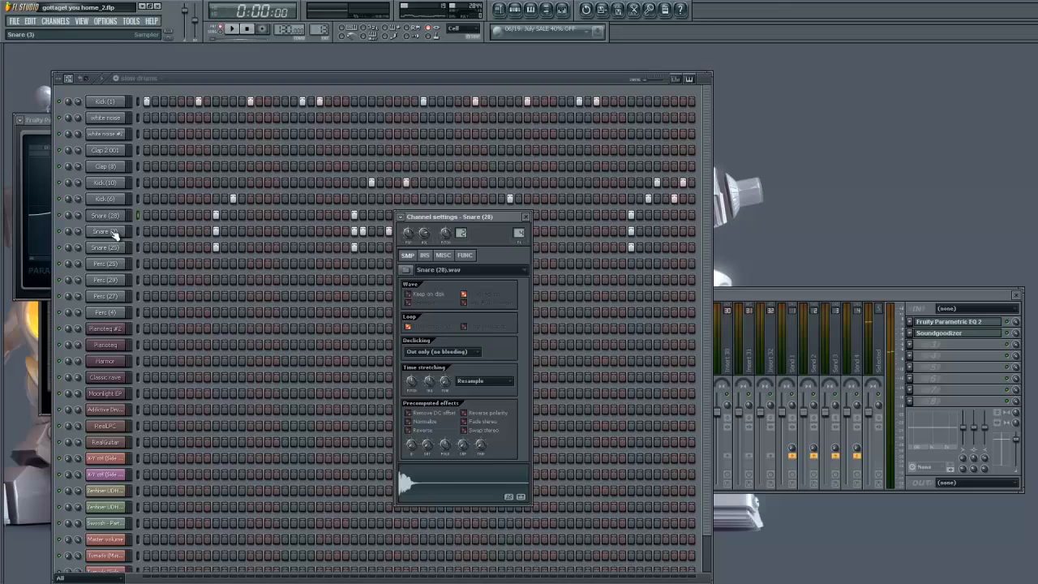
click(113, 233)
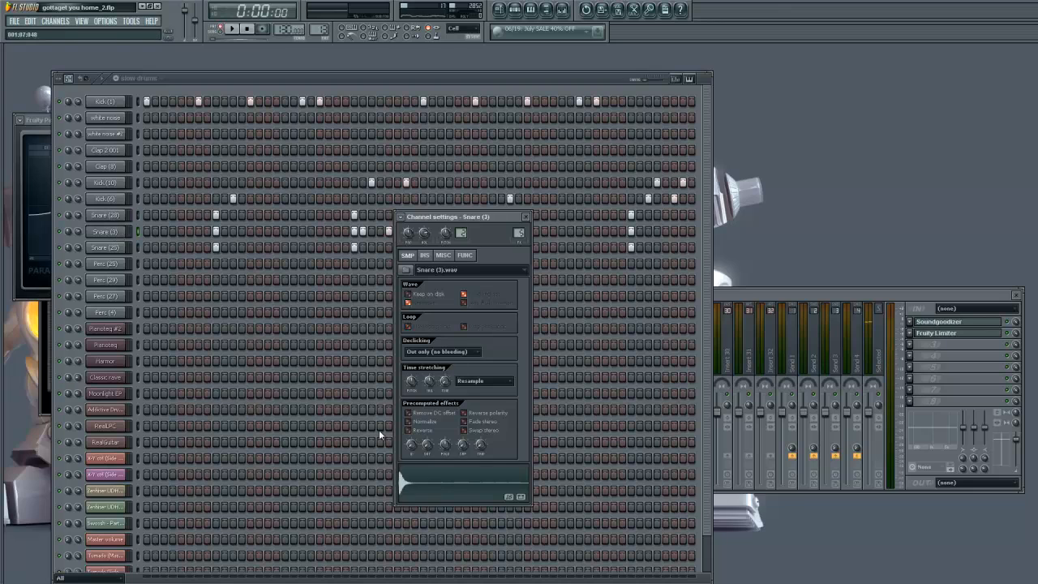
click(425, 476)
click(106, 249)
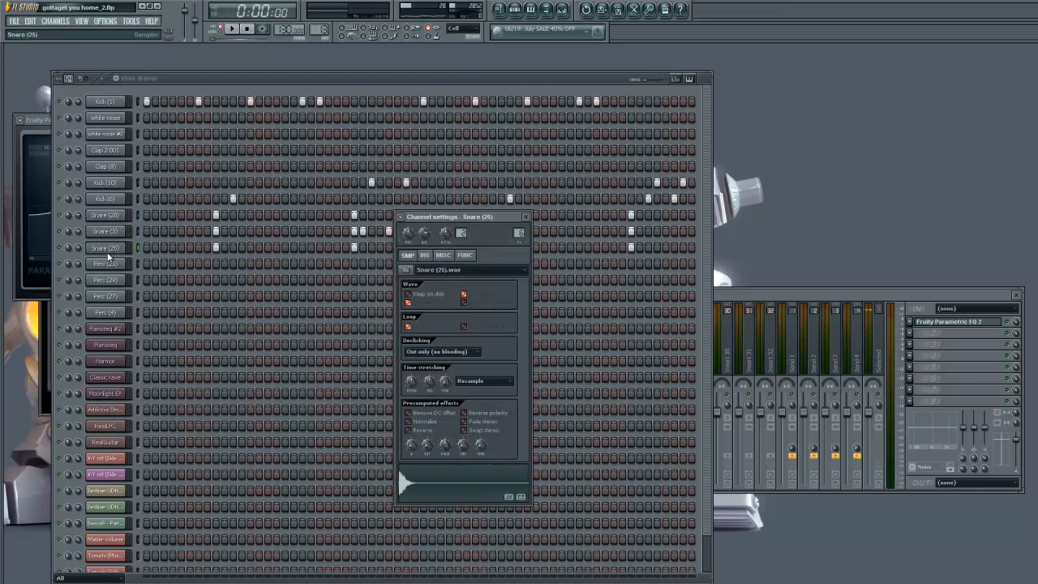
click(432, 476)
click(435, 483)
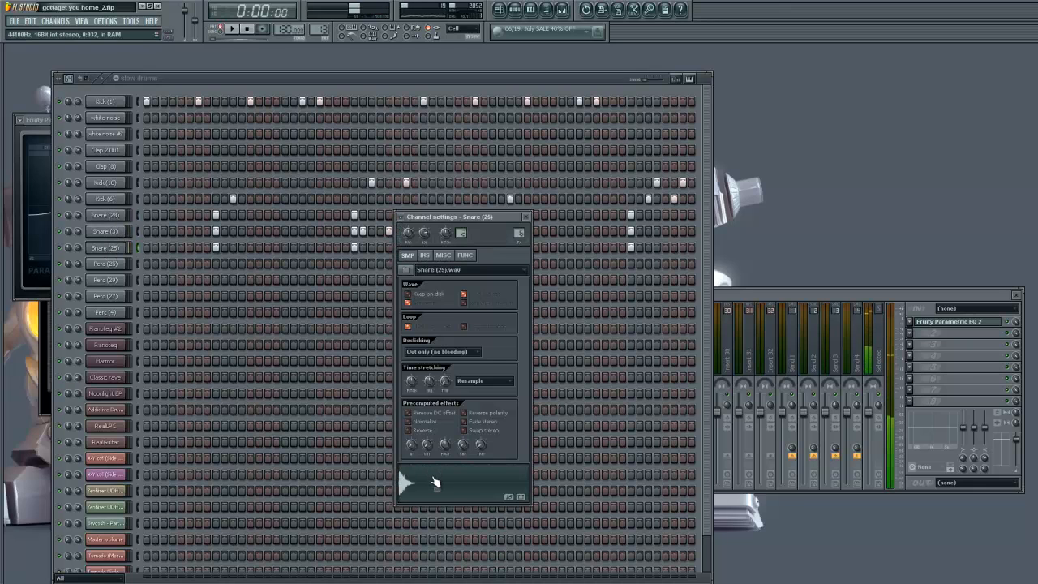
- Go through the channel settings of the Perc (25), Perc (29), Perc (27) and Perc (4) channels, auditioning their samples
click(106, 264)
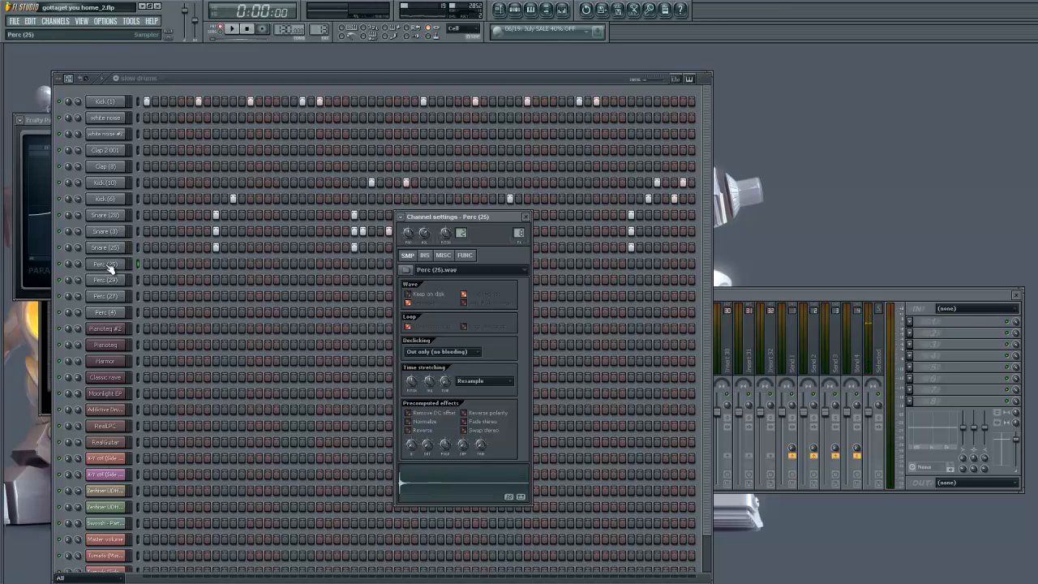
click(428, 478)
click(119, 281)
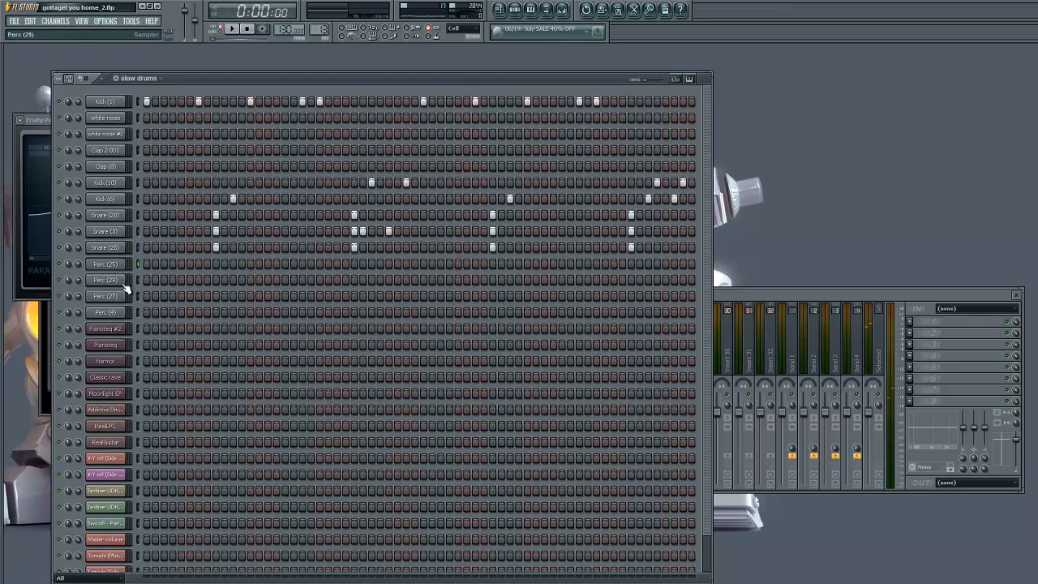
click(123, 293)
click(424, 470)
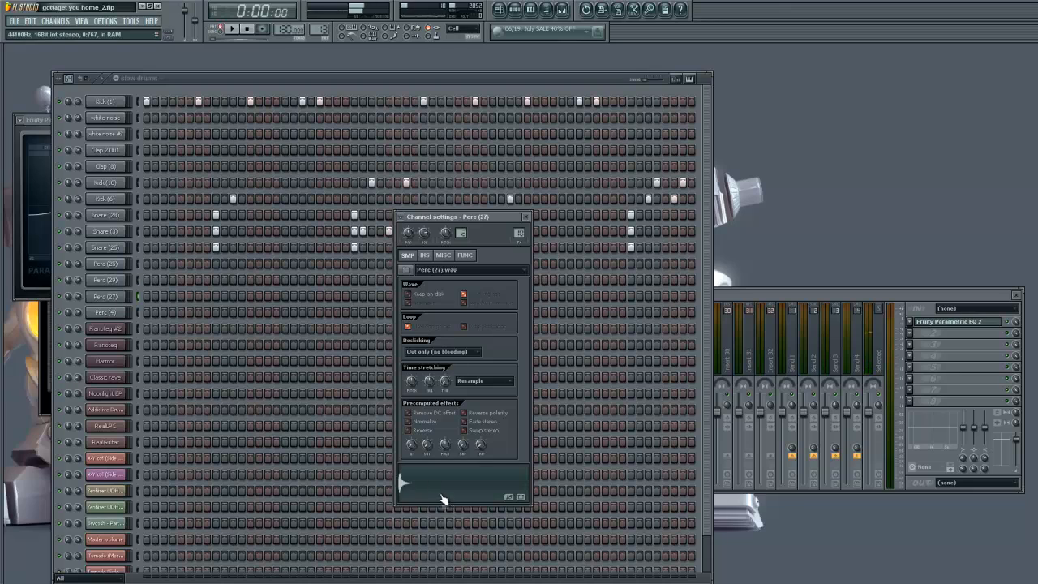
click(107, 312)
click(462, 496)
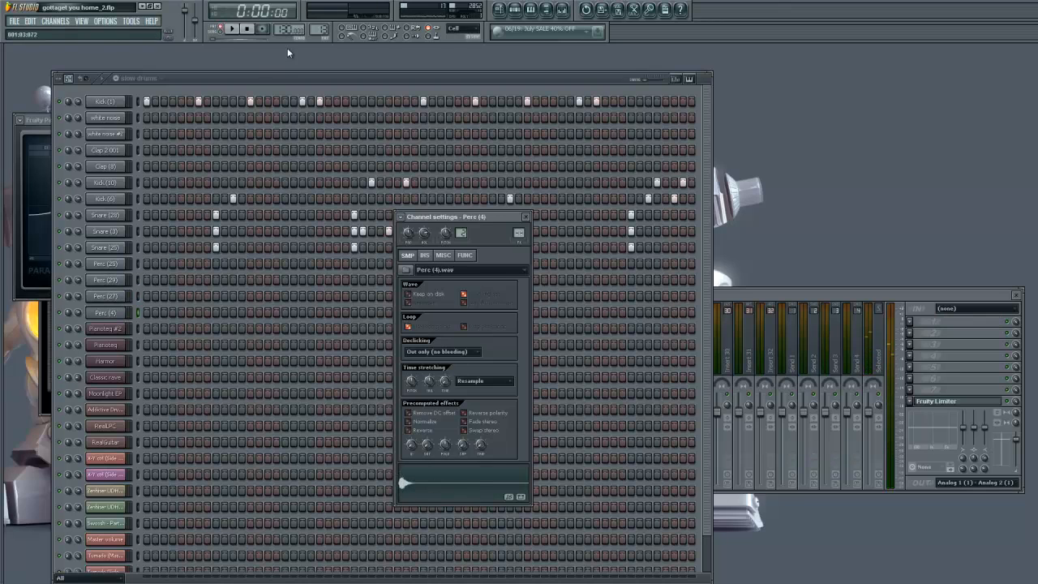
- Play pattern 14 with the Perc (25) channel settings shown and moved aside, and stop playback
drag(319, 32, 320, 26)
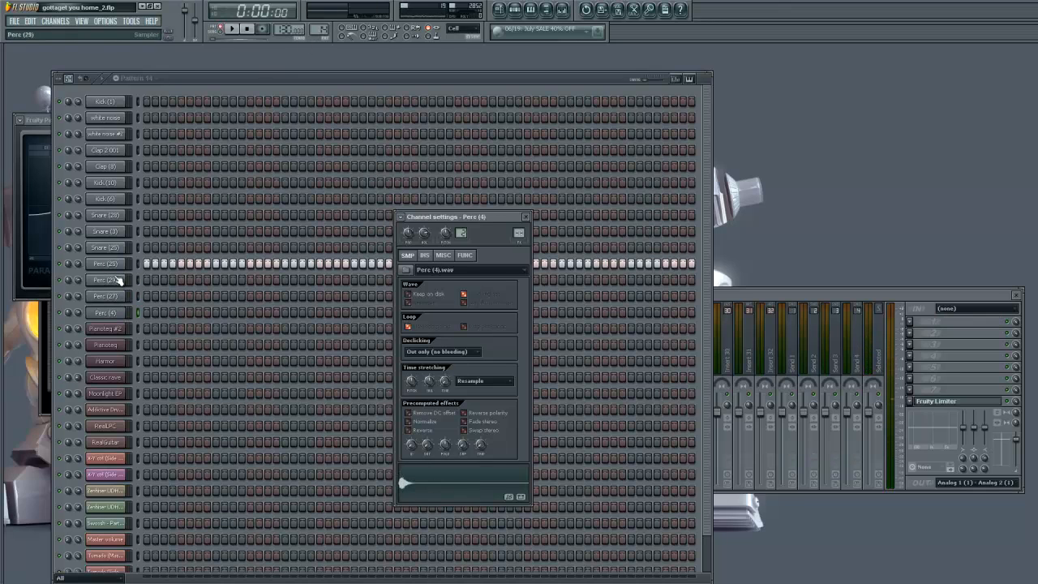
click(118, 265)
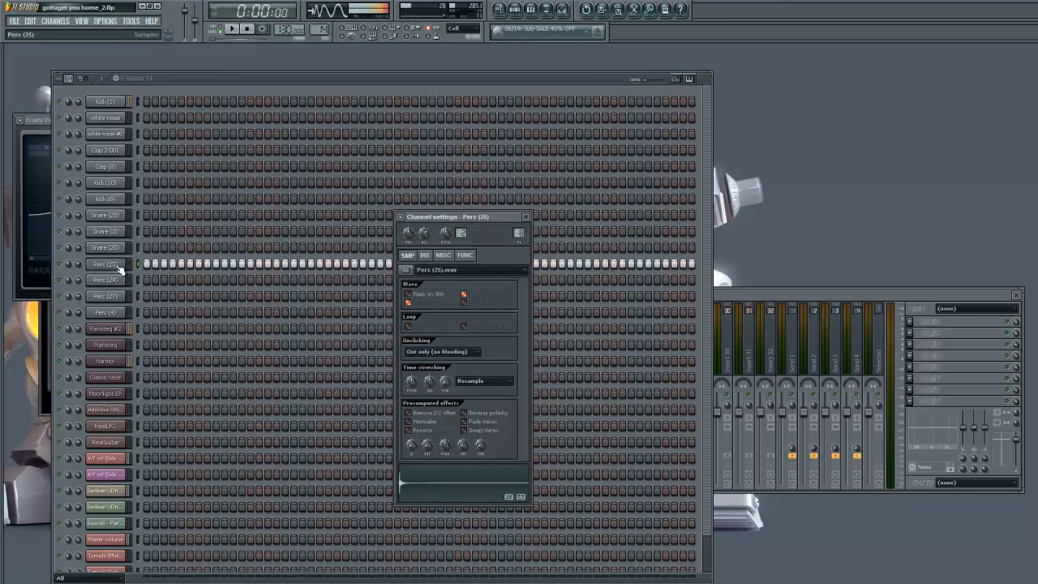
key(space)
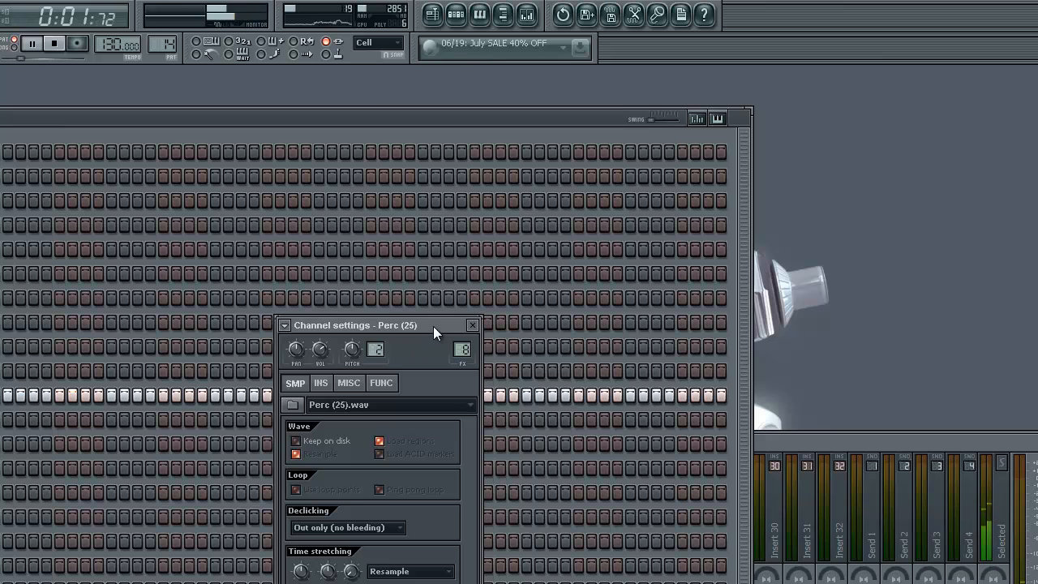
drag(432, 326, 892, 371)
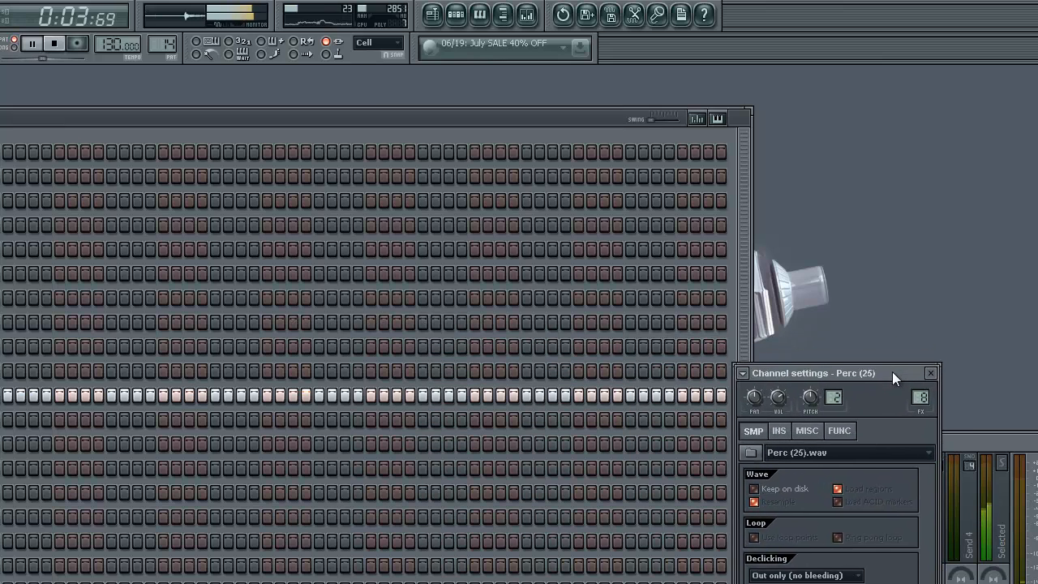
key(space)
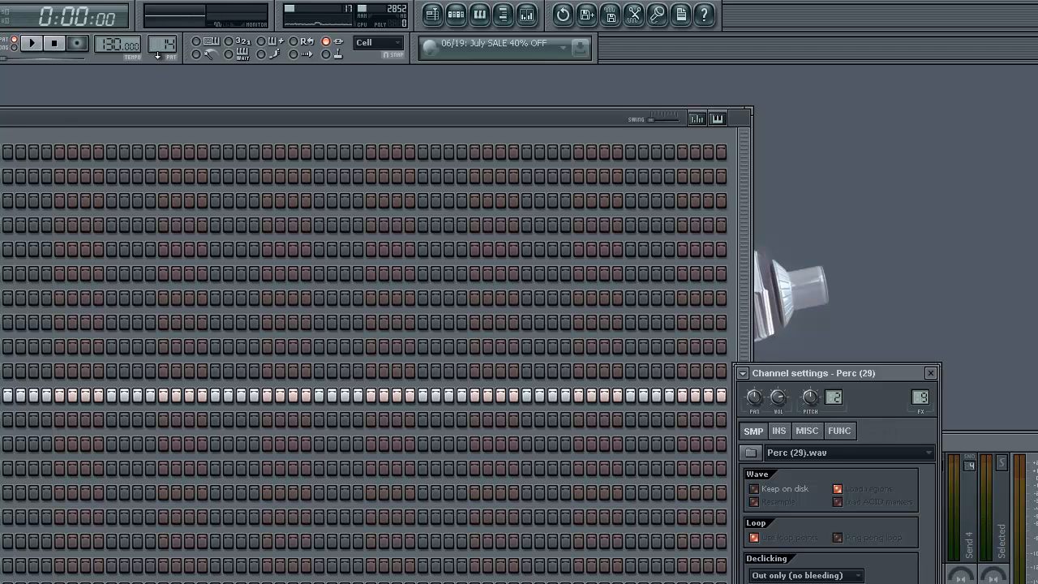
- Play and stop pattern 15, and open the Perc (4) channel settings
drag(158, 46, 158, 41)
key(space)
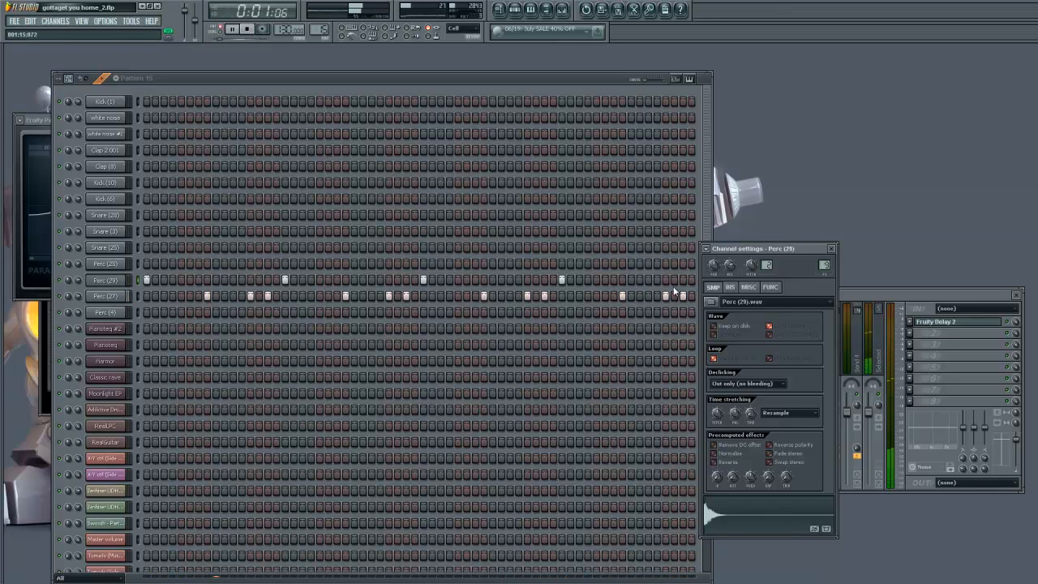
key(space)
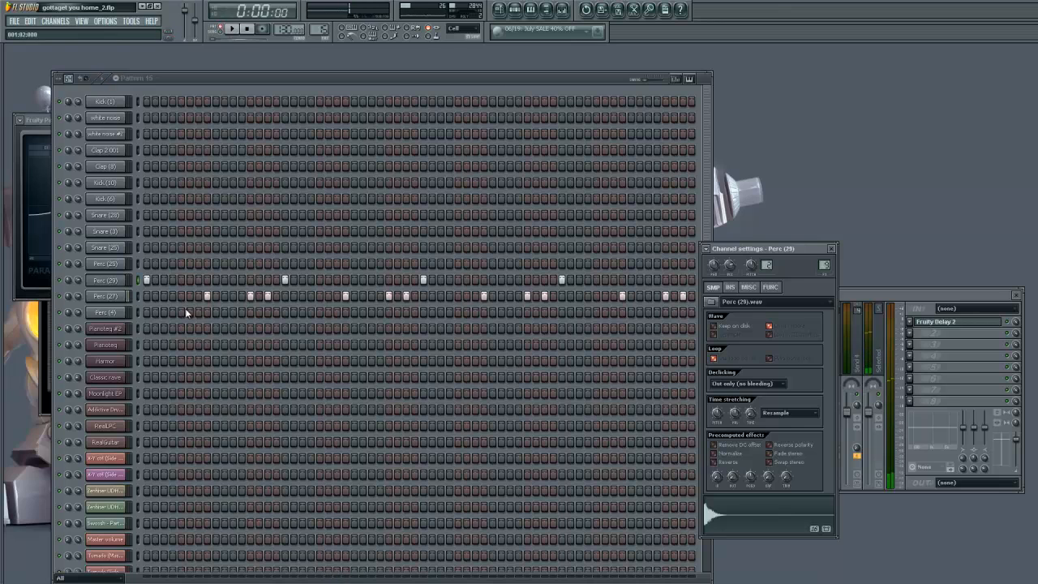
click(118, 314)
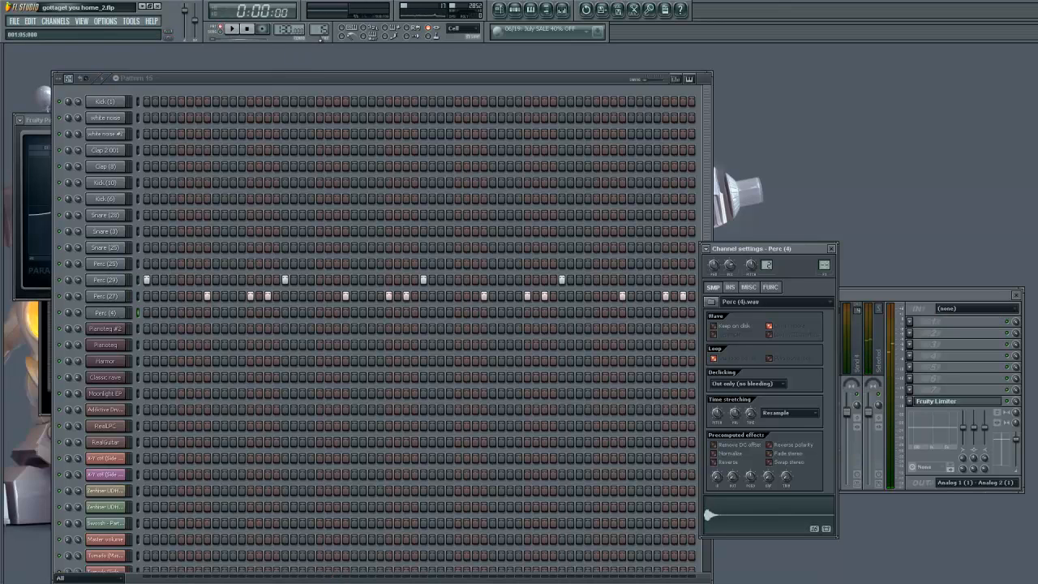
- Play pattern 16 and return to pattern 14
drag(321, 29, 320, 18)
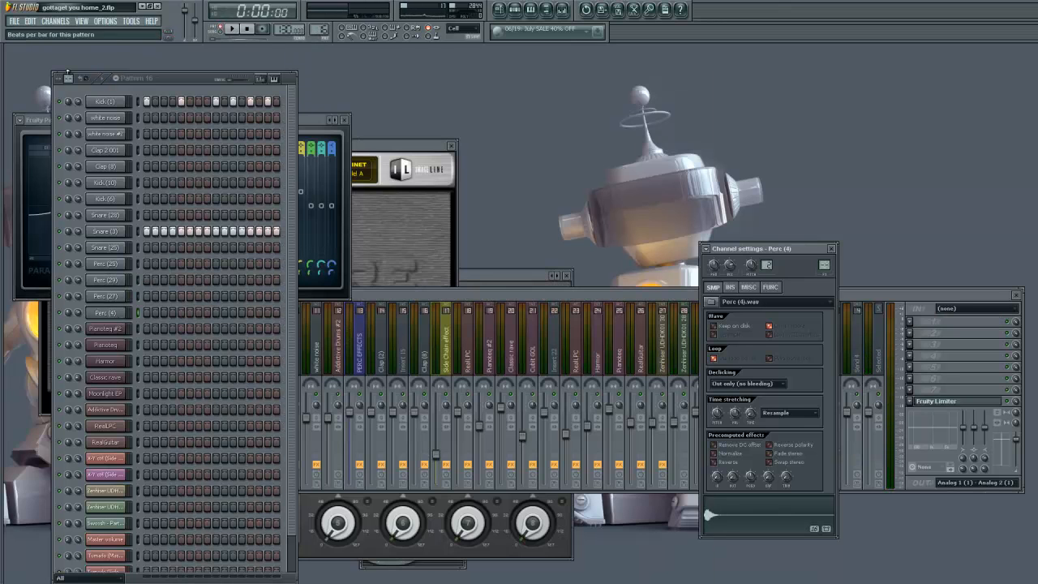
key(space)
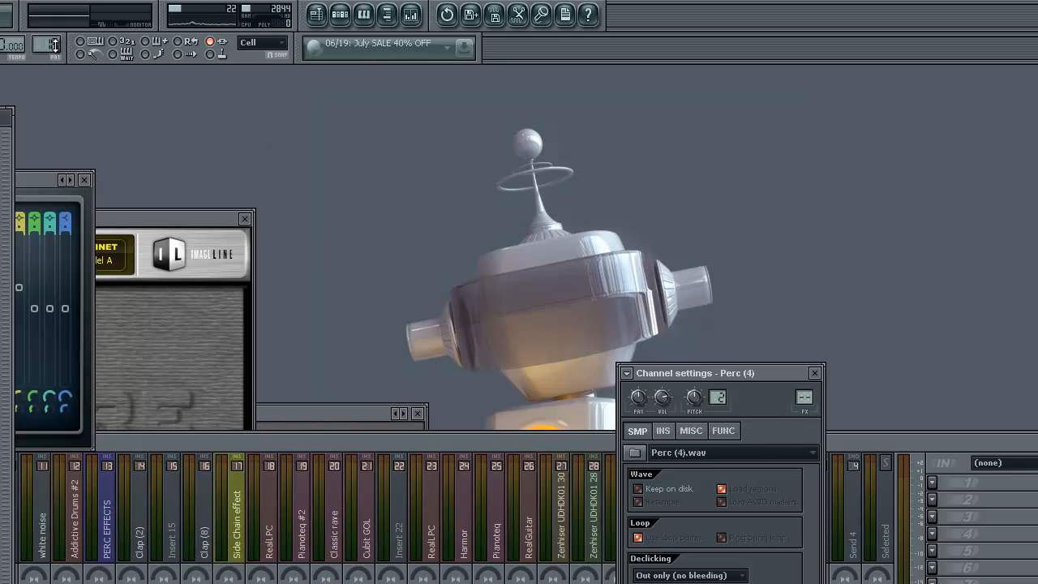
drag(56, 46, 57, 49)
key(space)
- Bring the mixer forward and open the PERC EFFECTS track's Fruity Phaser
click(929, 456)
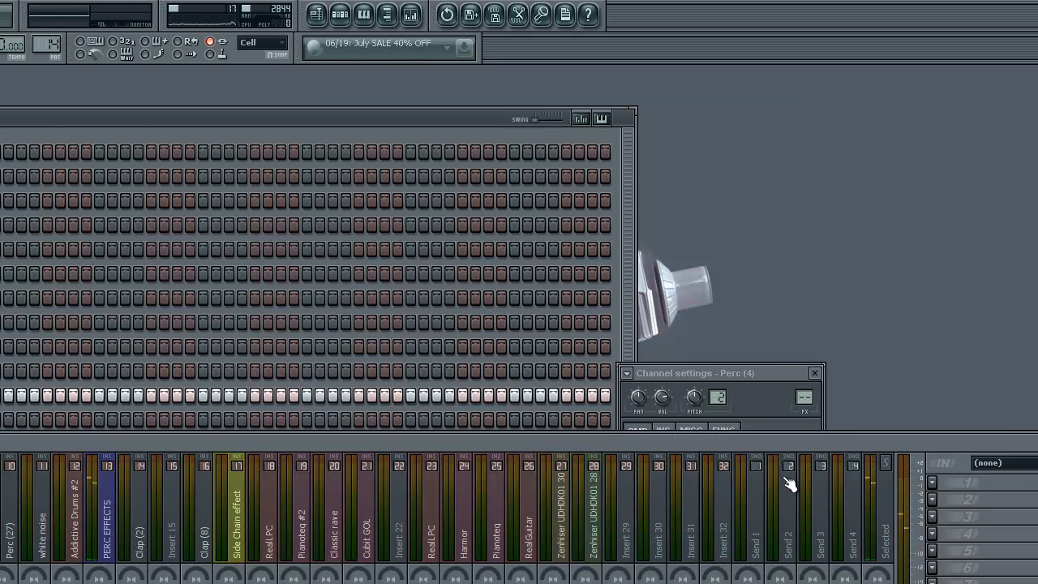
click(113, 529)
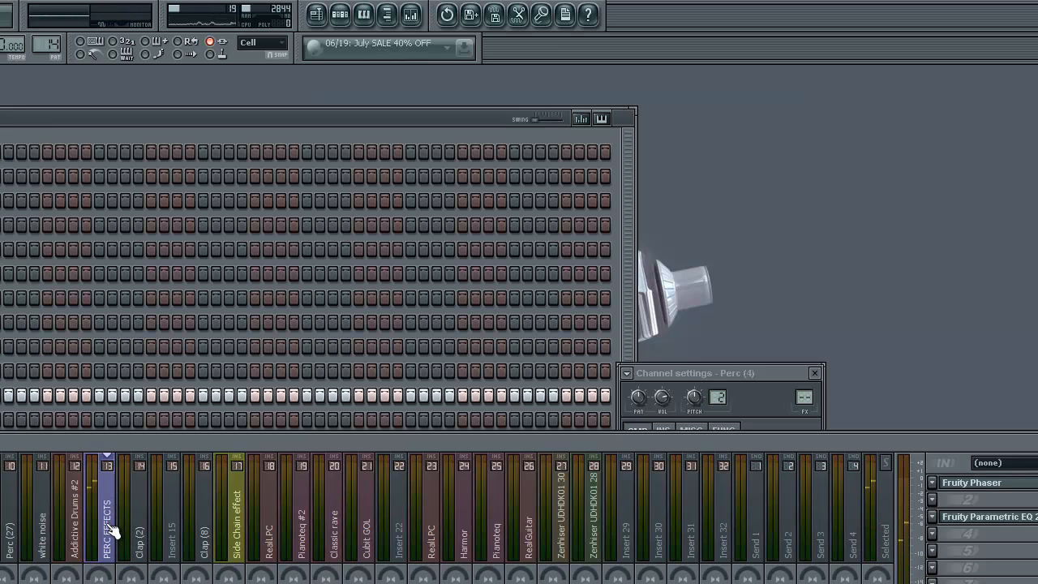
click(1031, 485)
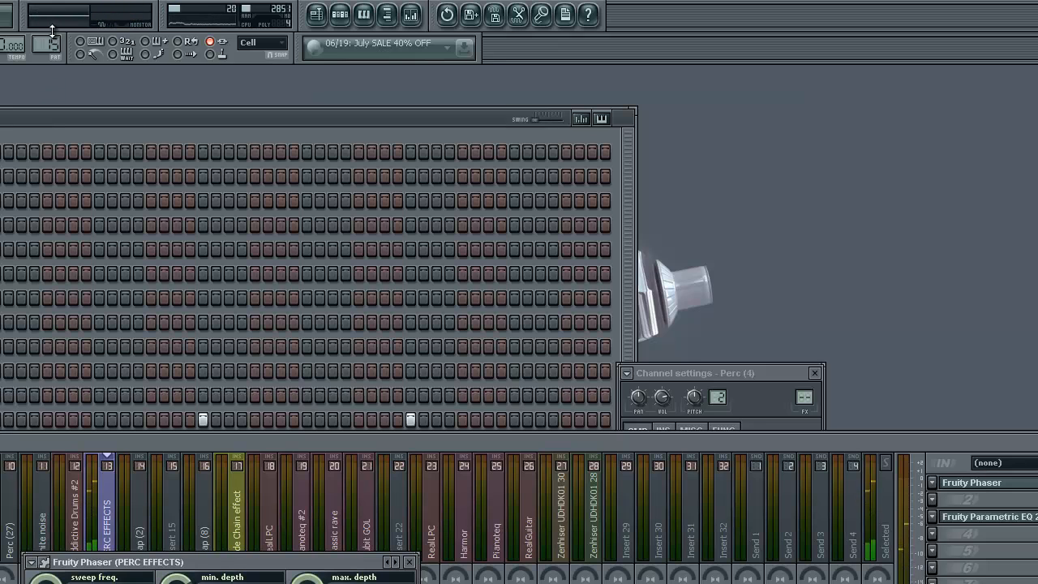
- Reposition the mixer and display the PERC EFFECTS track's Fruity Parametric EQ 2
drag(174, 445, 168, 523)
drag(81, 232, 84, 182)
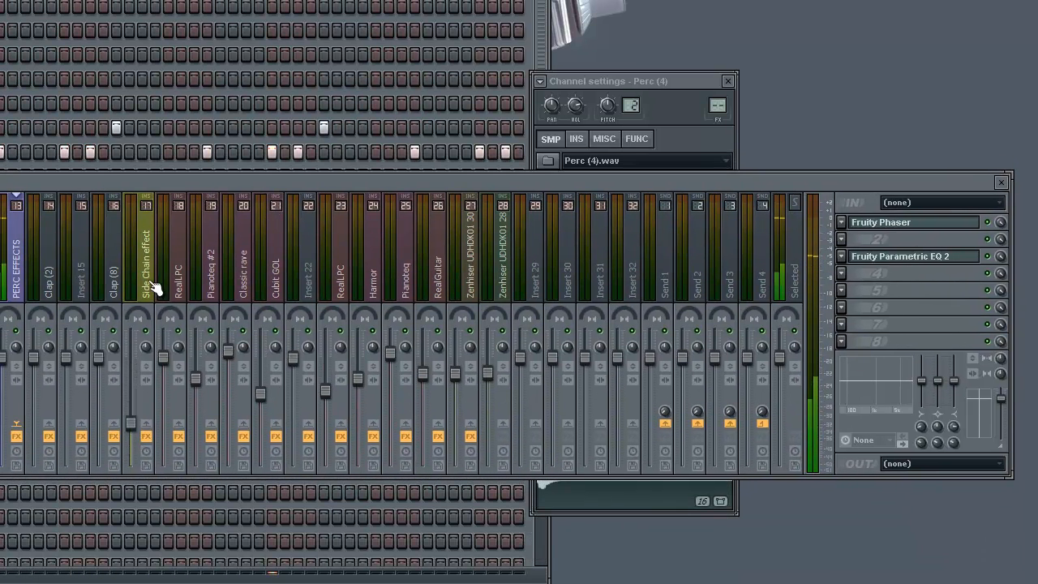
click(909, 256)
click(909, 257)
click(914, 261)
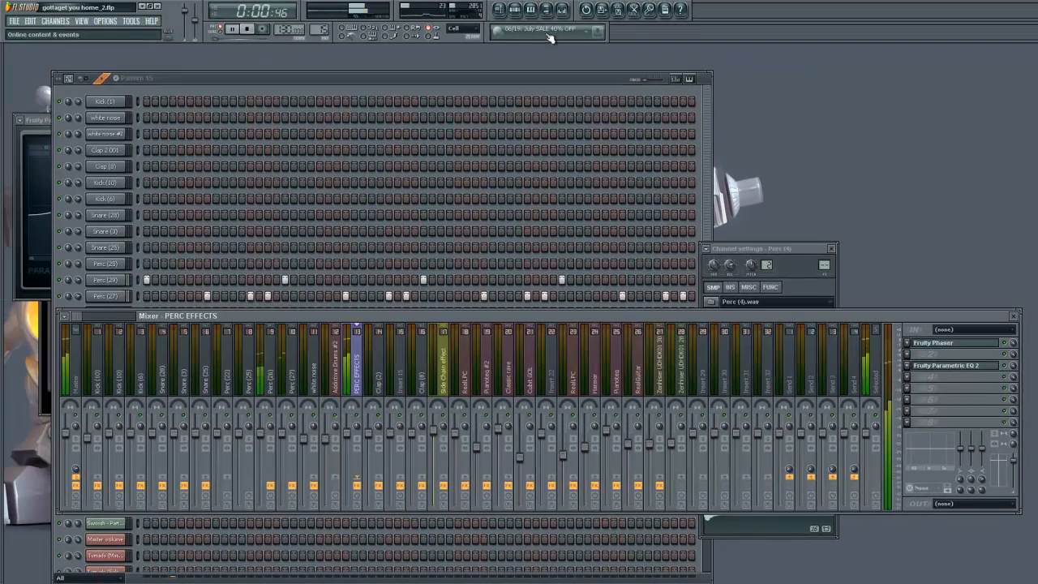
- Close the mixer and advance the step sequencer to pattern 17
click(562, 12)
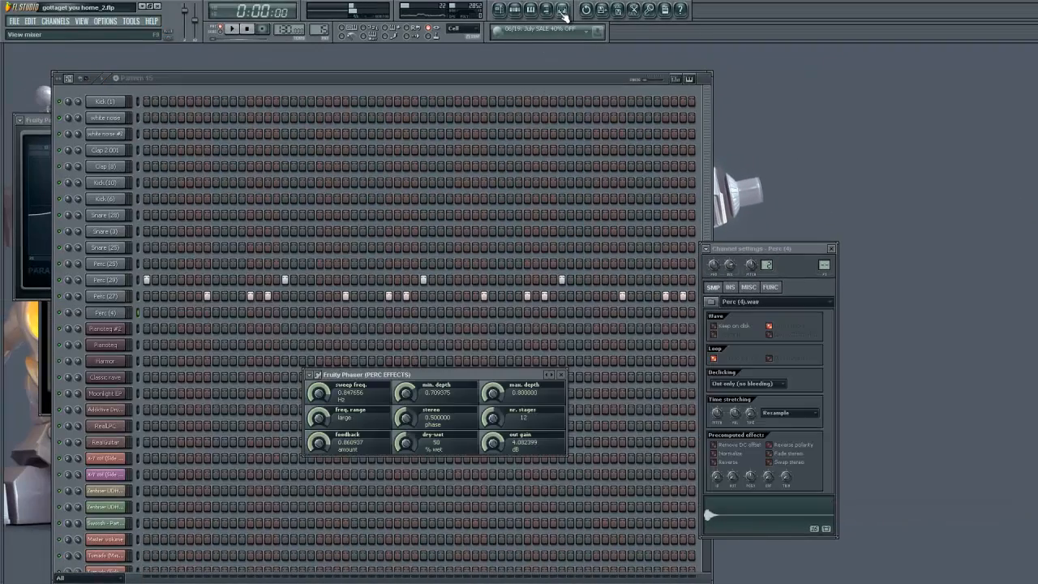
click(517, 12)
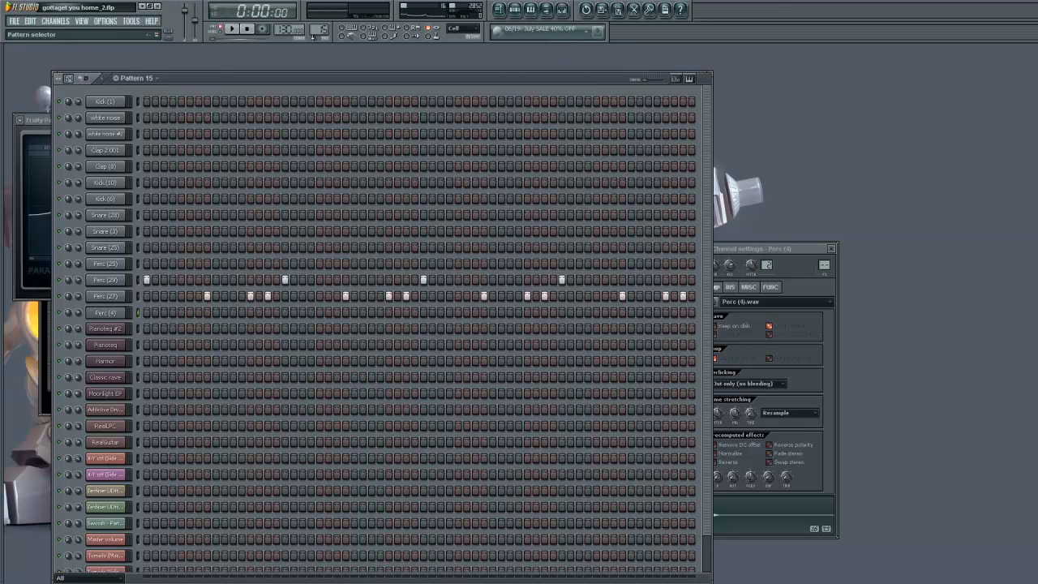
drag(316, 34, 316, 26)
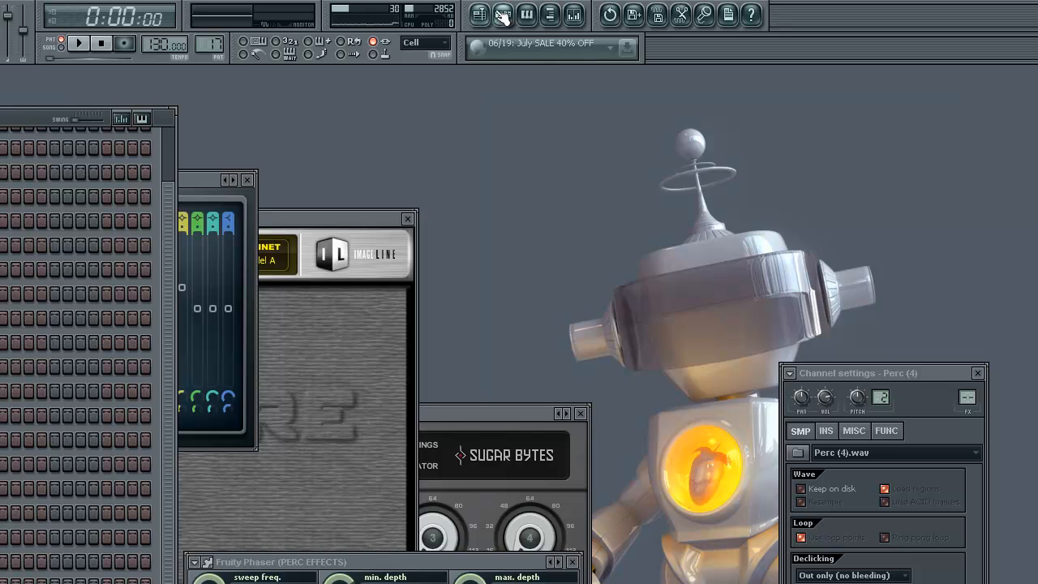
- Replace the step sequencer with the playlist and play the arrangement in song mode
click(503, 16)
click(481, 15)
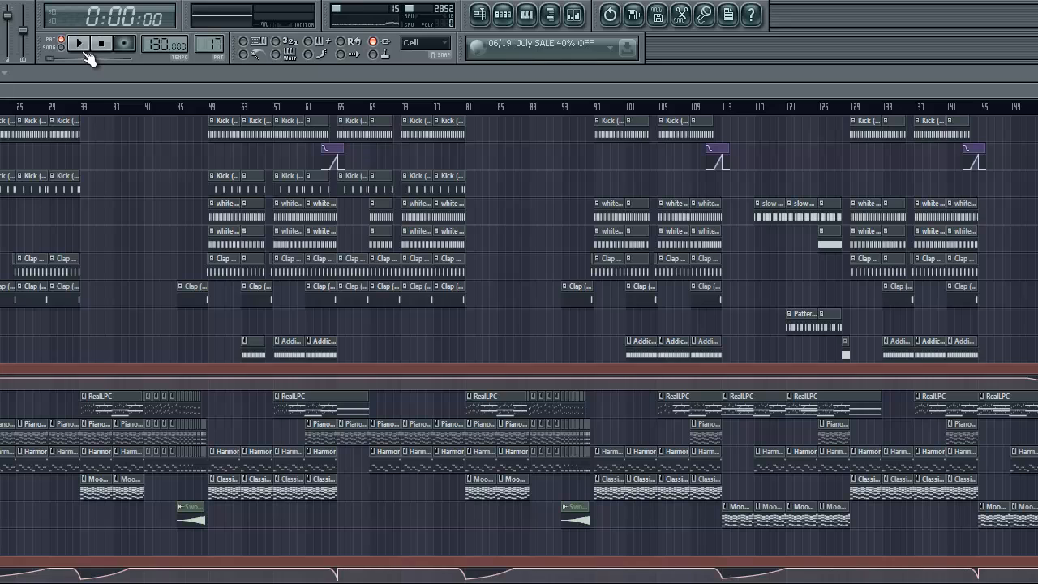
click(105, 47)
key(space)
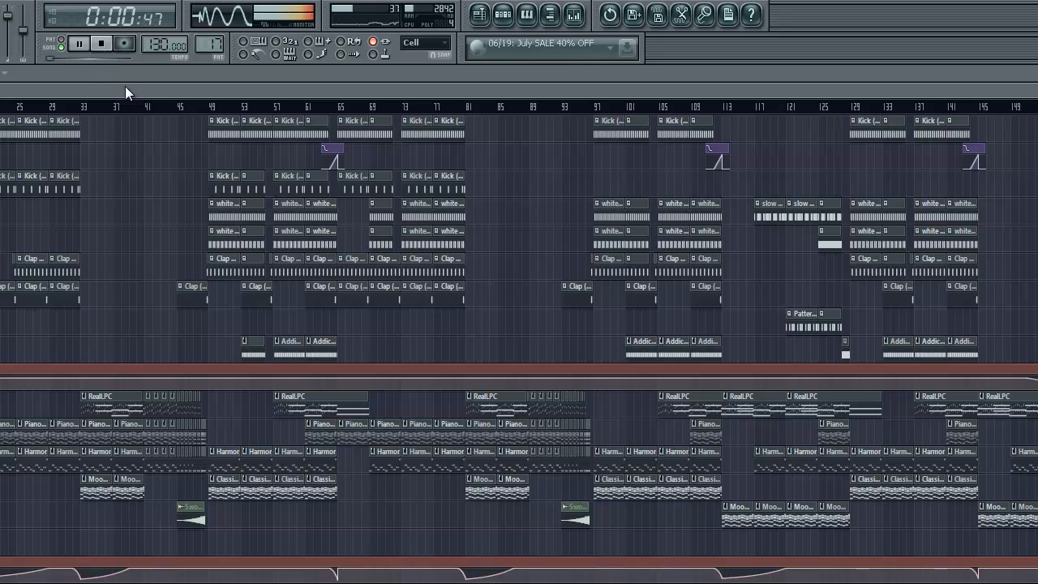